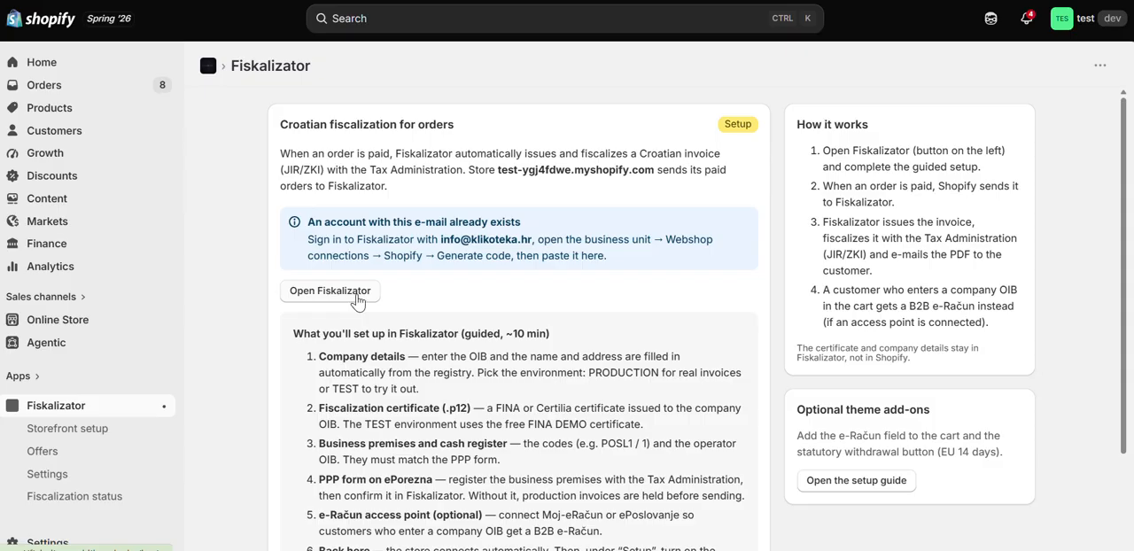
# Step: Open Fiskalizator from its Shopify app page, switch the sign-in page to Croatian and return it to English
pyautogui.click(358, 302)
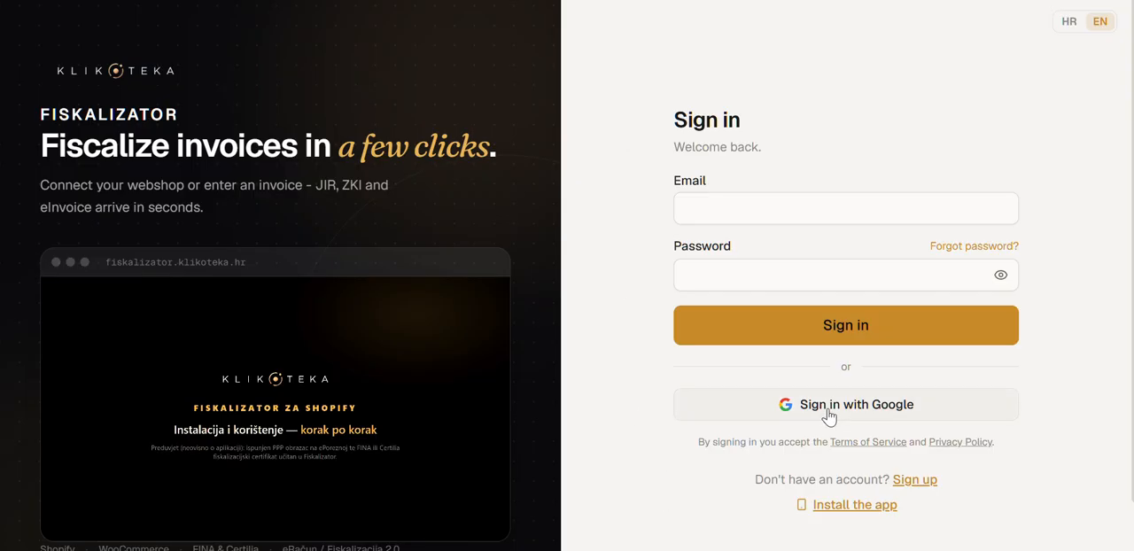
pyautogui.click(1071, 24)
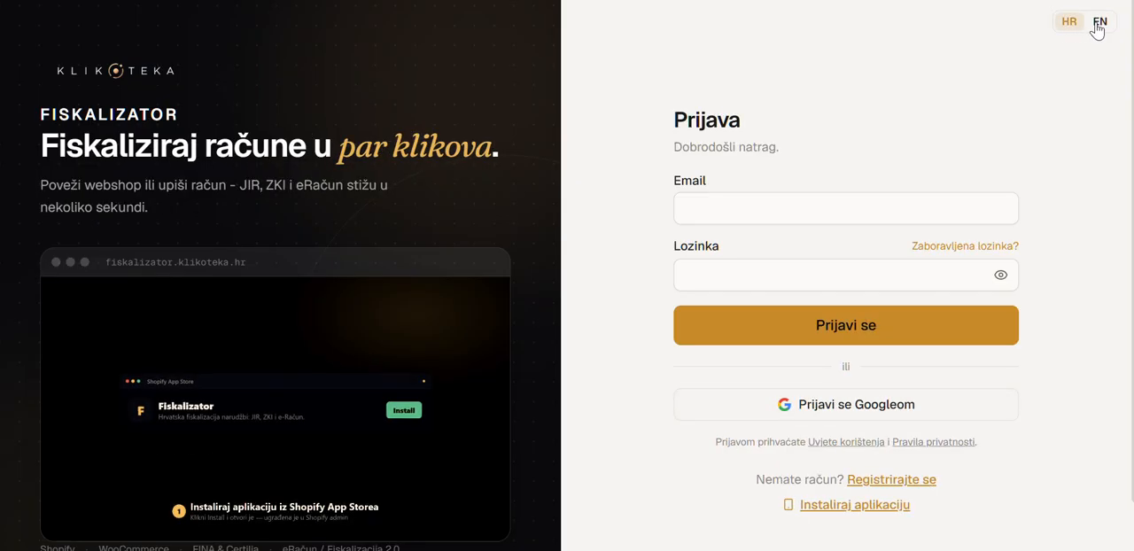
pyautogui.click(1097, 25)
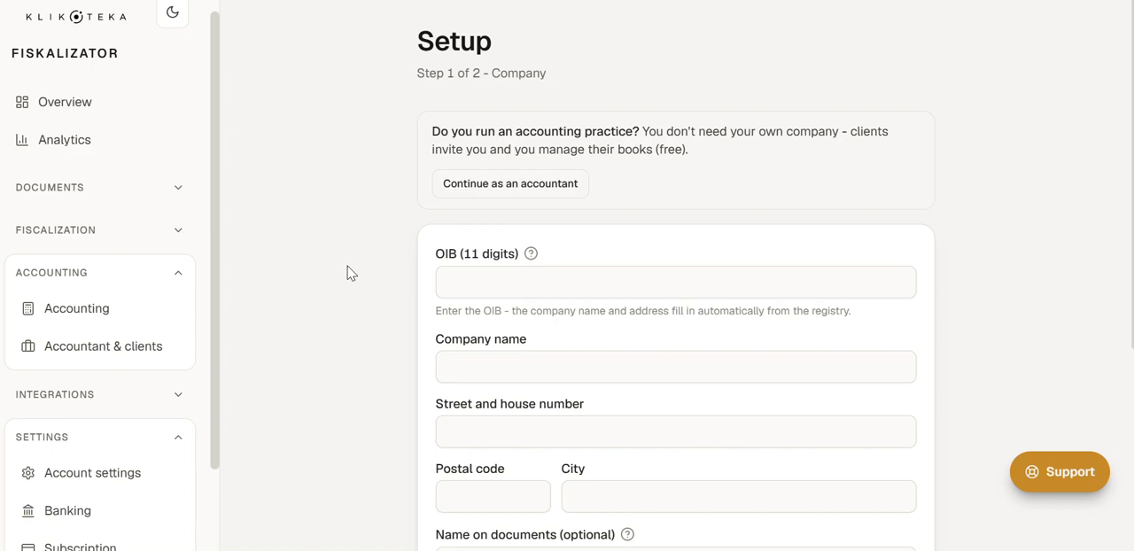
# Step: Enter the company's OIB in the Setup form so its name and address are filled in from the registry
pyautogui.click(448, 281)
pyautogui.press('Down')
pyautogui.press('Return')
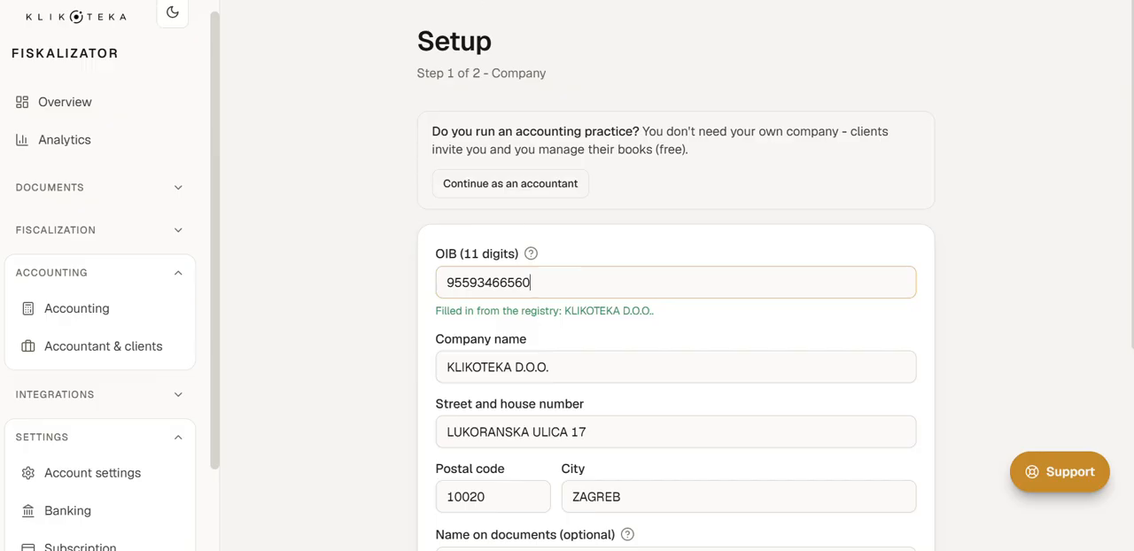
# Step: Set the environment to TEST (trial), leave VAT-registered enabled and submit the company step of the setup
pyautogui.scroll(-4, 533, 282)
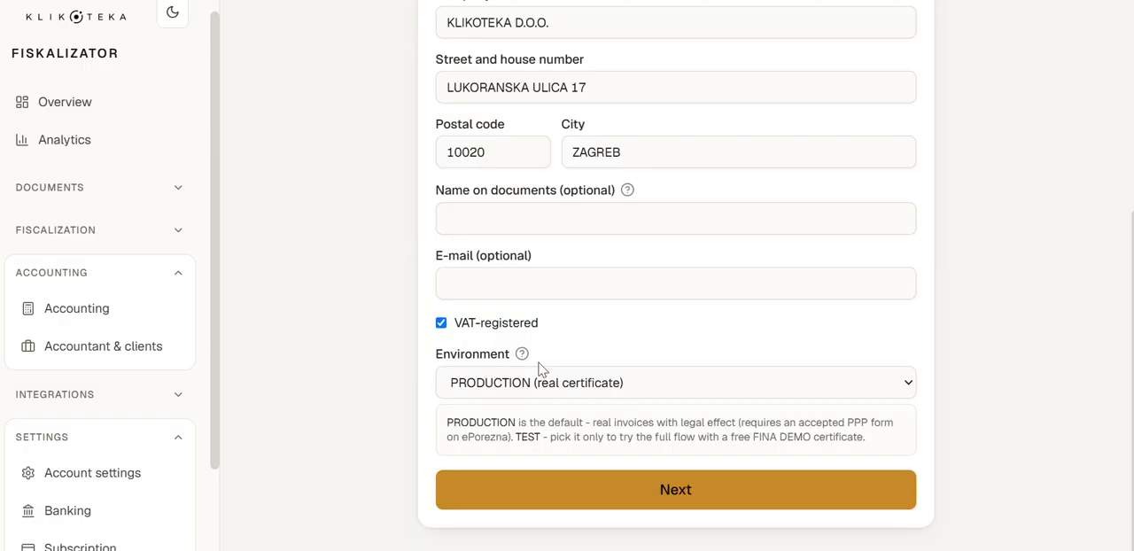
pyautogui.click(592, 390)
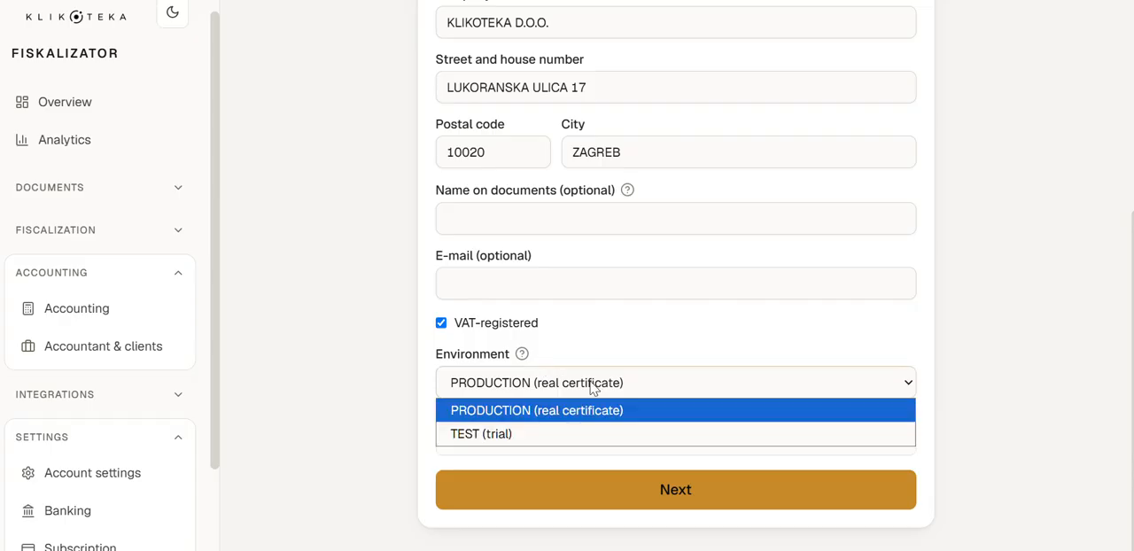
pyautogui.click(582, 433)
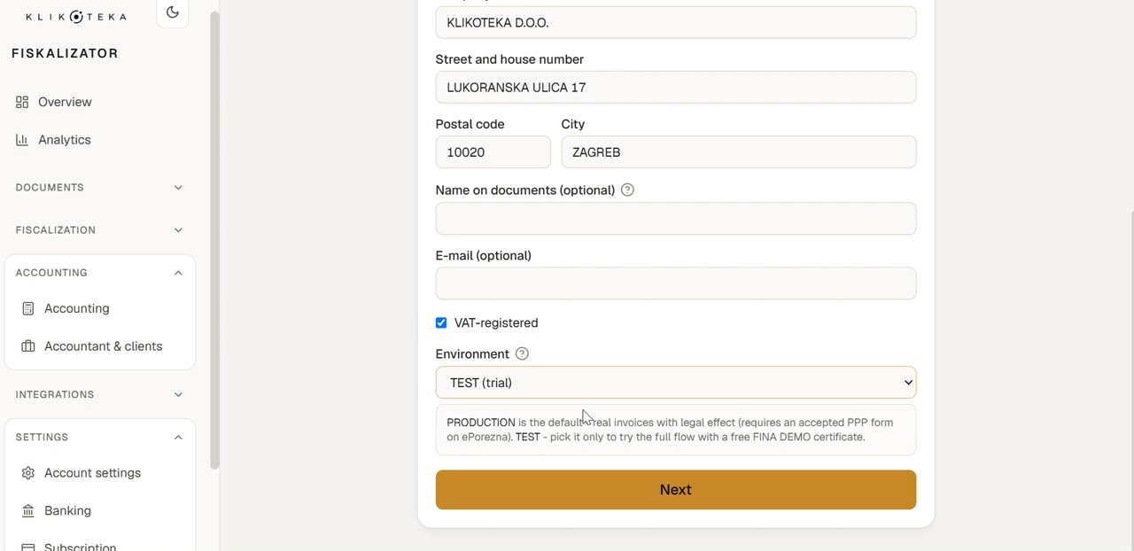
pyautogui.click(441, 324)
pyautogui.click(441, 324)
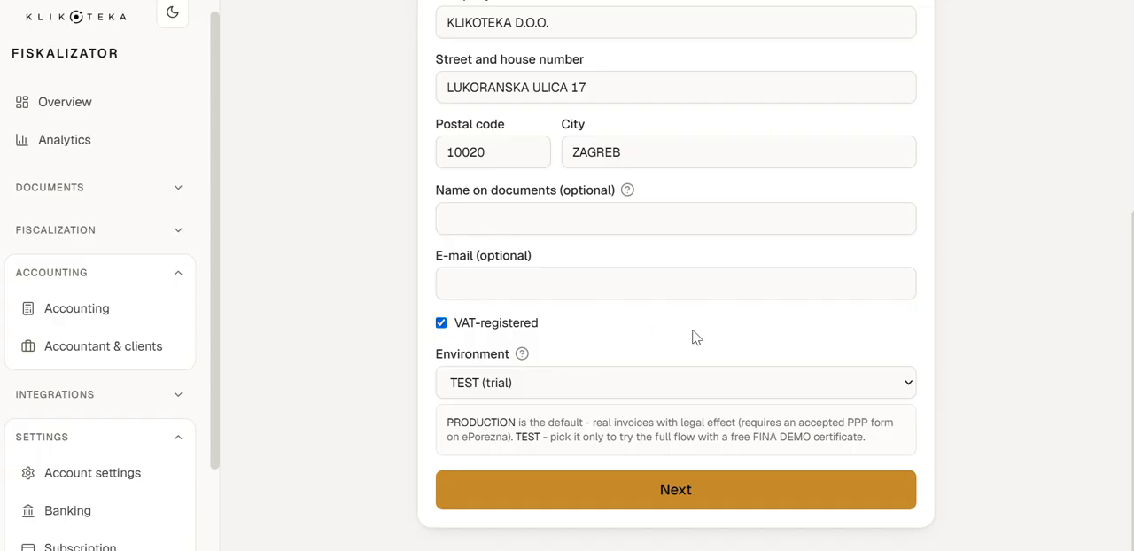
pyautogui.click(642, 501)
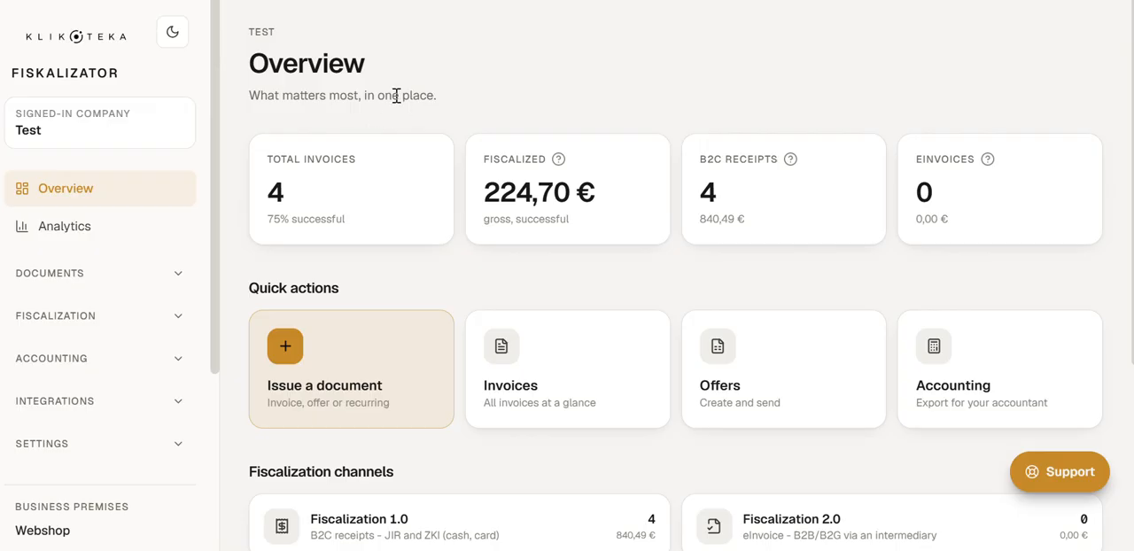
# Step: Open the Fiscalization 1.0 guided setup for the Webshop business premises and access the premises from its review step
pyautogui.click(181, 317)
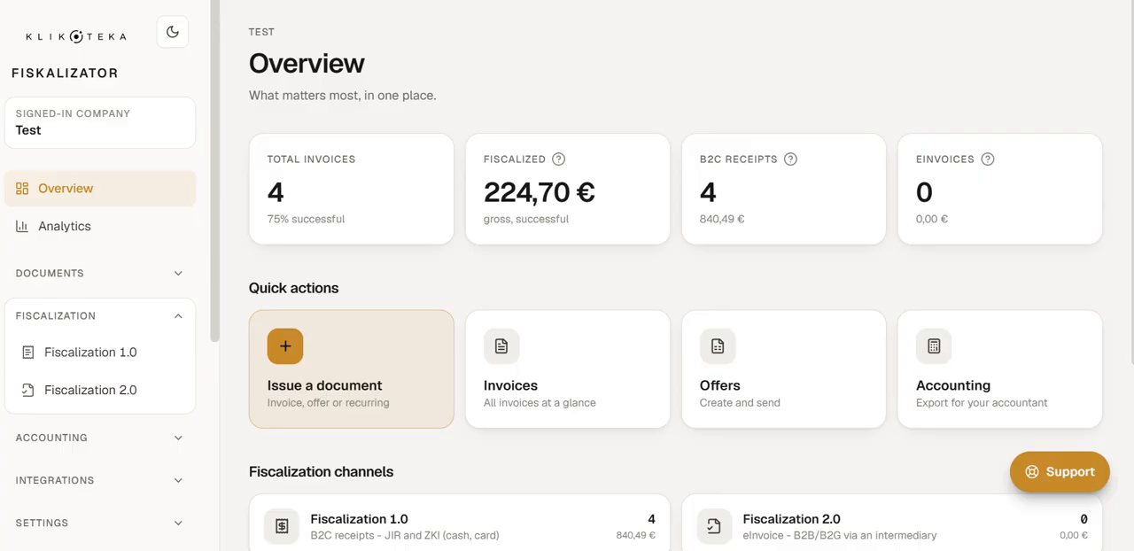
pyautogui.click(92, 363)
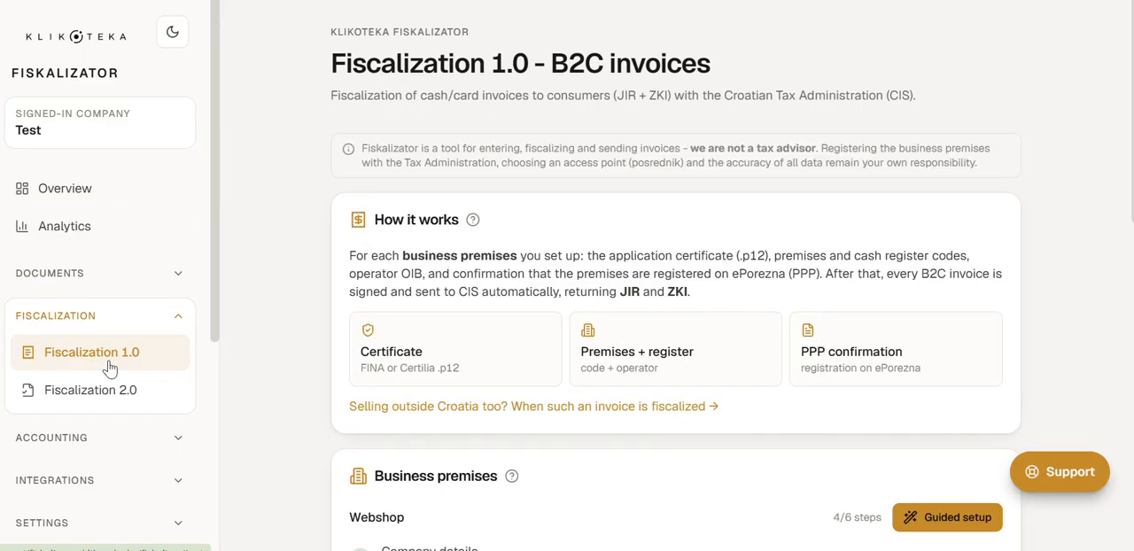
pyautogui.scroll(-4, 501, 291)
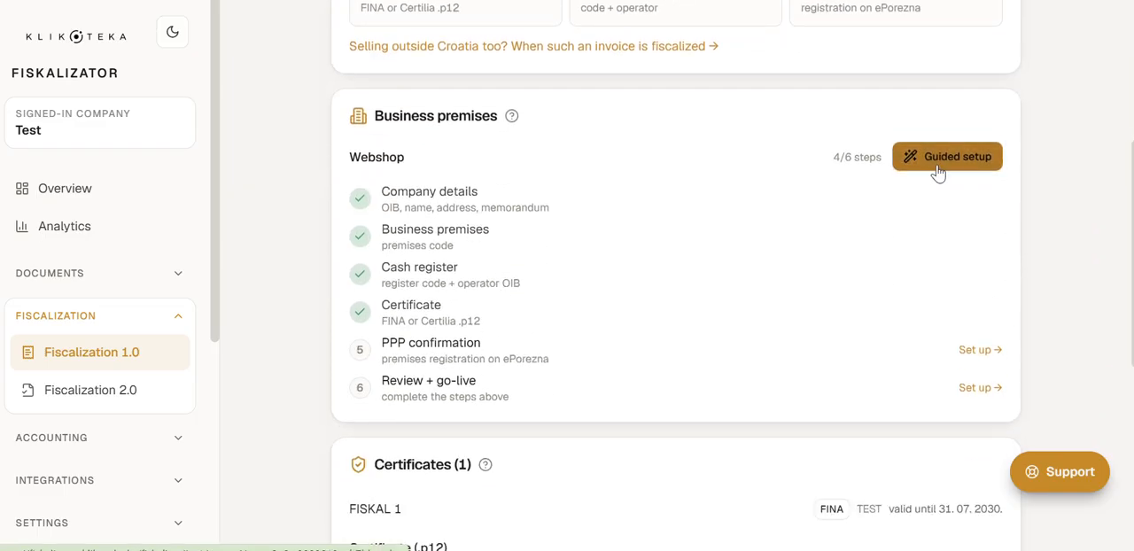
pyautogui.click(937, 171)
pyautogui.scroll(-1, 935, 170)
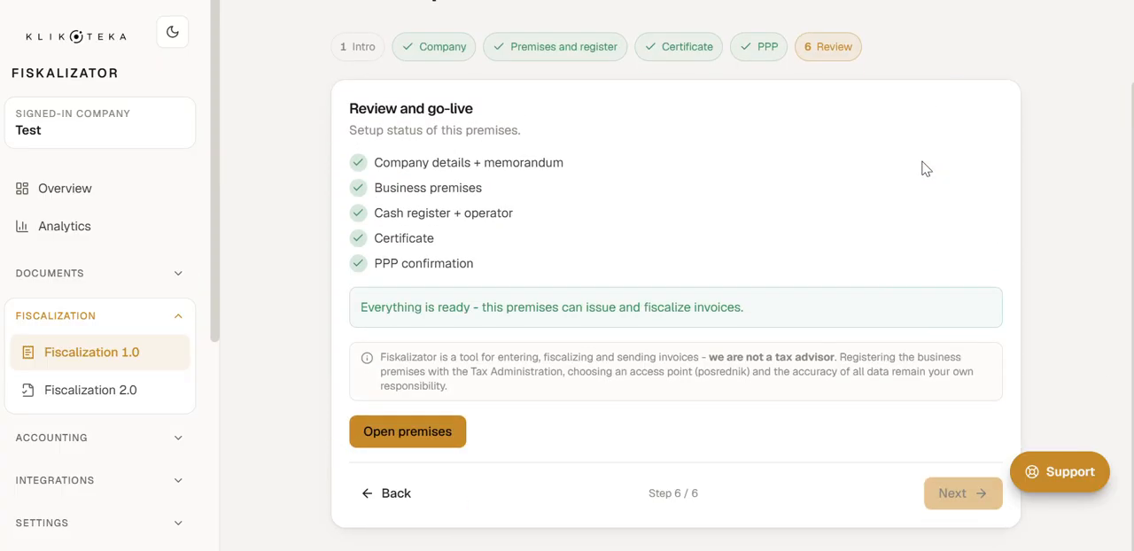
pyautogui.click(421, 434)
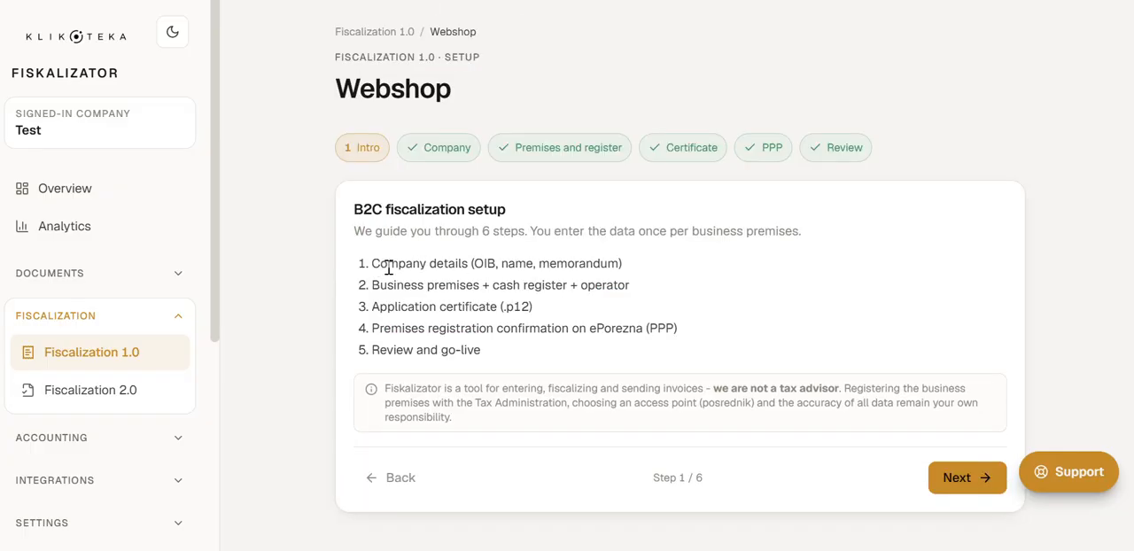
# Step: Go through the listed B2C fiscalization setup steps on the Intro page, from company details to the application certificate
pyautogui.moveTo(363, 270); pyautogui.dragTo(675, 266)
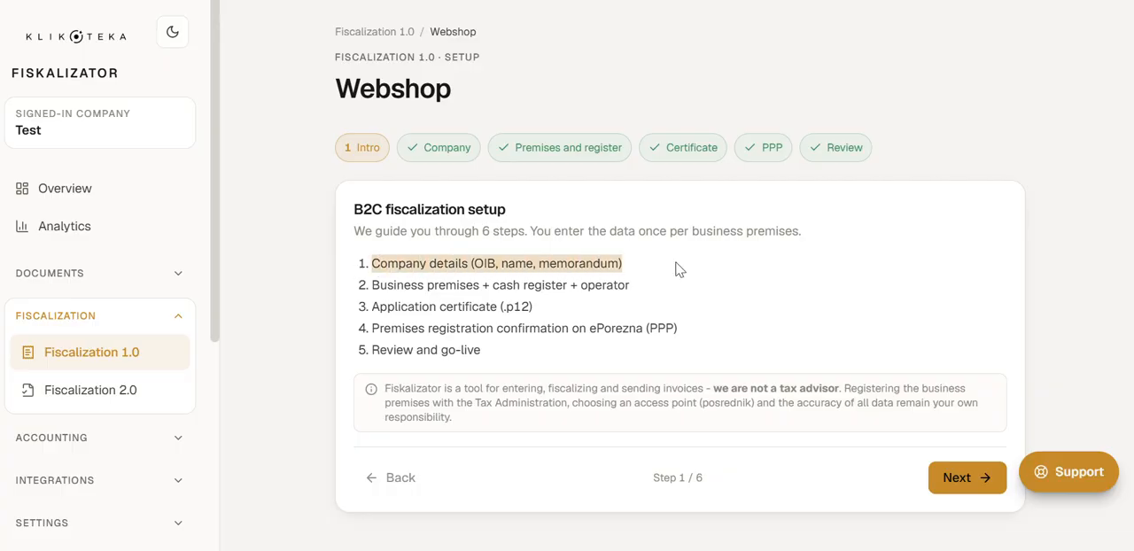
pyautogui.click(375, 279)
pyautogui.moveTo(375, 279); pyautogui.dragTo(570, 306)
pyautogui.click(539, 310)
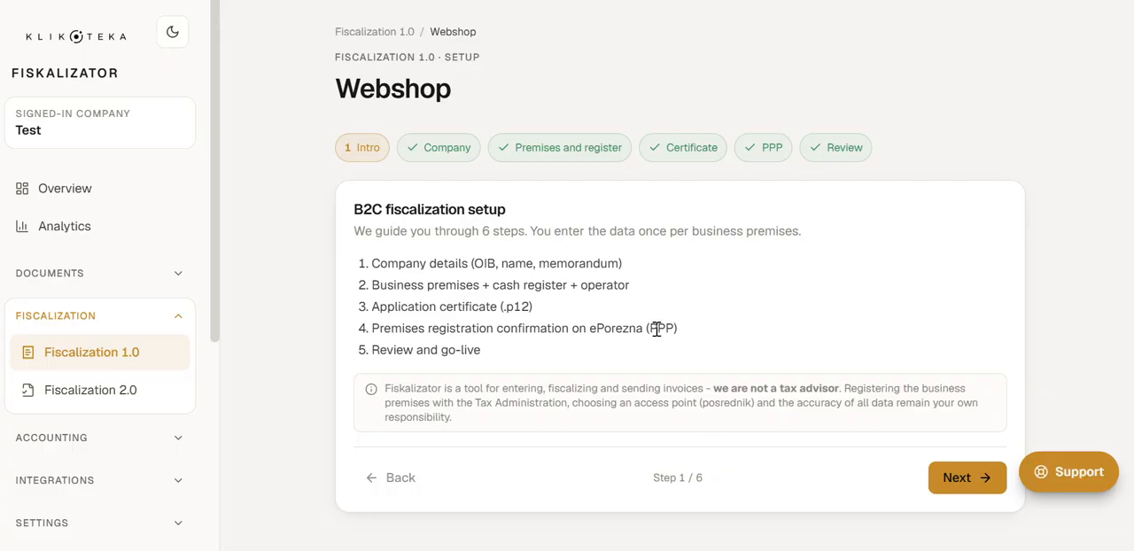
# Step: Correct the legal memorandum in the Webshop company details to "Trgovački sud u Zagrebu" and continue to the premises and register step
pyautogui.click(946, 478)
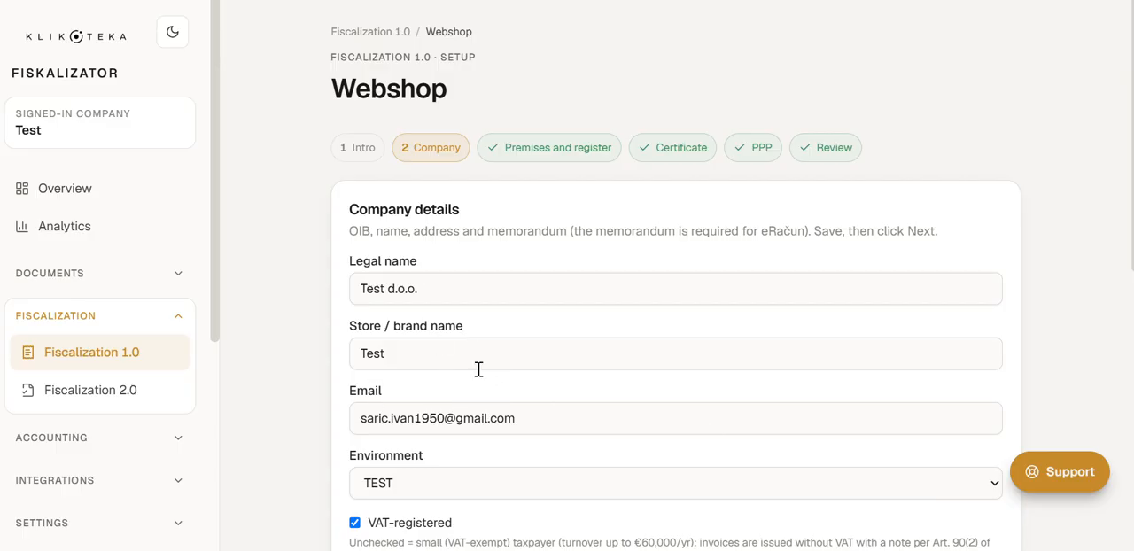
pyautogui.scroll(-1, 522, 284)
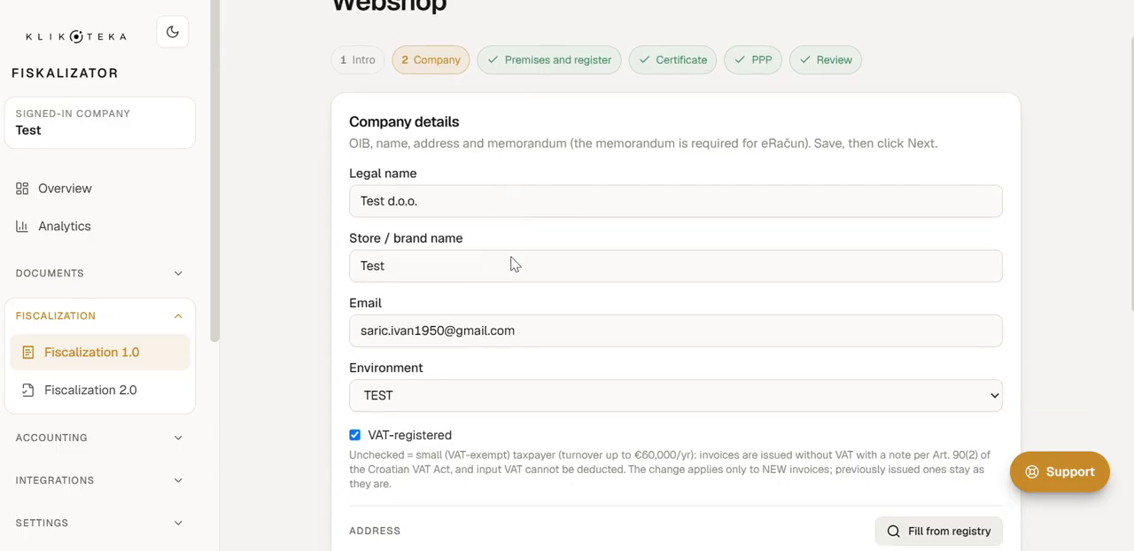
pyautogui.scroll(-1, 514, 264)
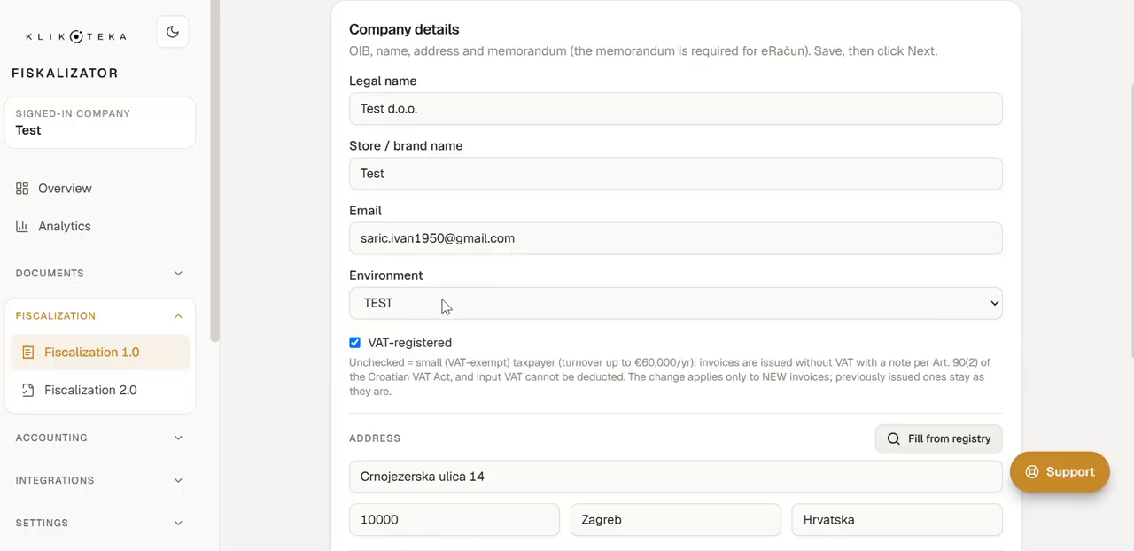
pyautogui.scroll(-1, 446, 307)
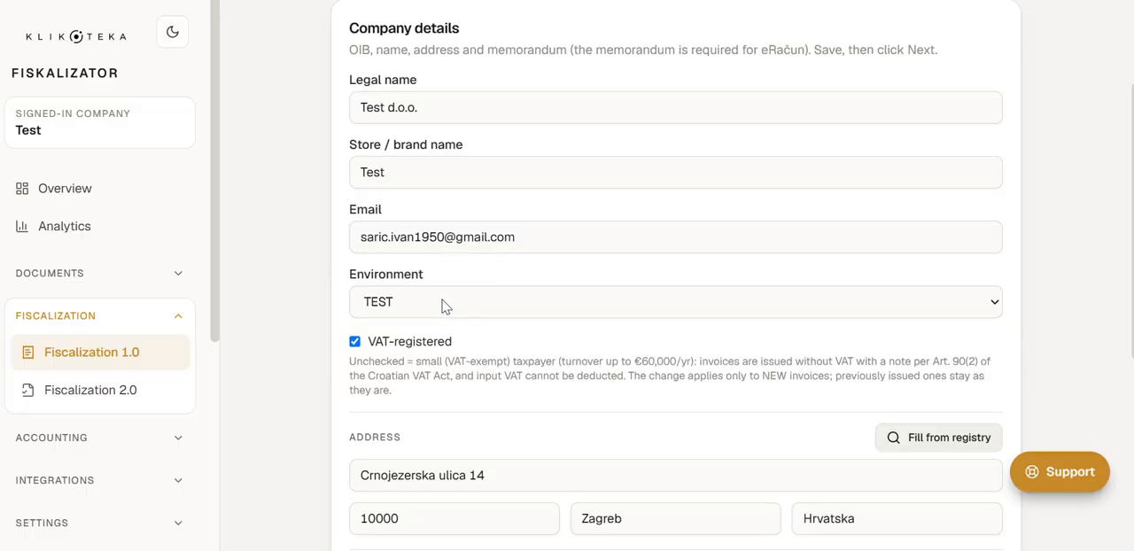
pyautogui.scroll(-3, 446, 306)
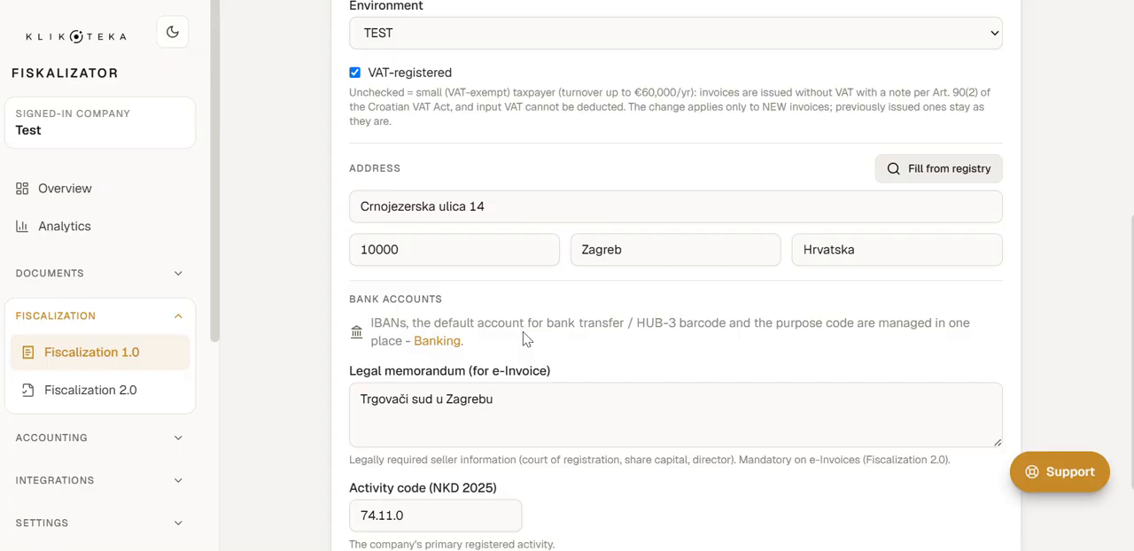
pyautogui.scroll(-2, 514, 346)
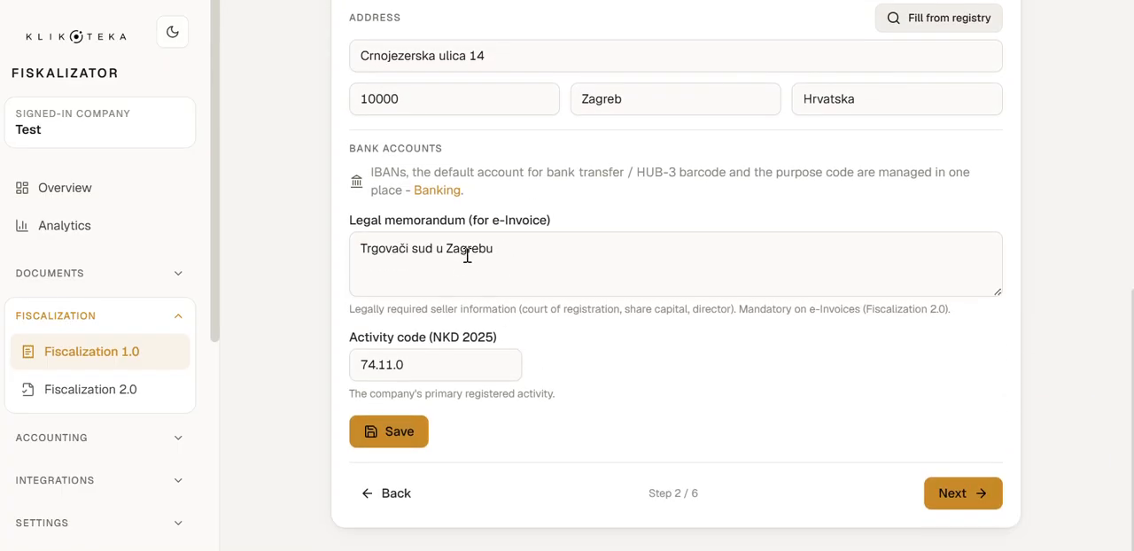
pyautogui.click(406, 249)
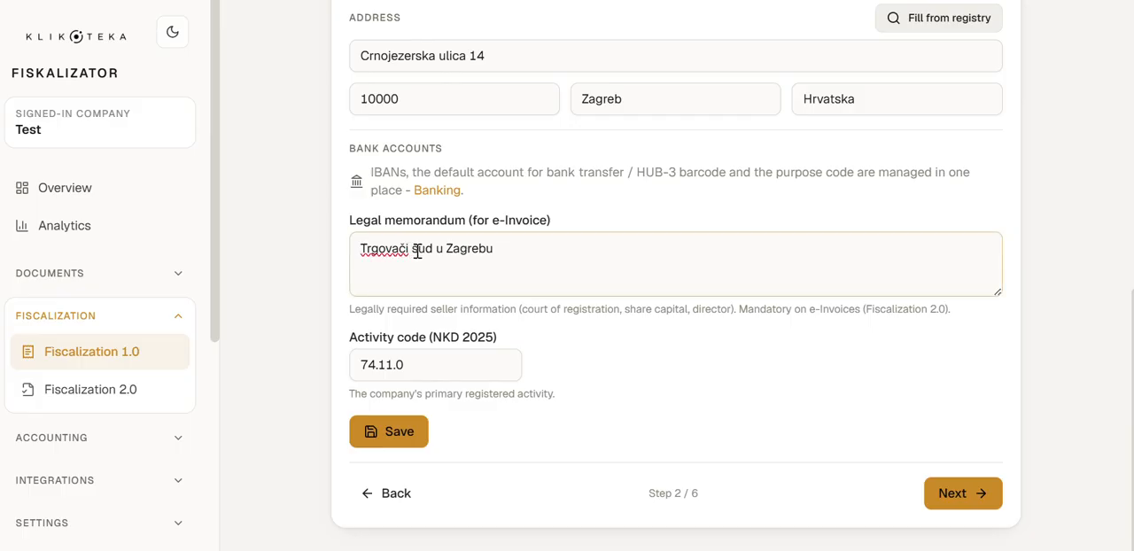
pyautogui.write('k')
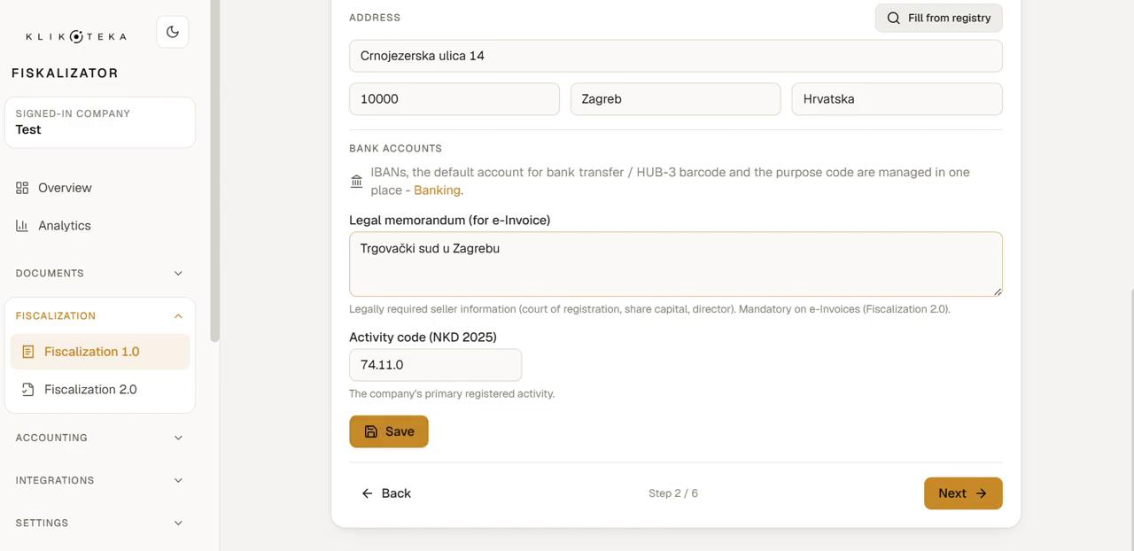
pyautogui.click(954, 496)
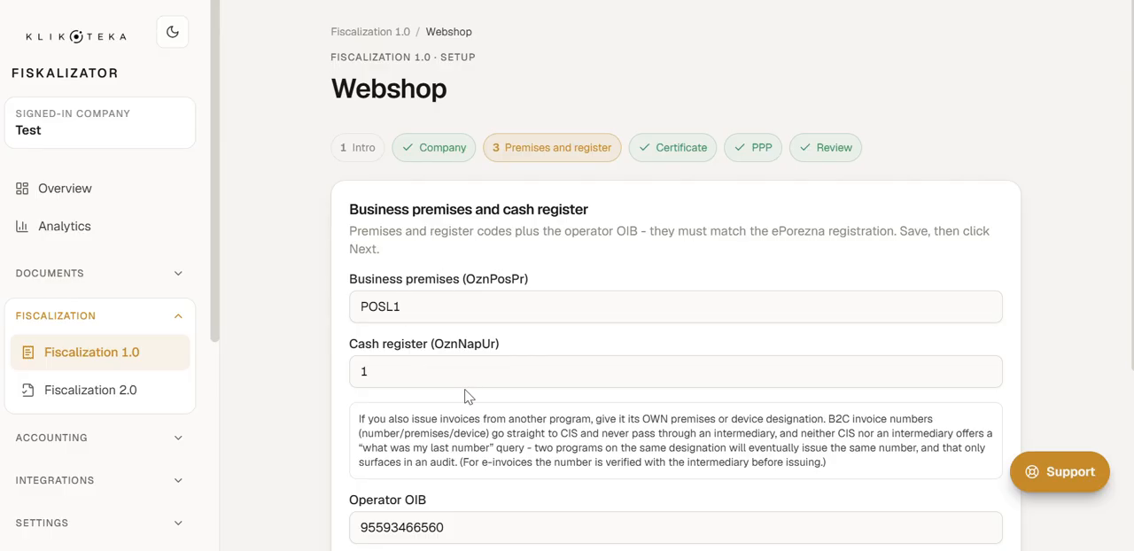
# Step: Check the business premises code, cash register, operator OIB and last issued document numbers, and continue to the certificate step
pyautogui.click(403, 310)
pyautogui.doubleClick(402, 310)
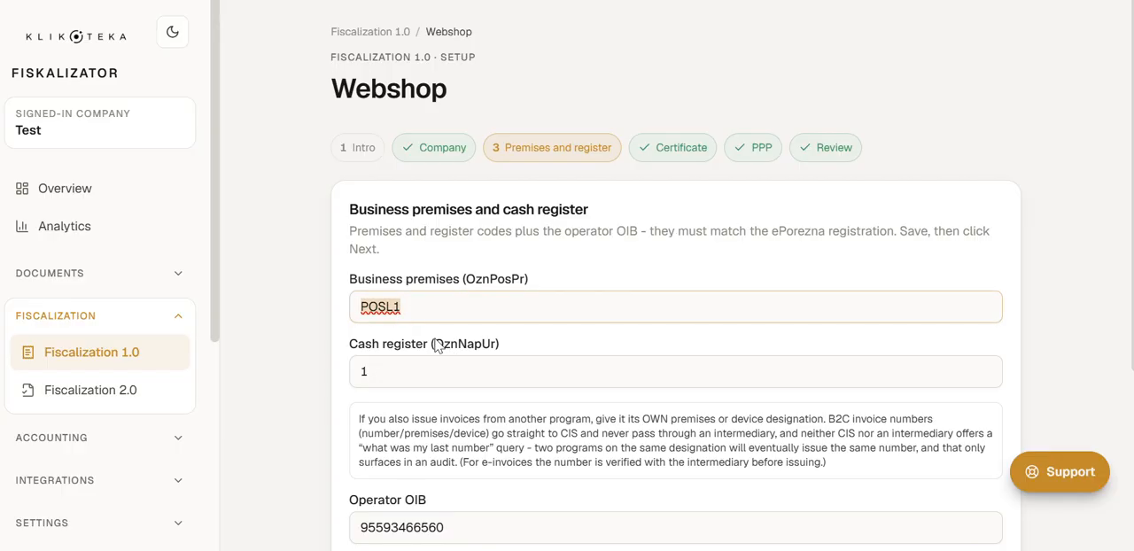
pyautogui.click(412, 357)
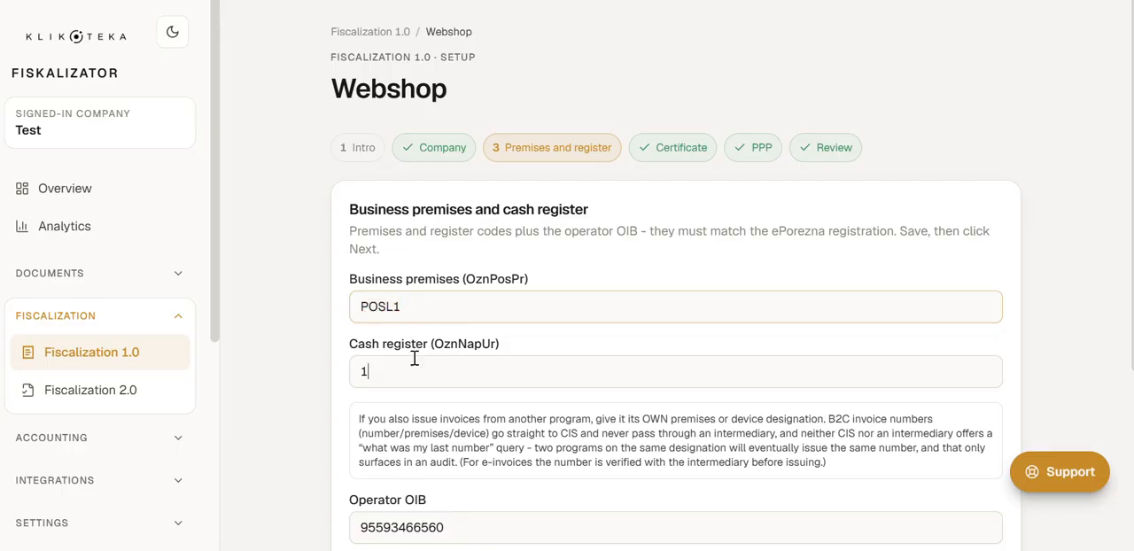
pyautogui.scroll(-1, 439, 394)
pyautogui.scroll(-1, 431, 403)
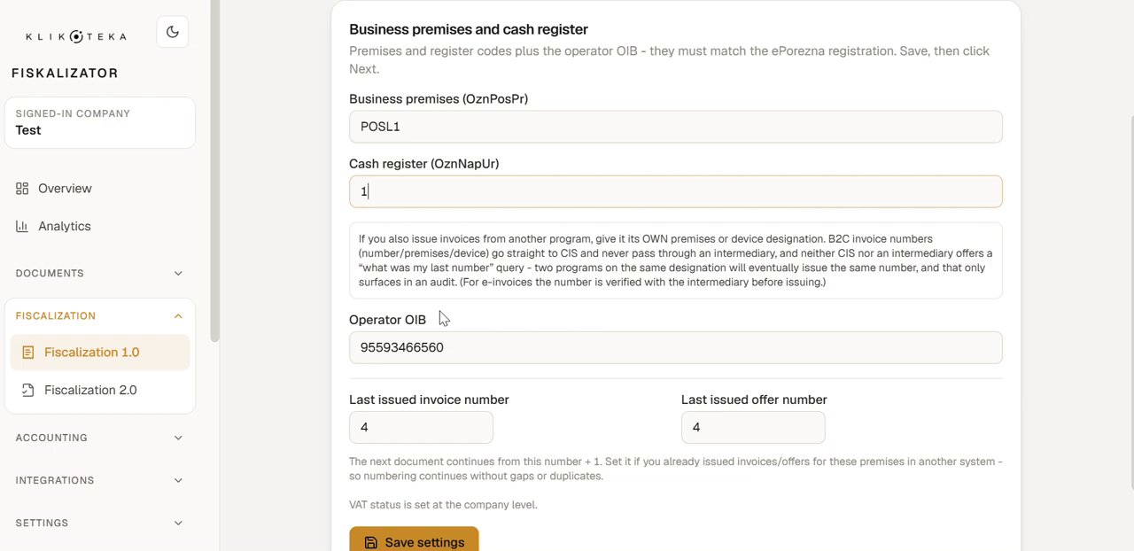
pyautogui.scroll(-1, 443, 318)
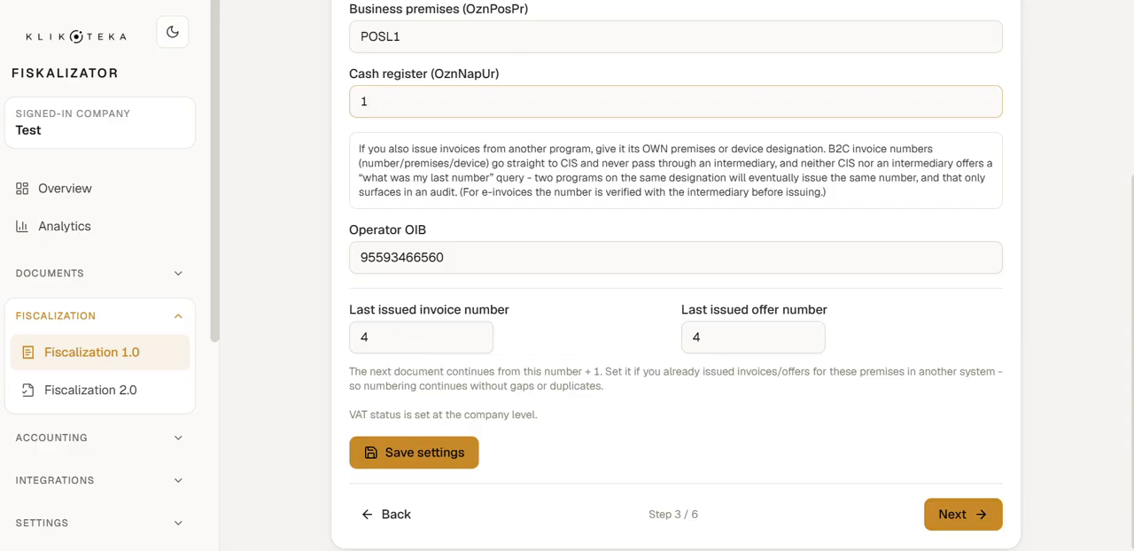
pyautogui.click(992, 514)
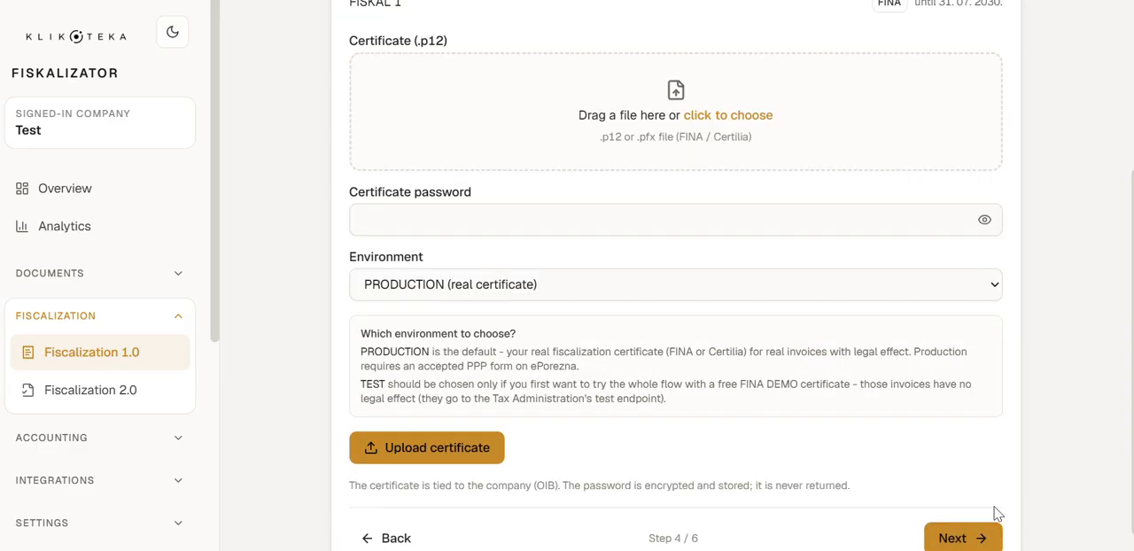
# Step: Try to add the FISKAL_2 (1) certificate file from the Downloads folder to the Certificate (.p12) upload area
pyautogui.scroll(5, 615, 272)
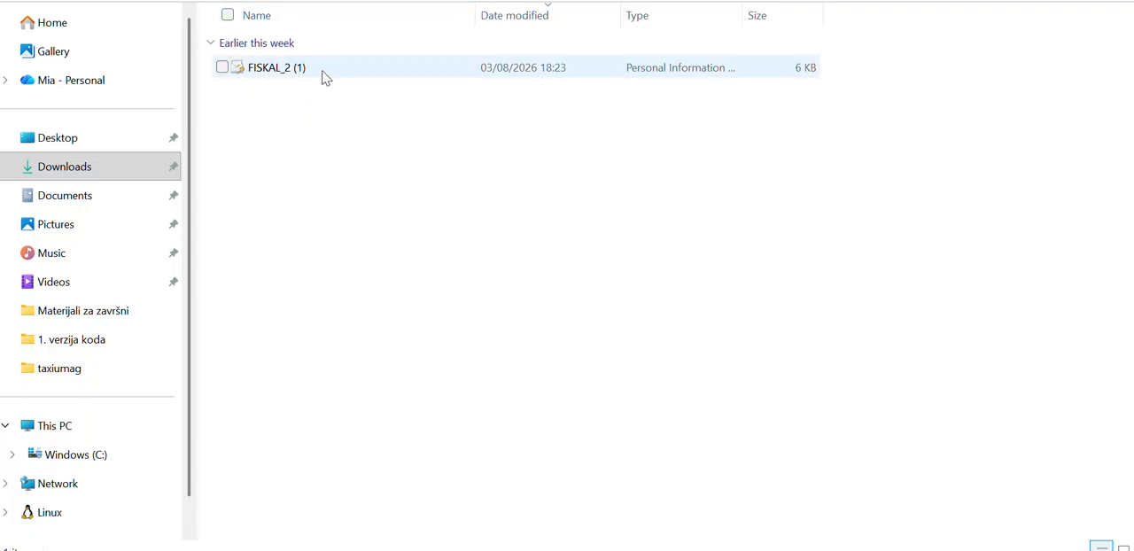
pyautogui.moveTo(324, 78); pyautogui.dragTo(779, 494)
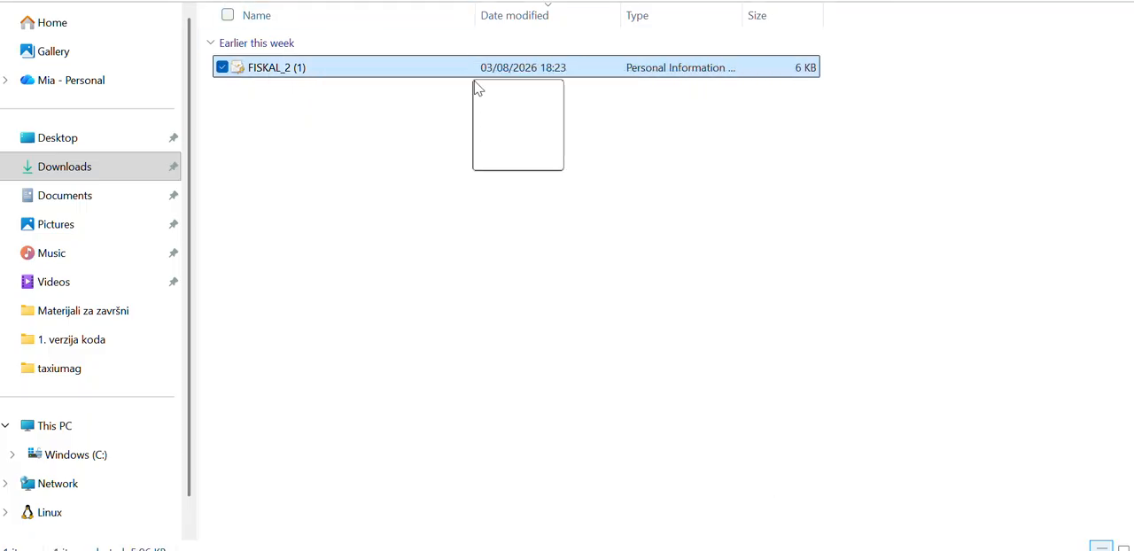
pyautogui.moveTo(780, 547); pyautogui.dragTo(695, 305)
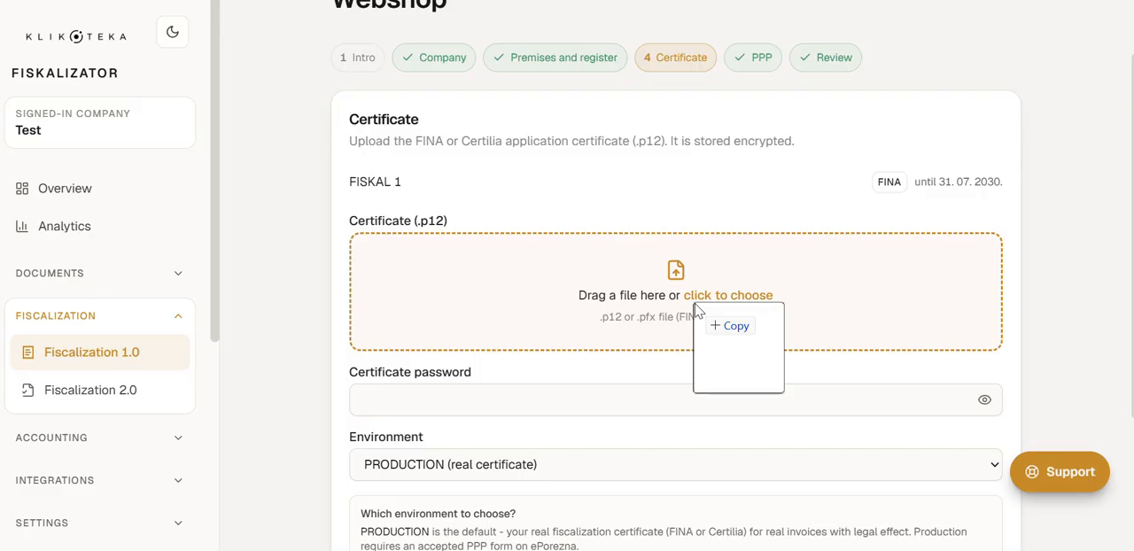
pyautogui.moveTo(696, 305); pyautogui.dragTo(1036, 550)
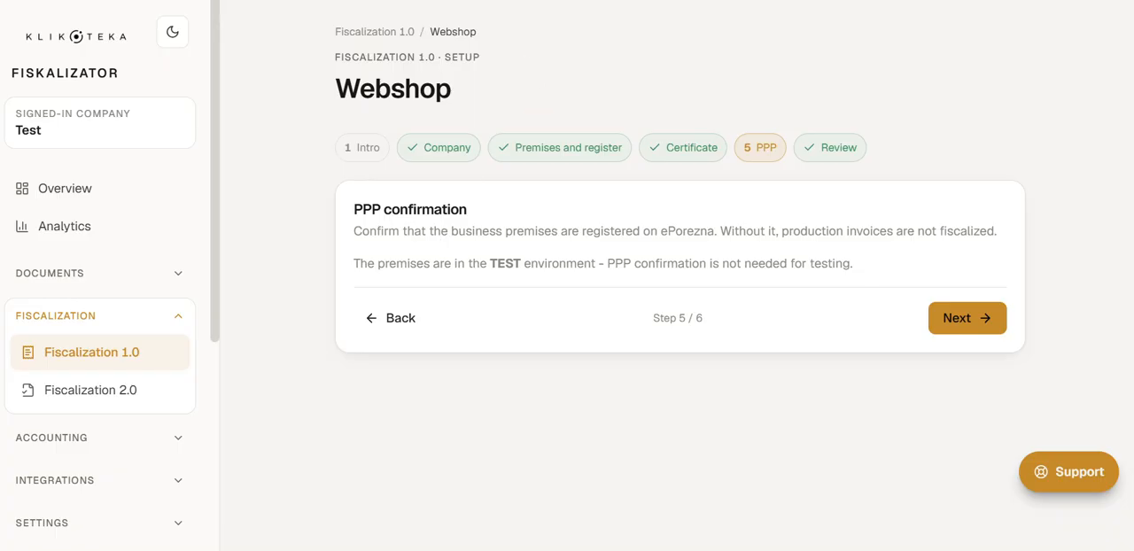
# Step: Open the Review and go-live step to check the setup status of the Webshop premises
pyautogui.click(830, 148)
pyautogui.scroll(-2, 499, 333)
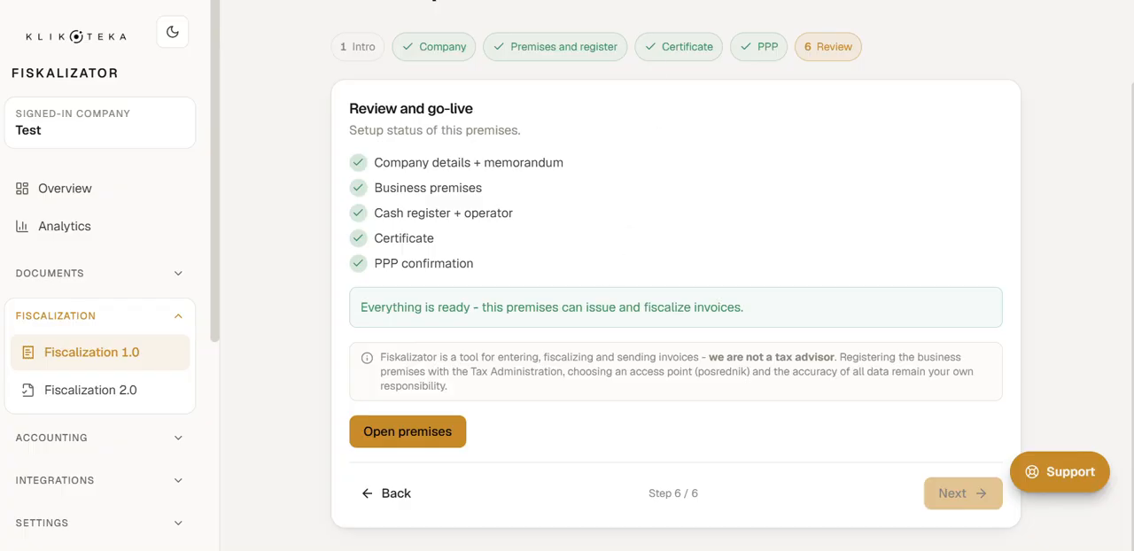
# Step: Open the Fiscalization 2.0 - eRačun settings and examine the connected access point and the available providers
pyautogui.click(64, 188)
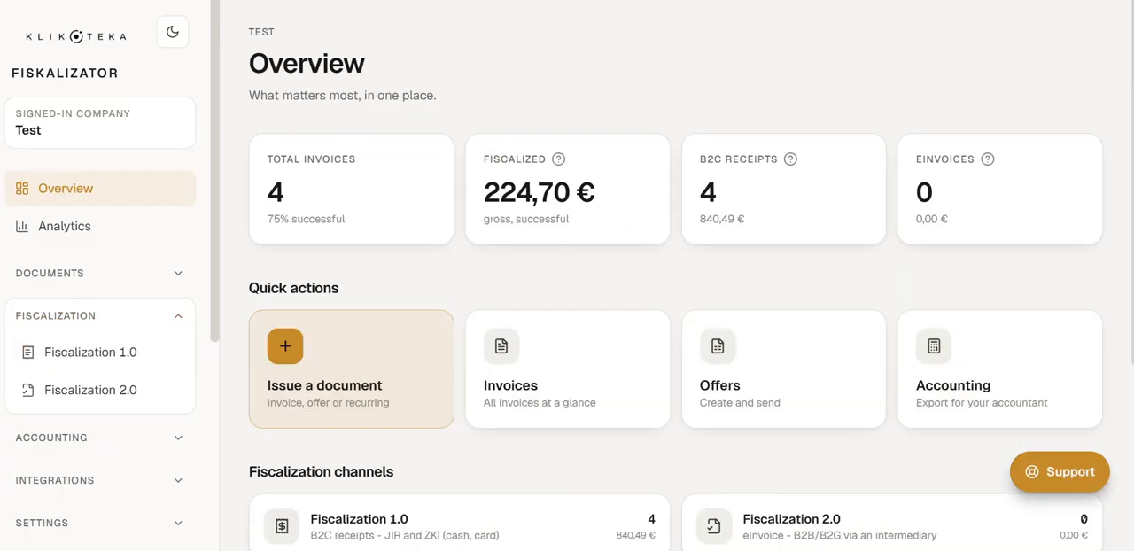
pyautogui.click(119, 401)
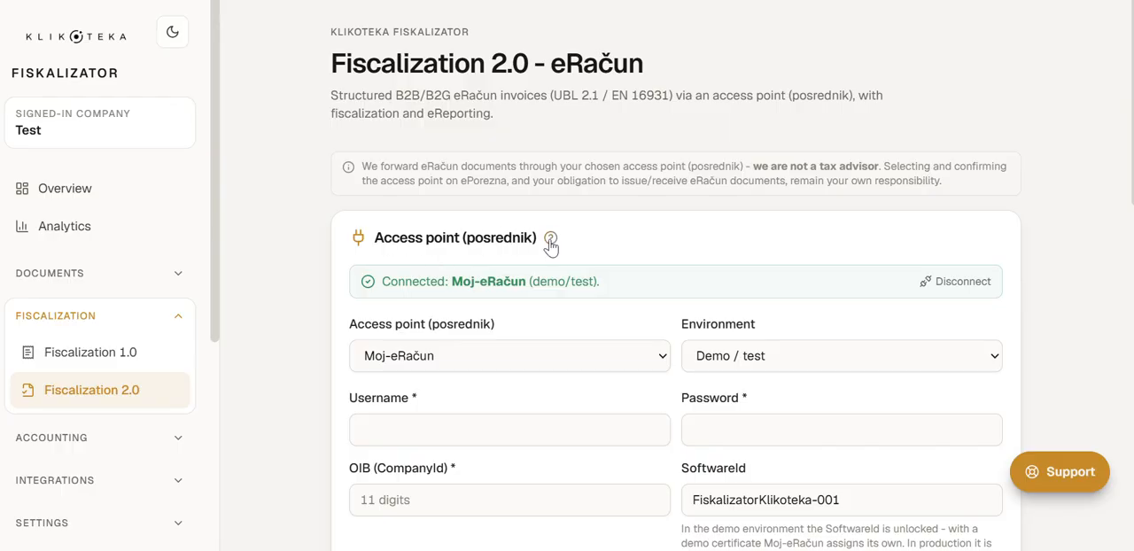
pyautogui.moveTo(553, 241)
pyautogui.scroll(-1, 534, 154)
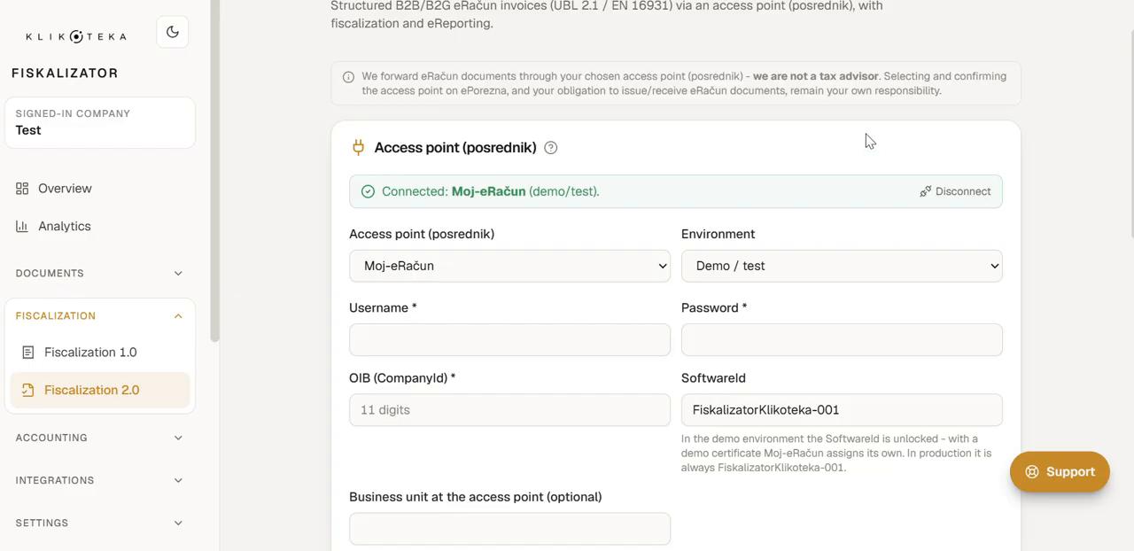
pyautogui.click(499, 271)
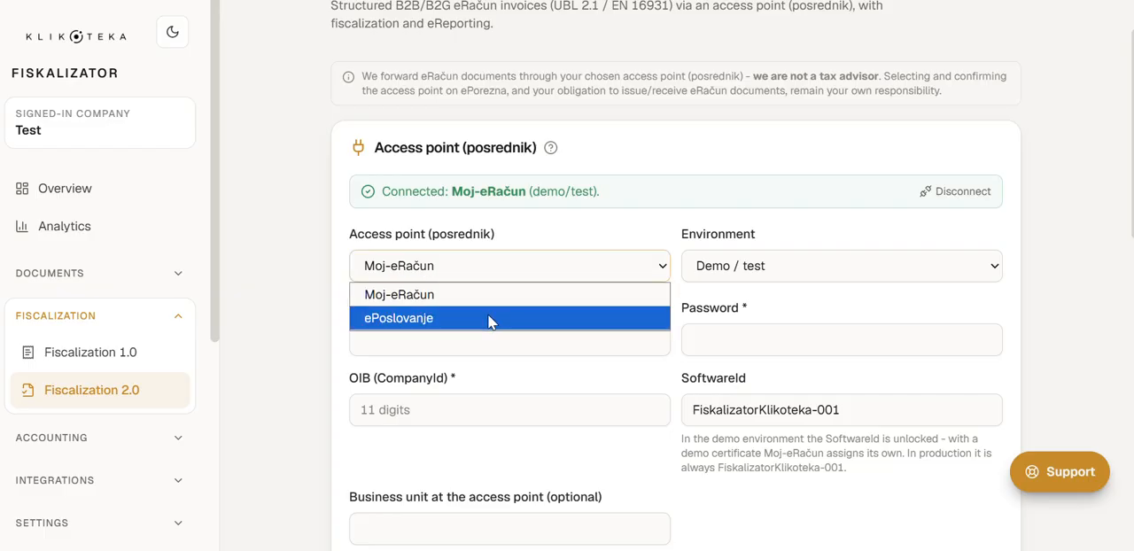
pyautogui.click(523, 233)
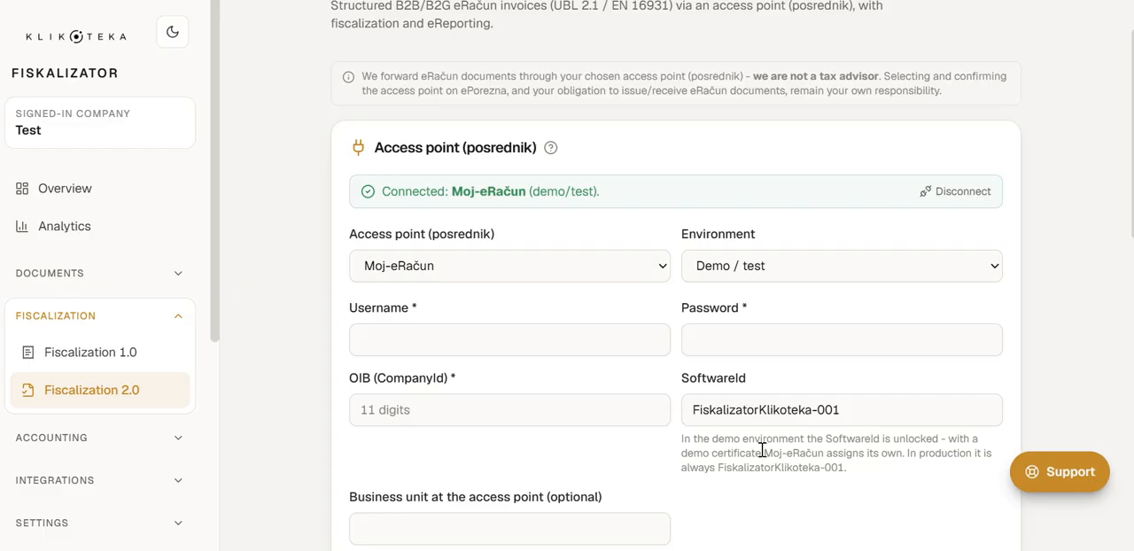
# Step: Choose ePoslovanje as the access point in the Demo / test environment and check the credentials and connection it shows
pyautogui.scroll(-1, 762, 450)
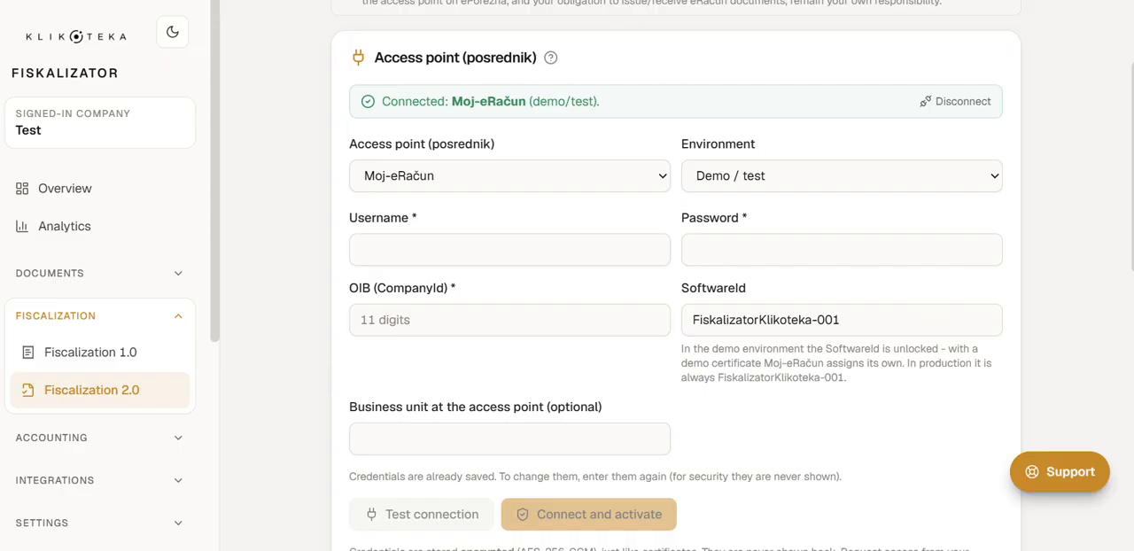
pyautogui.click(480, 176)
pyautogui.click(484, 231)
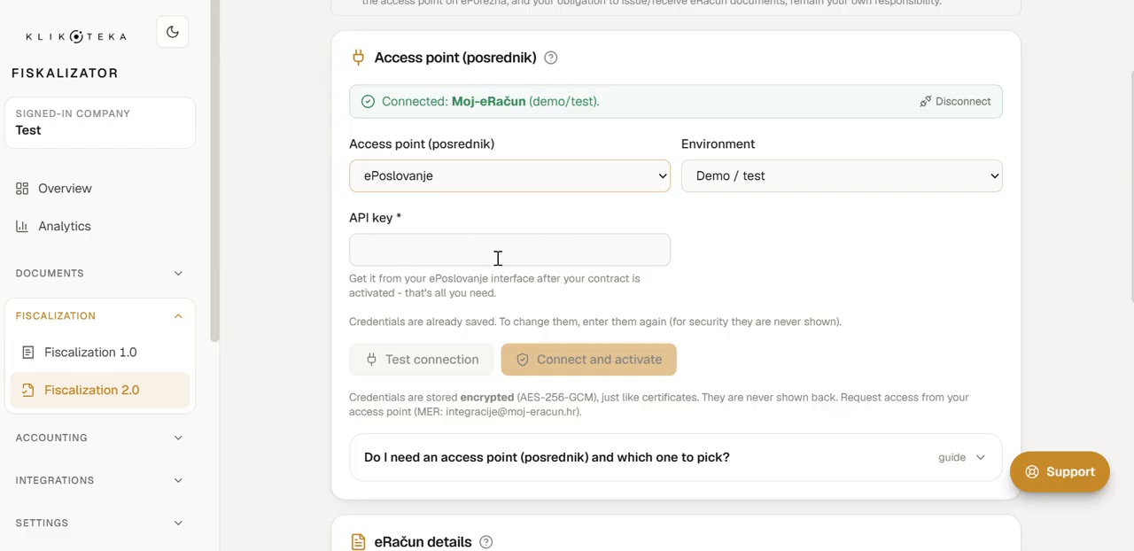
pyautogui.tripleClick(422, 106)
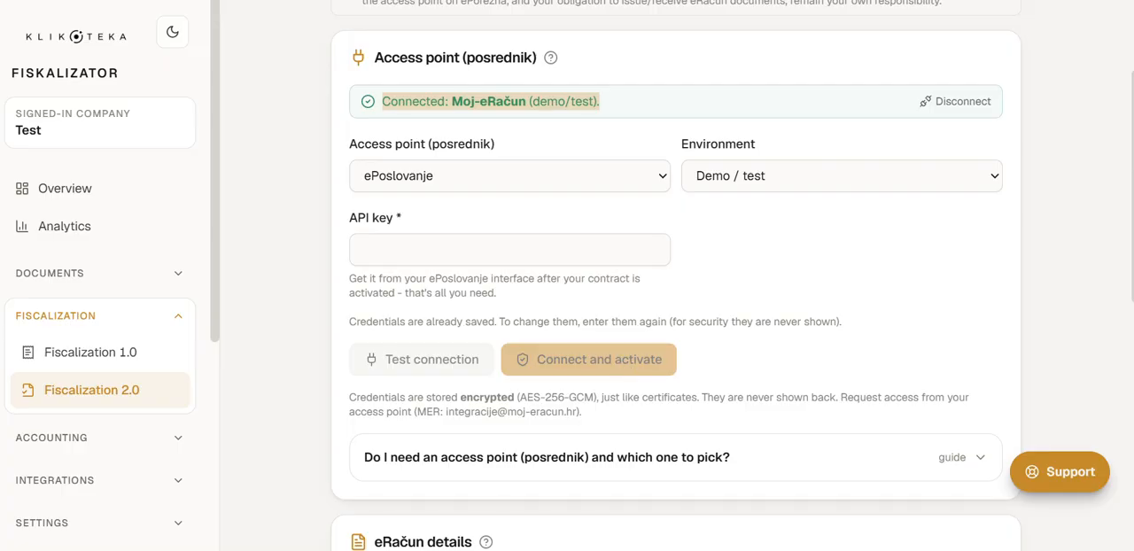
# Step: Correct the memorandum in the eRačun details to "Trgovački sud u Zagrebu" and look over the activity code and eRačun numbering
pyautogui.scroll(-5, 503, 265)
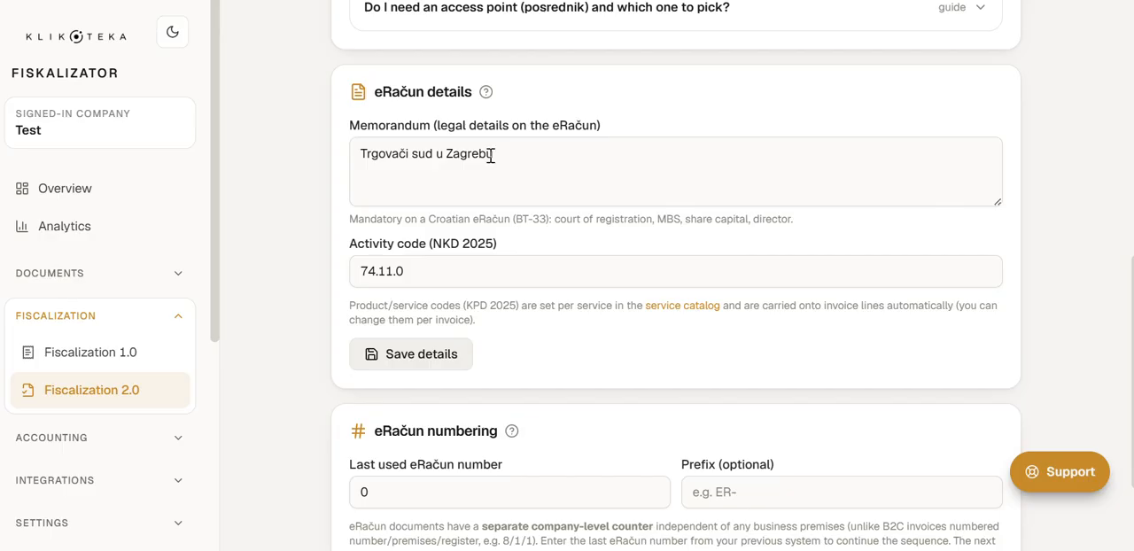
pyautogui.click(405, 152)
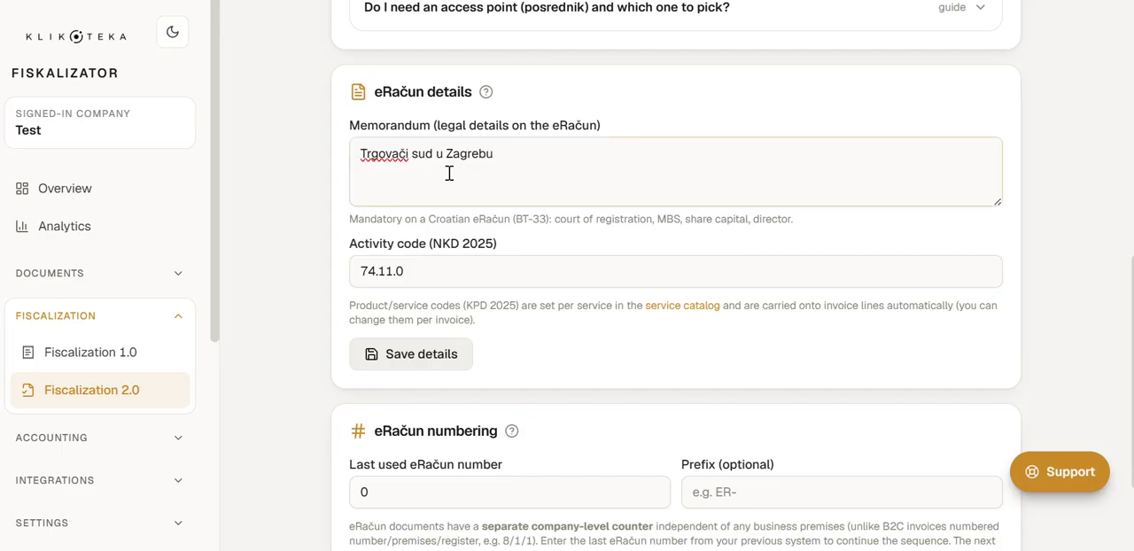
pyautogui.write('k')
pyautogui.scroll(-2, 528, 264)
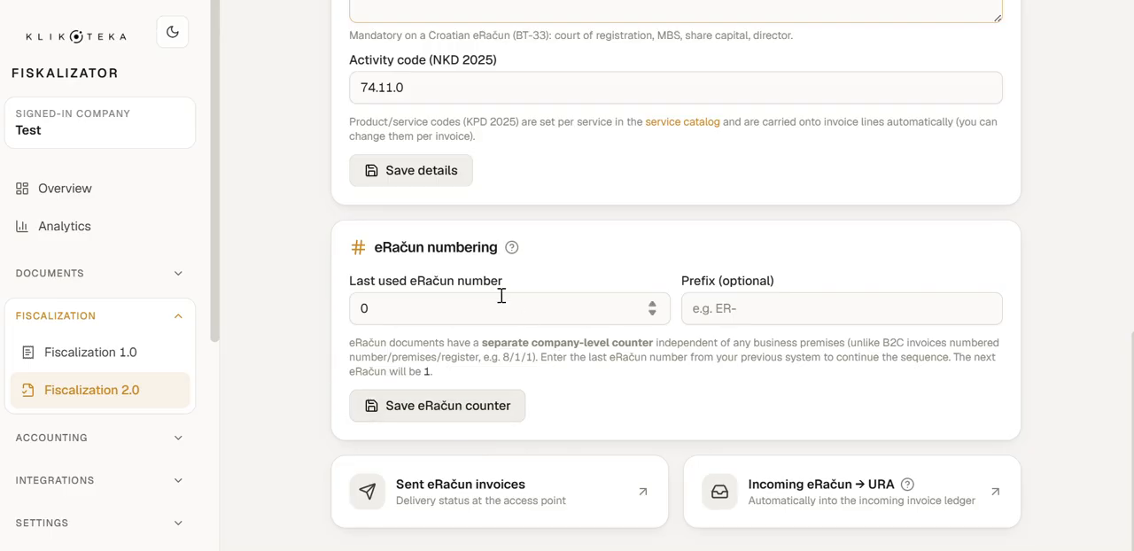
pyautogui.scroll(1, 449, 362)
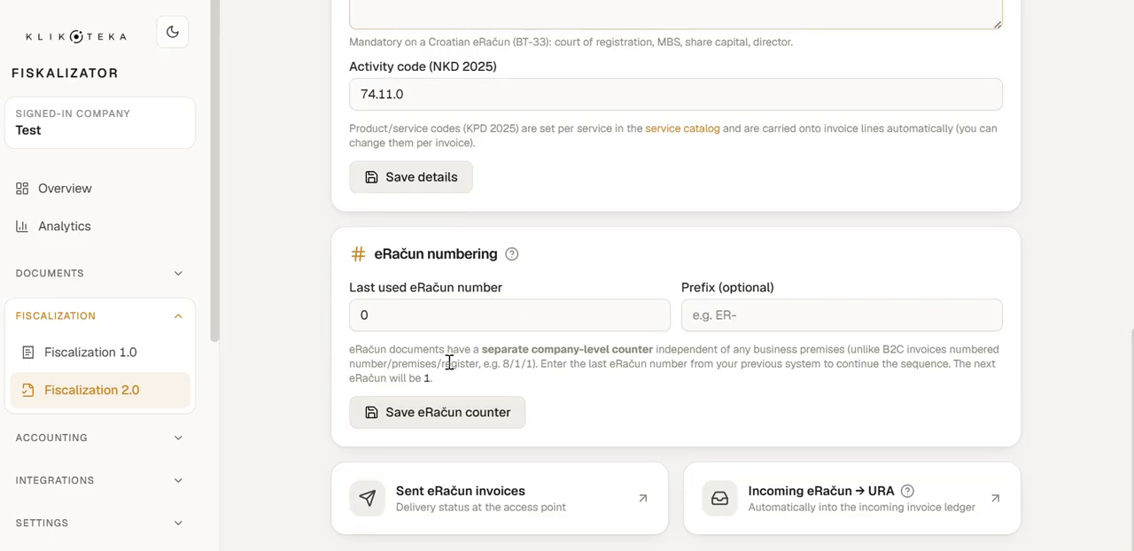
pyautogui.scroll(5, 450, 362)
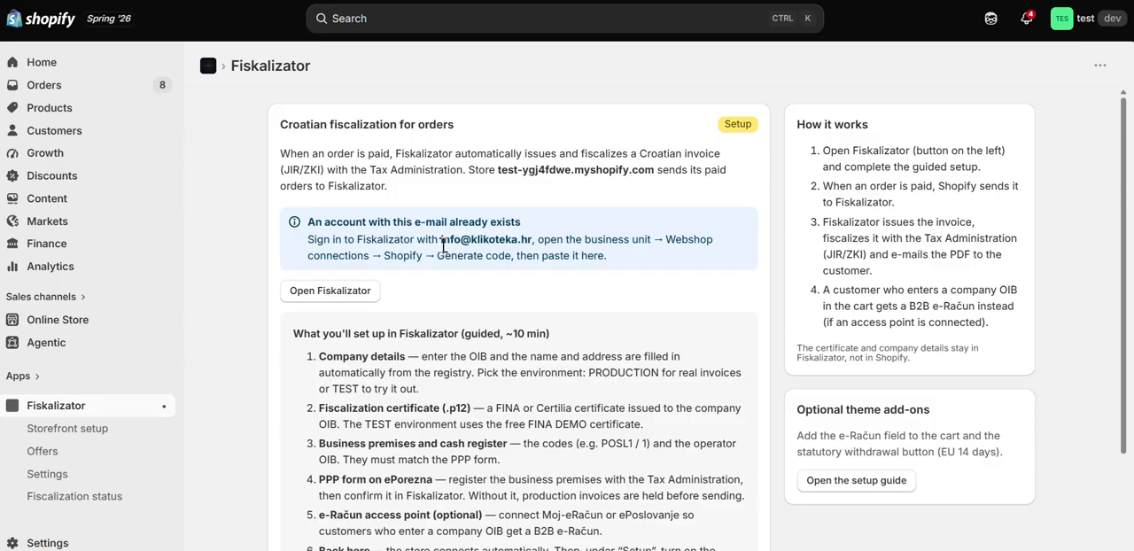
# Step: Find the connection code section in the Shopify app, switch back to Fiskalizator and open its Shopify integration page
pyautogui.scroll(-2, 443, 246)
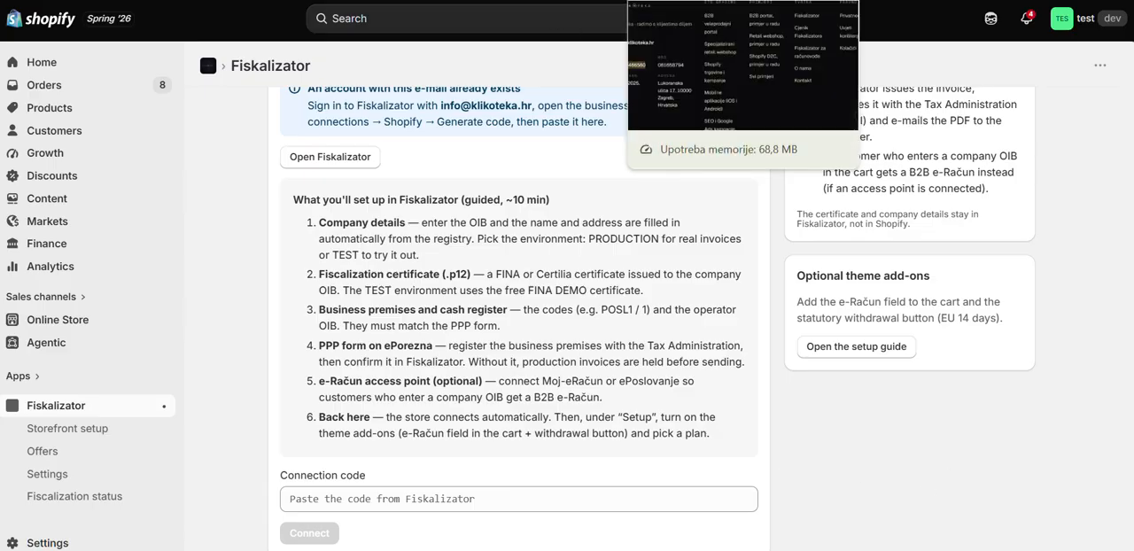
pyautogui.click(678, 1)
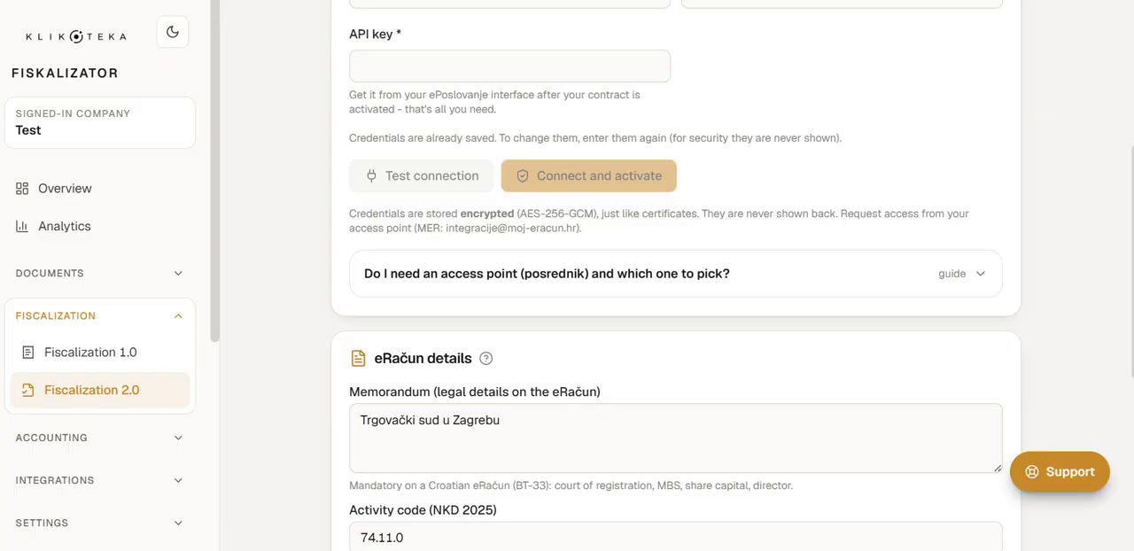
pyautogui.scroll(-1, 105, 316)
pyautogui.scroll(-3, 104, 316)
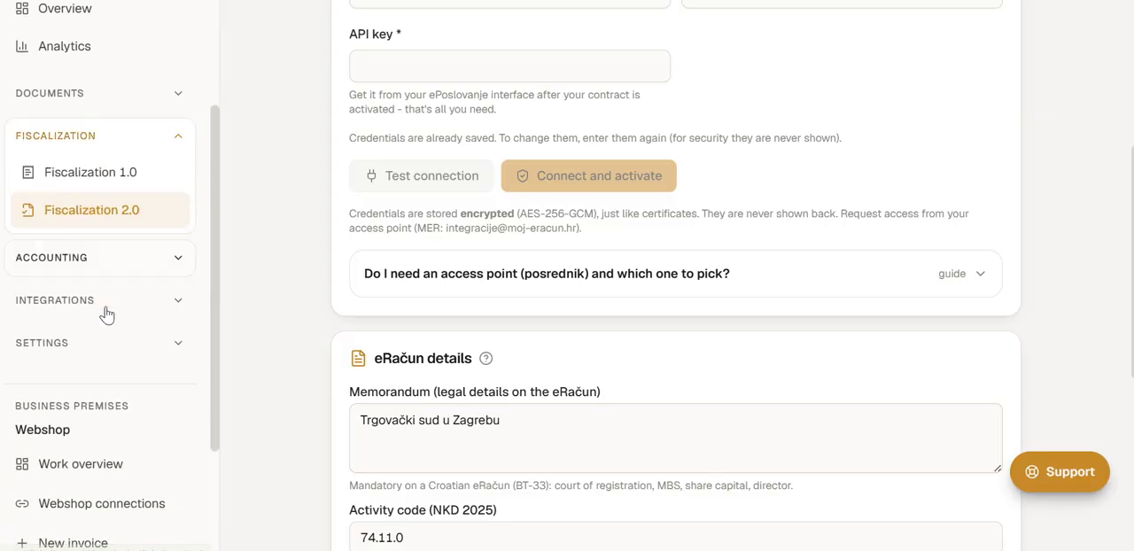
pyautogui.click(88, 307)
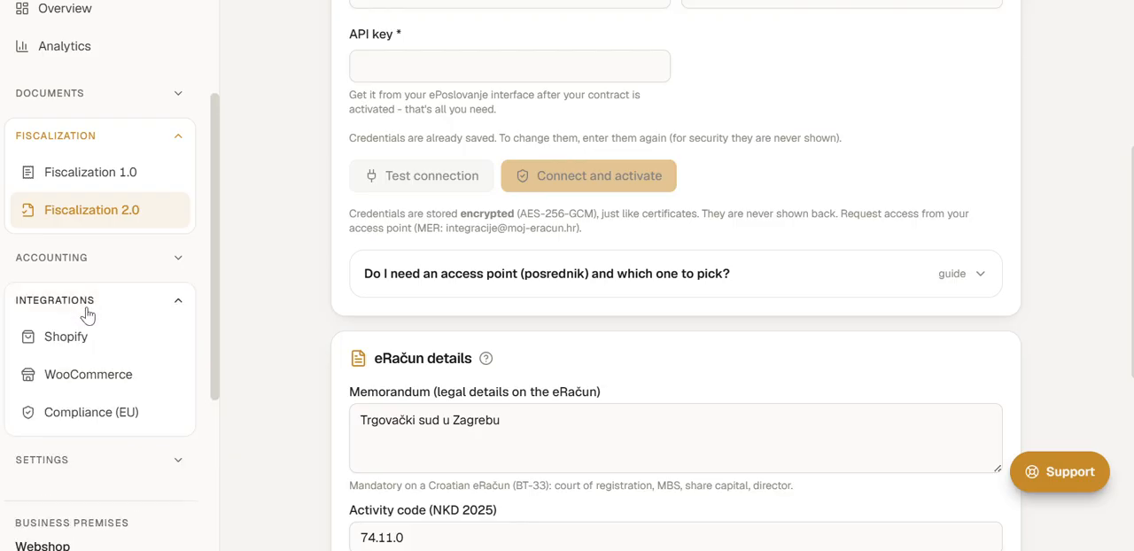
pyautogui.click(98, 344)
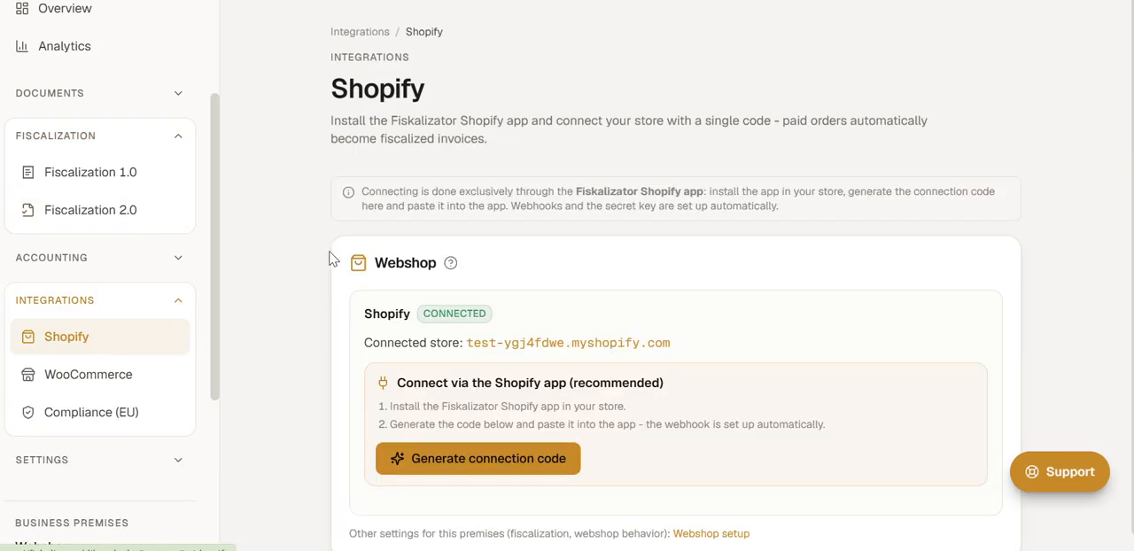
# Step: Generate a Shopify connection code for the Webshop premises and copy it
pyautogui.scroll(-1, 386, 232)
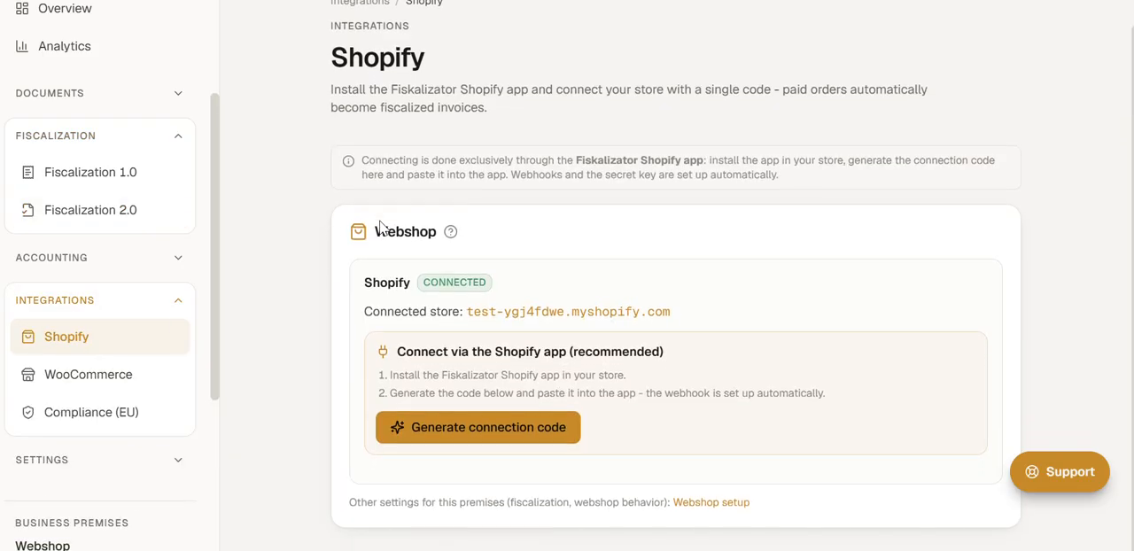
pyautogui.click(460, 443)
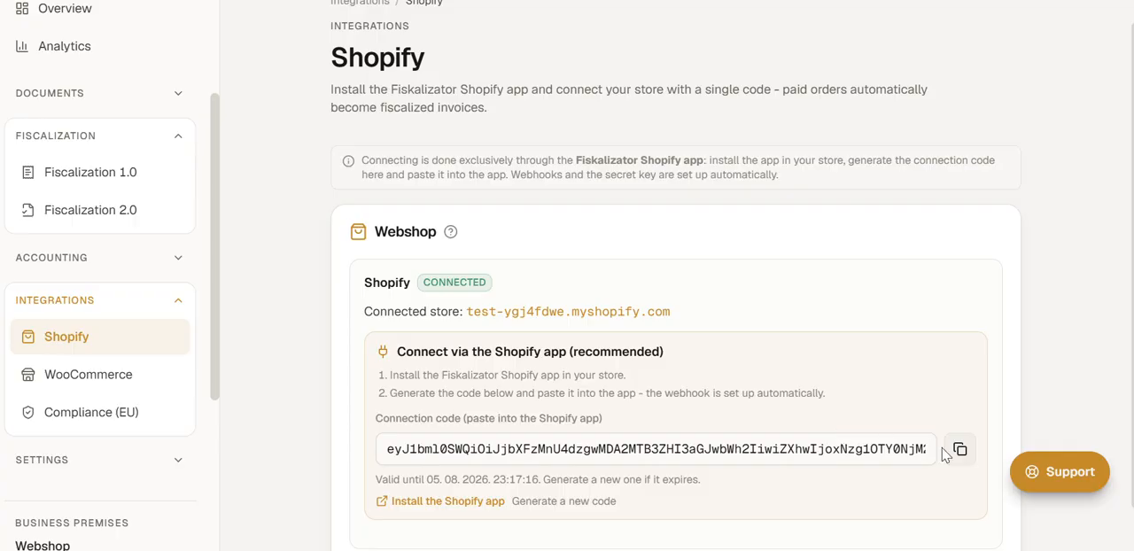
pyautogui.click(956, 451)
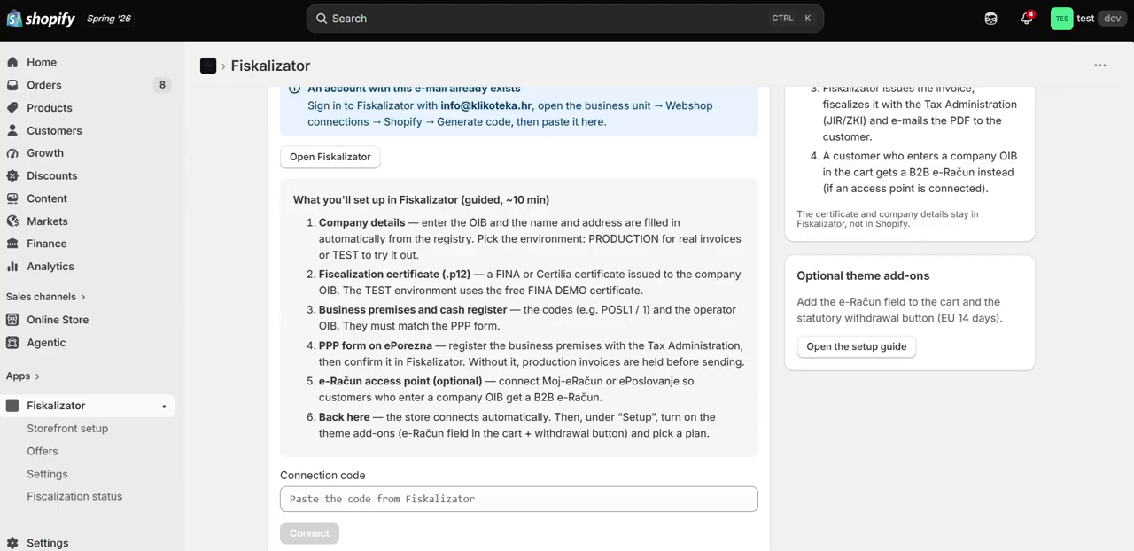
# Step: Switch to the Fiskalizator app in Shopify, paste the connection code and connect the store
pyautogui.click(430, 501)
pyautogui.hotkey('ctrl', 'v')
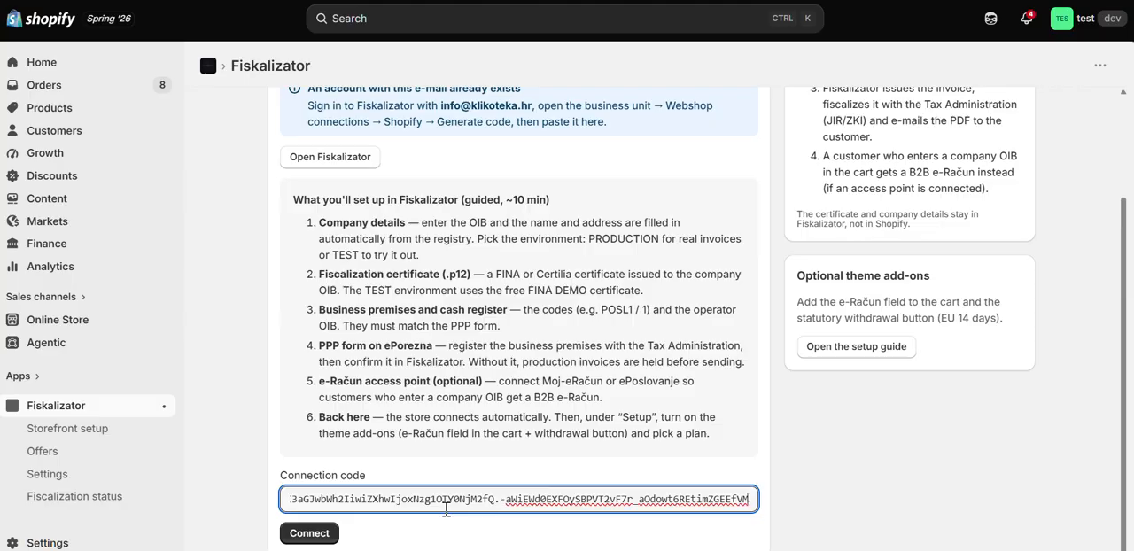
pyautogui.click(334, 532)
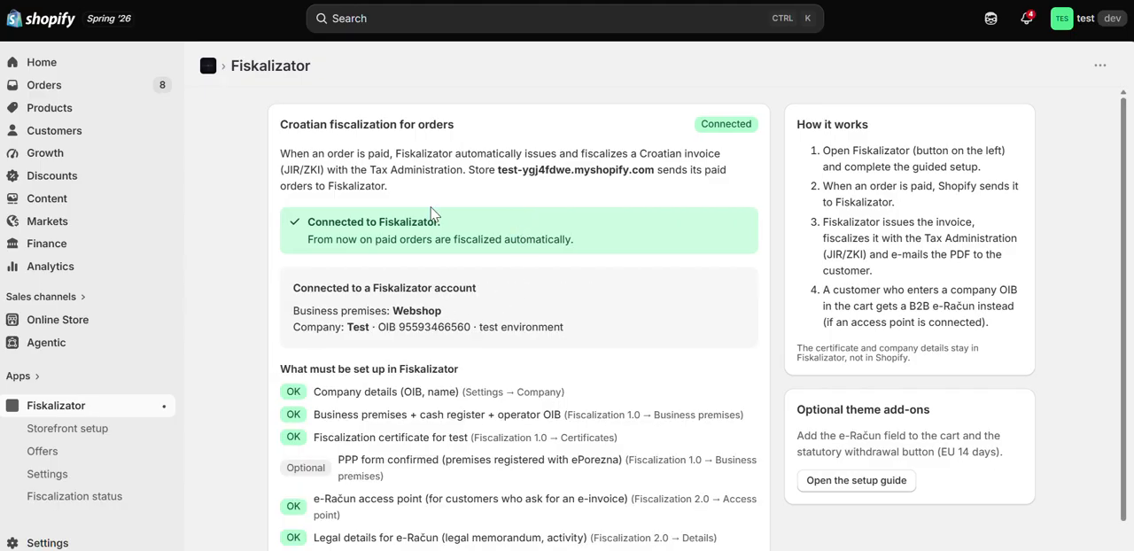
# Step: Examine the checklist of required Fiskalizator settings, including the certificate, PPP form, e-Račun access point and legal details
pyautogui.scroll(-2, 409, 294)
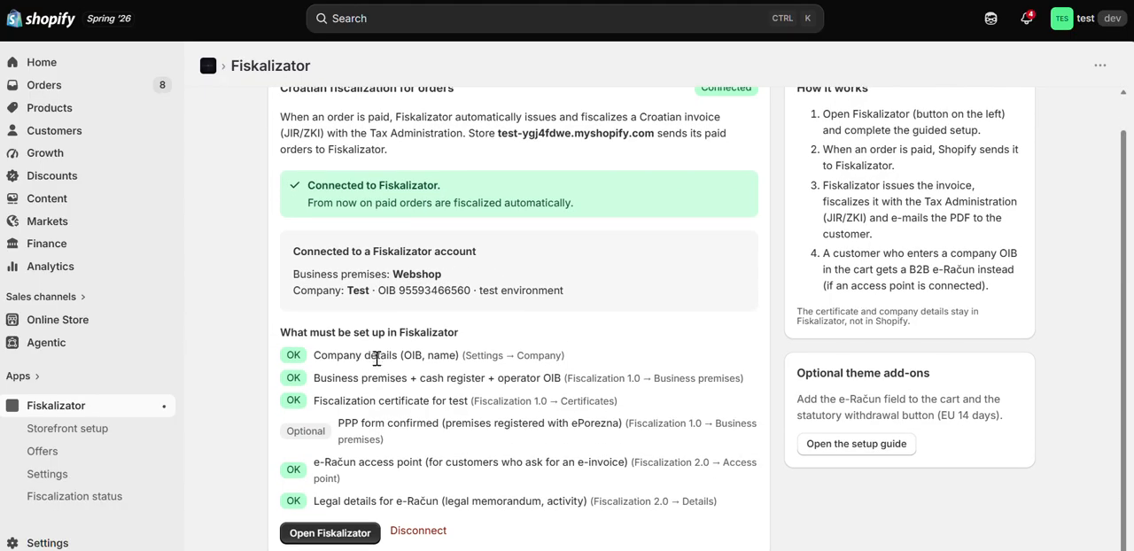
pyautogui.moveTo(387, 355); pyautogui.dragTo(312, 407)
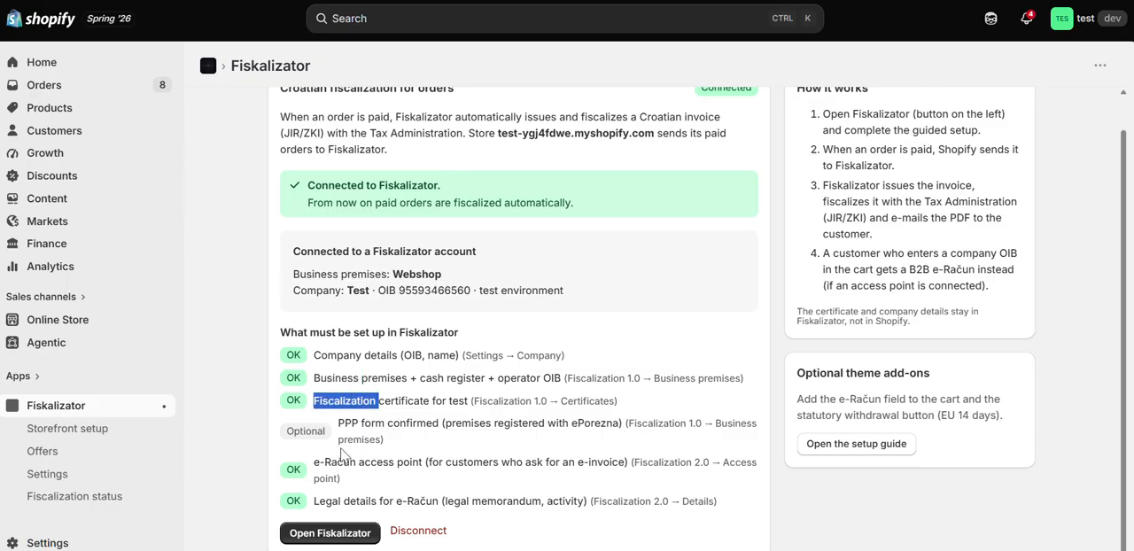
pyautogui.moveTo(410, 422); pyautogui.dragTo(353, 425)
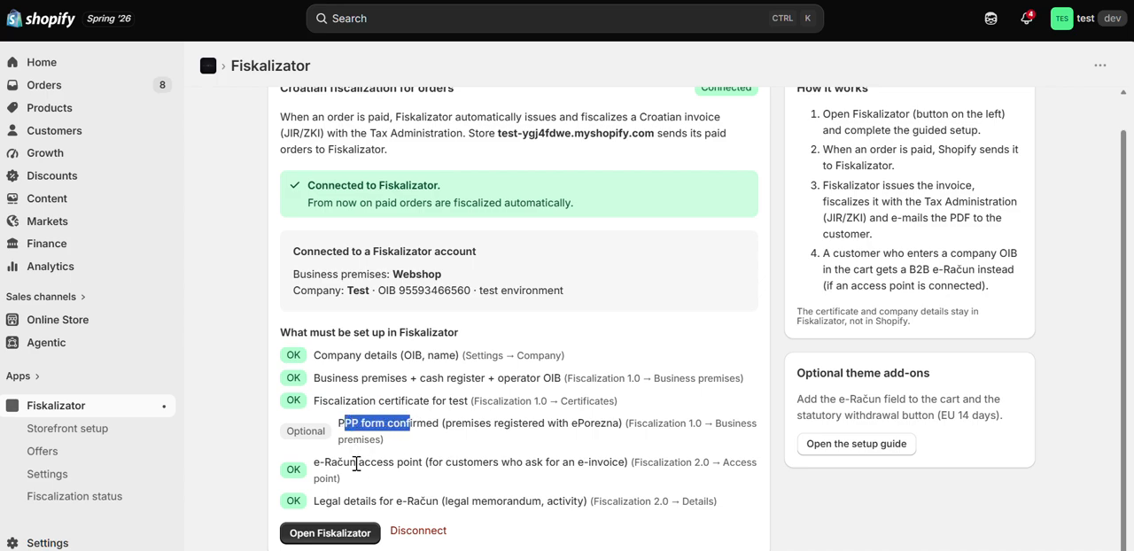
pyautogui.doubleClick(358, 462)
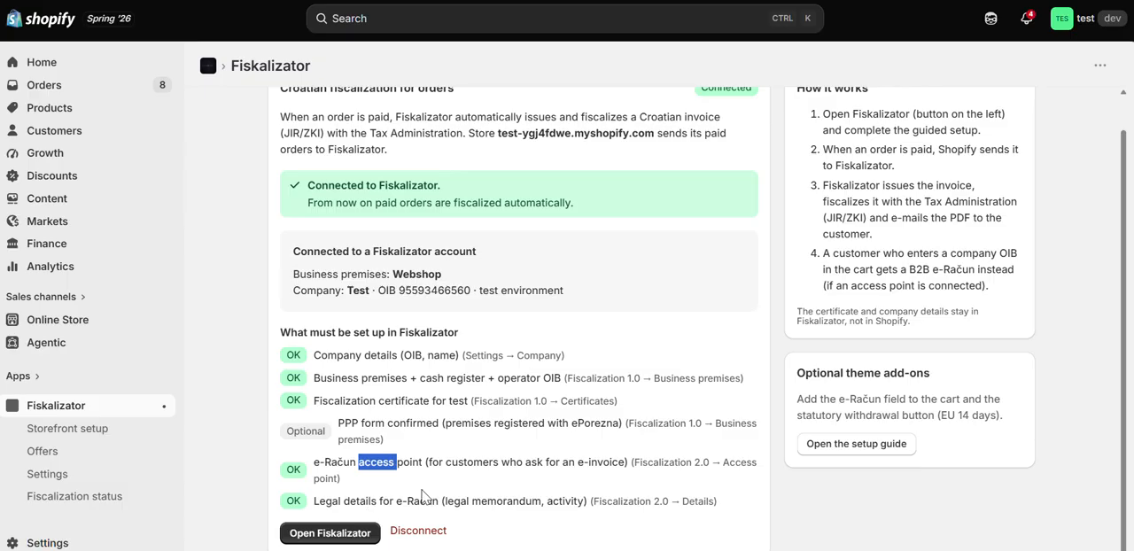
pyautogui.click(508, 418)
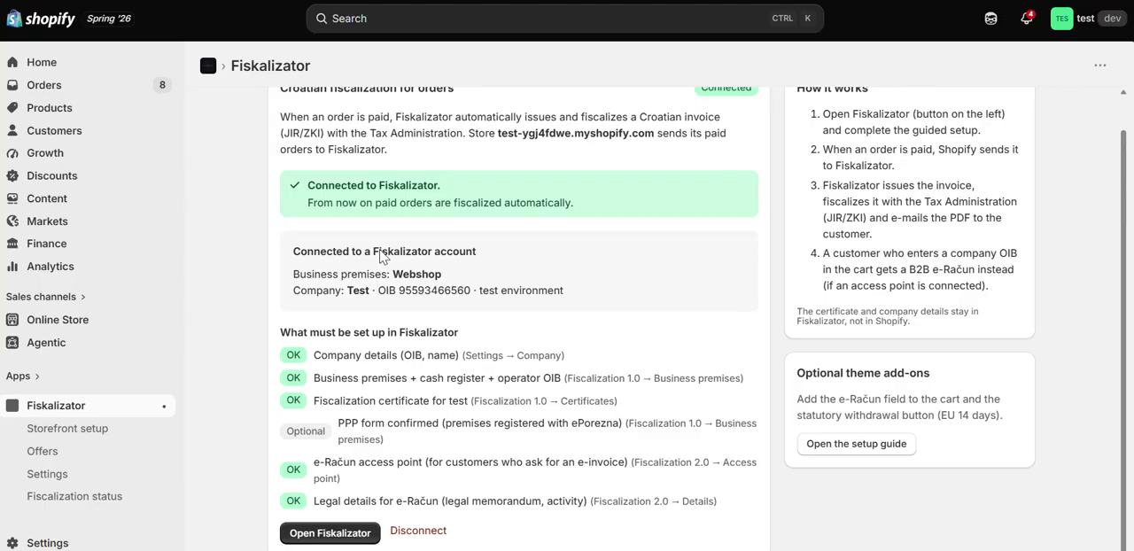
# Step: Create a new Shopify order with the Selling Plans, Special Selling Plans and Sample Selling Plans Ski Wax variants
pyautogui.click(109, 92)
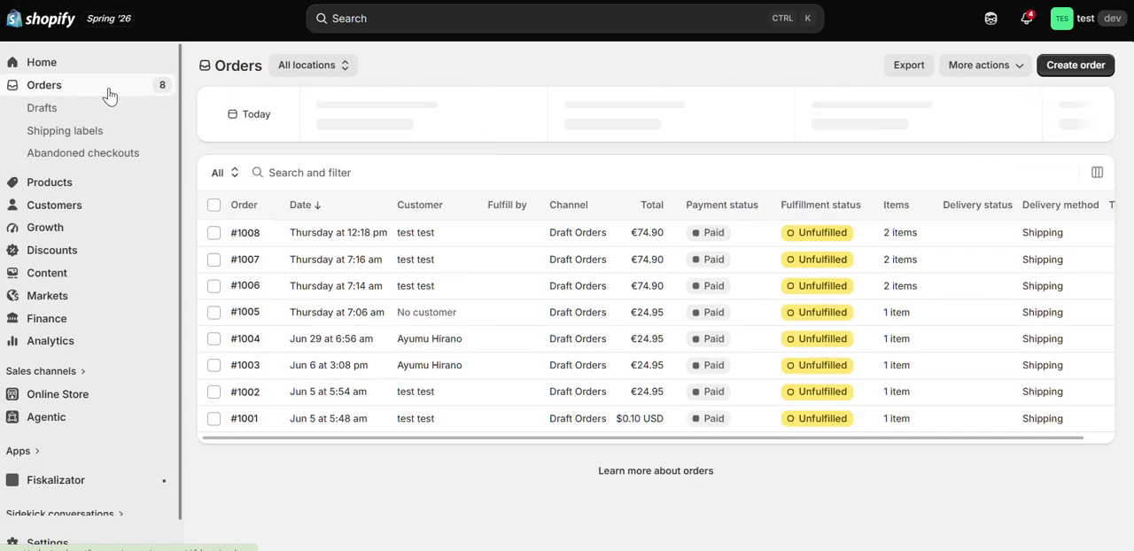
pyautogui.click(1096, 68)
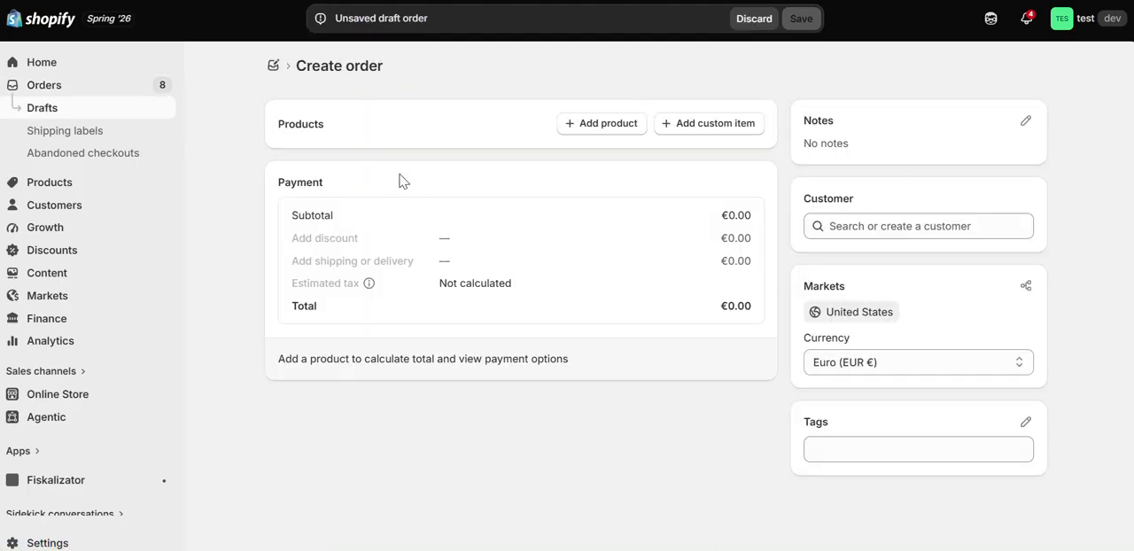
pyautogui.click(583, 125)
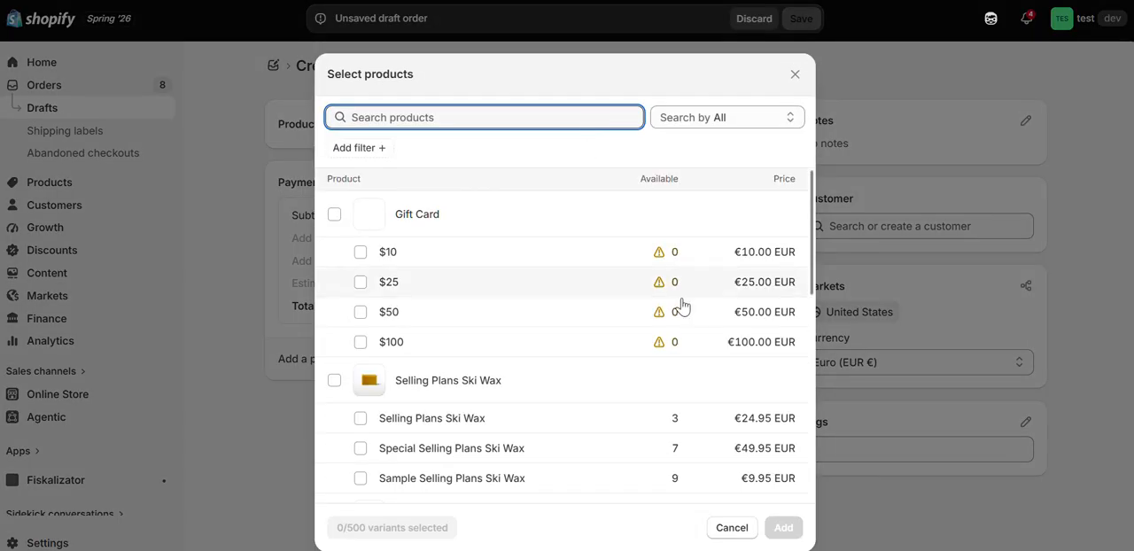
pyautogui.scroll(-3, 452, 345)
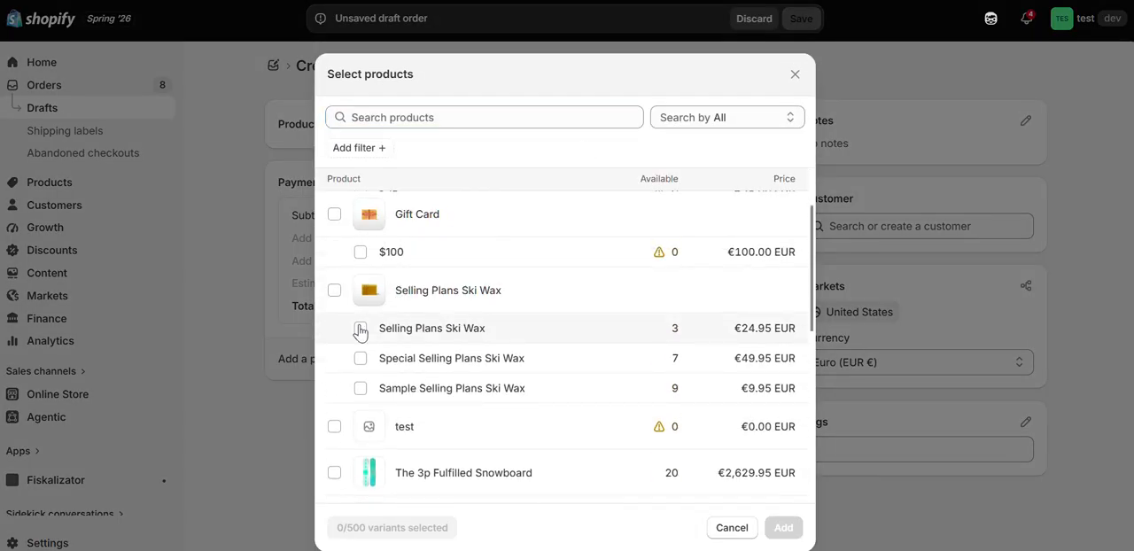
pyautogui.click(361, 328)
pyautogui.click(362, 358)
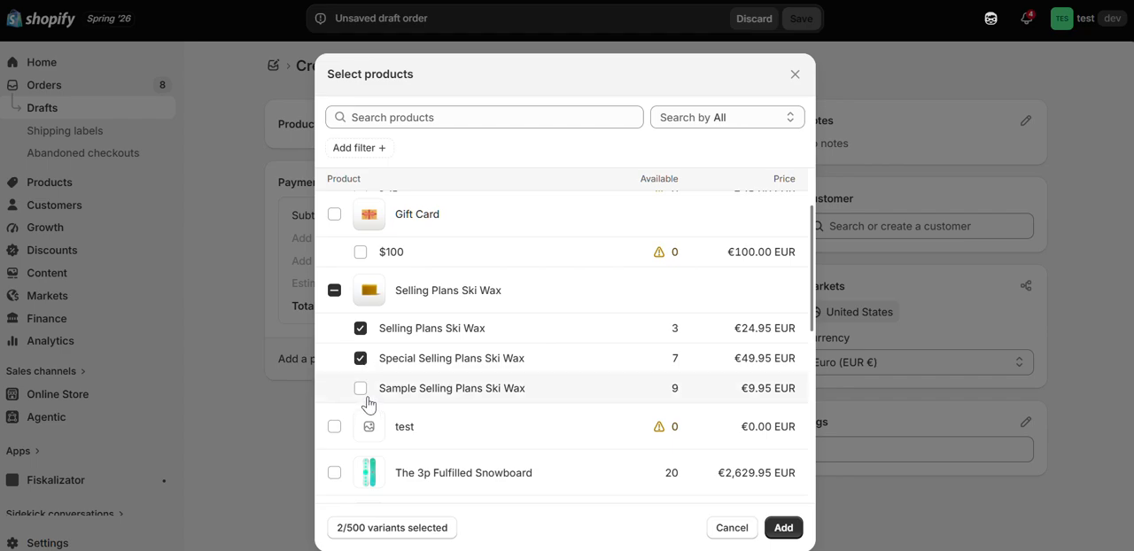
pyautogui.click(361, 390)
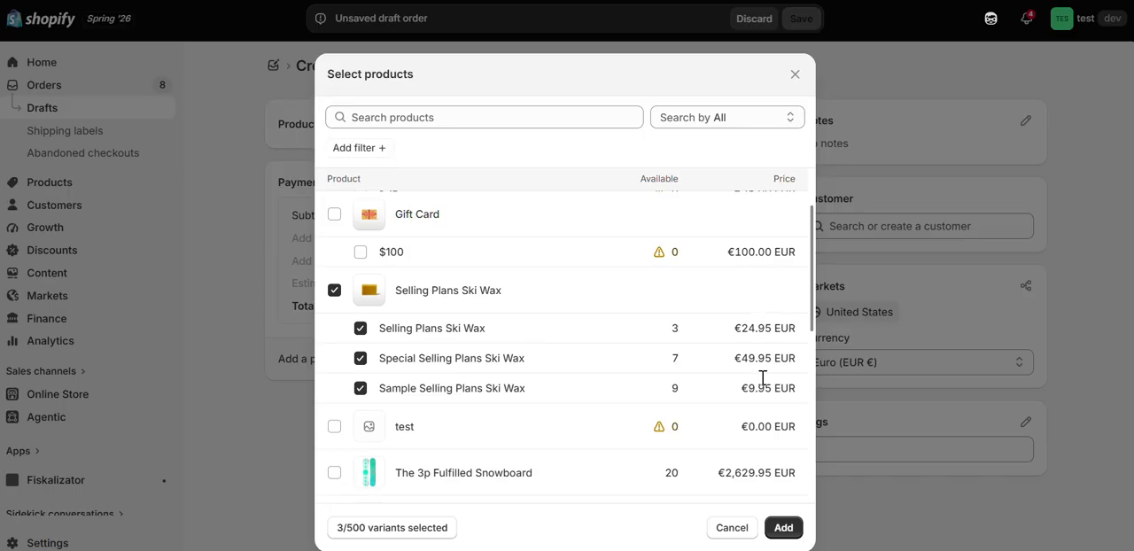
pyautogui.click(786, 530)
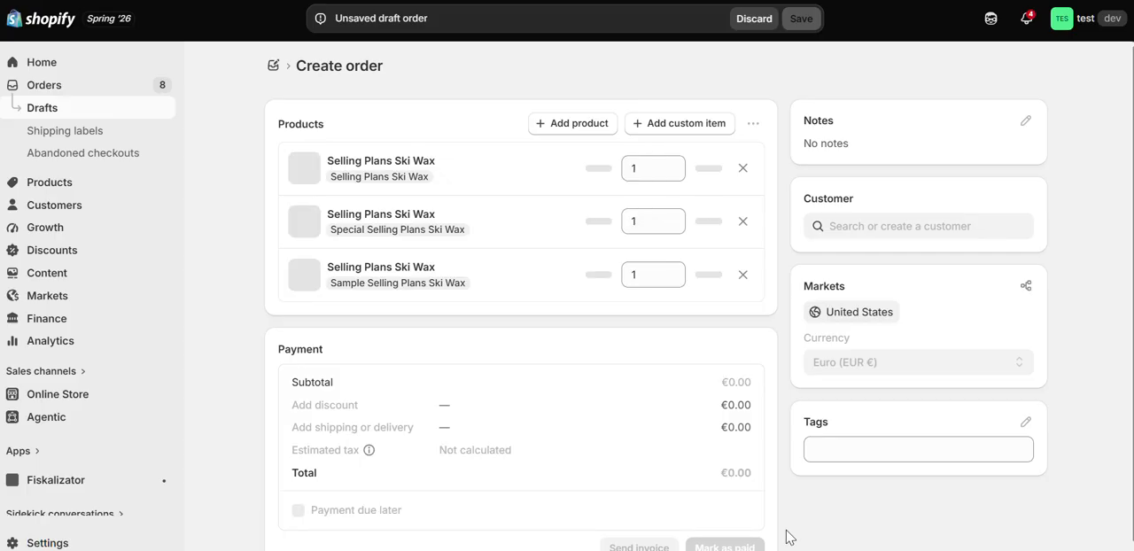
# Step: Assign the existing test customer to the draft order and mark the order as paid
pyautogui.click(909, 227)
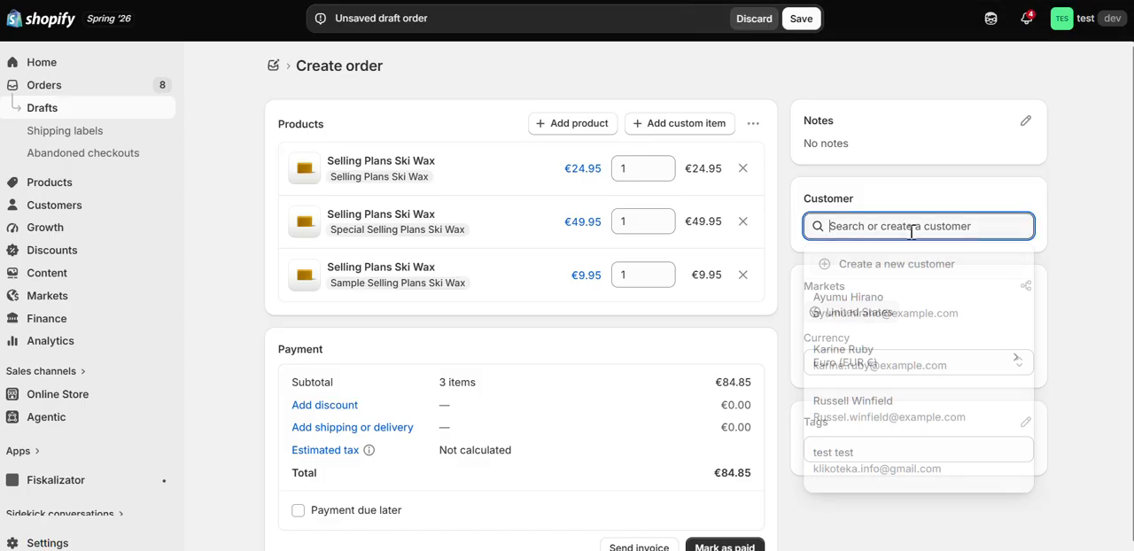
pyautogui.click(904, 462)
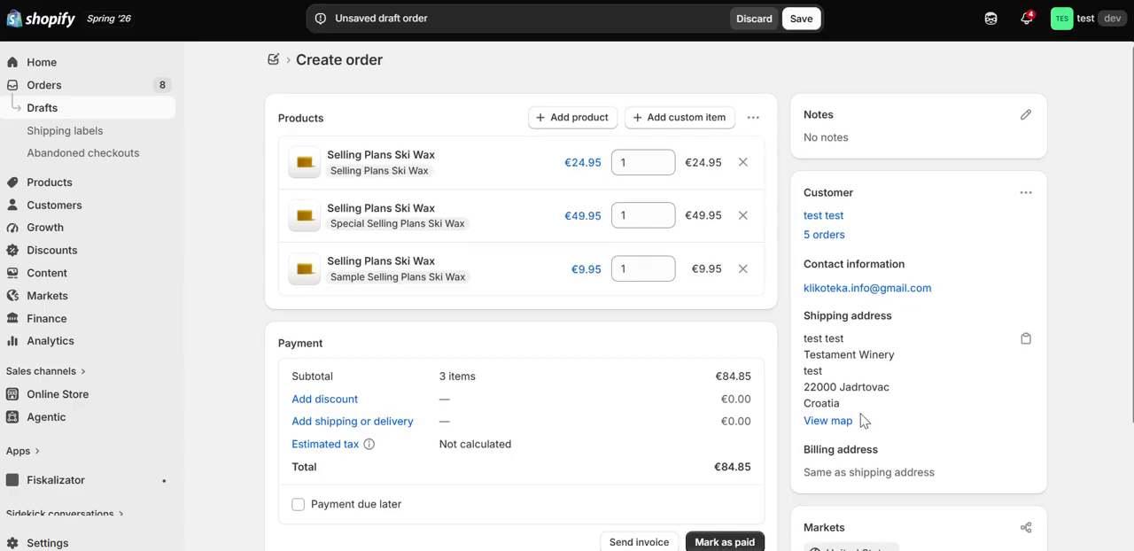
pyautogui.scroll(-2, 861, 422)
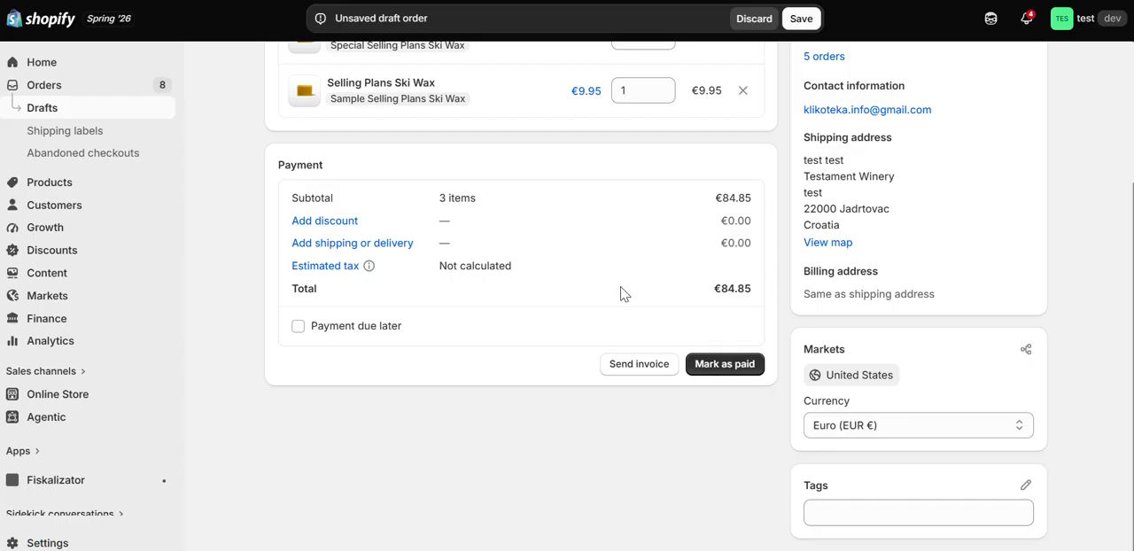
pyautogui.click(711, 371)
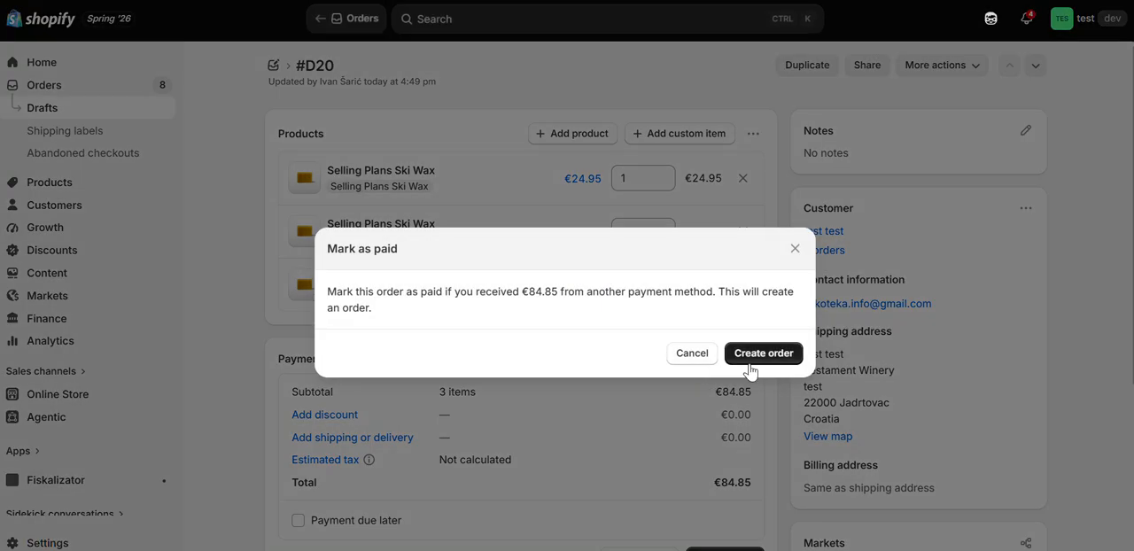
pyautogui.click(751, 371)
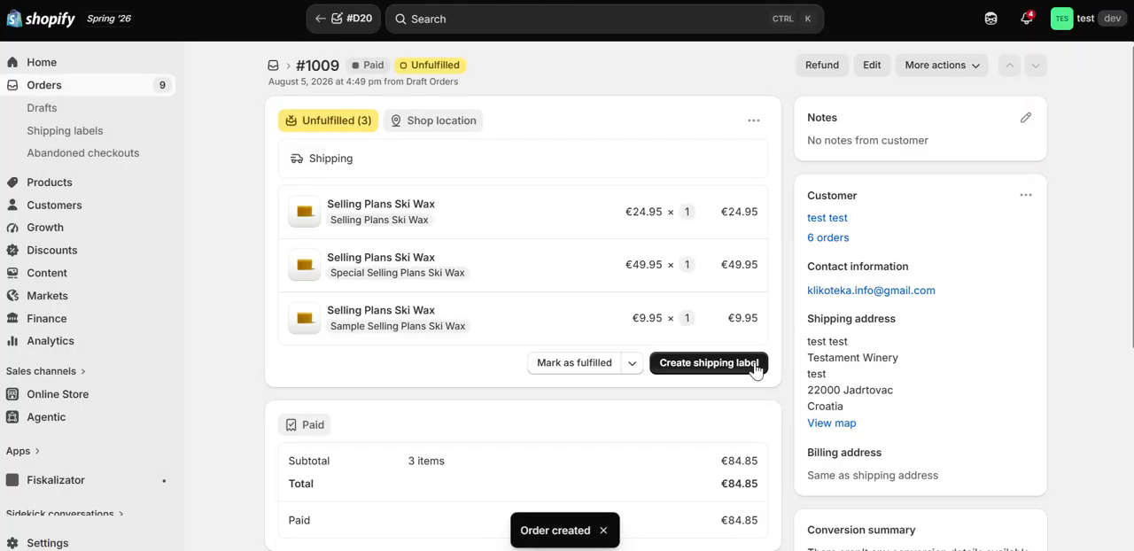
# Step: Open the Fiskalizator app's fiscalization status in Shopify and check the entry for the newest order
pyautogui.scroll(-4, 231, 319)
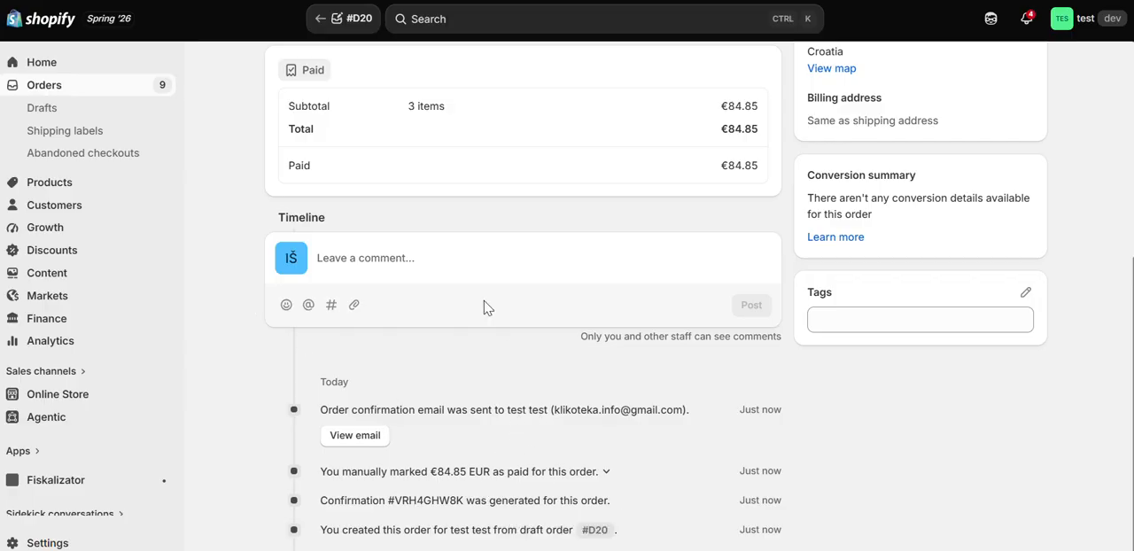
pyautogui.scroll(-1, 94, 420)
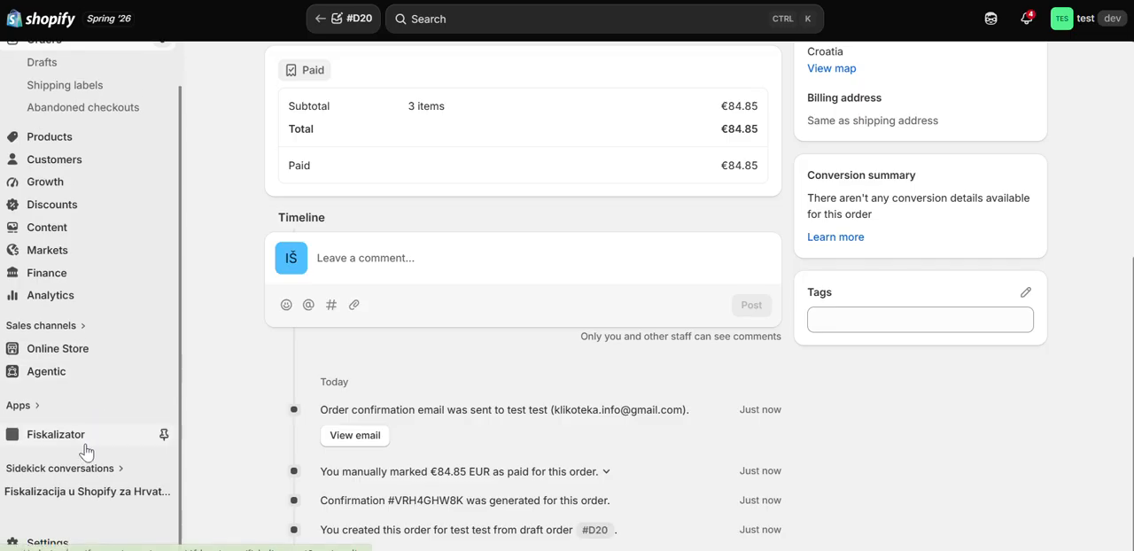
pyautogui.click(85, 444)
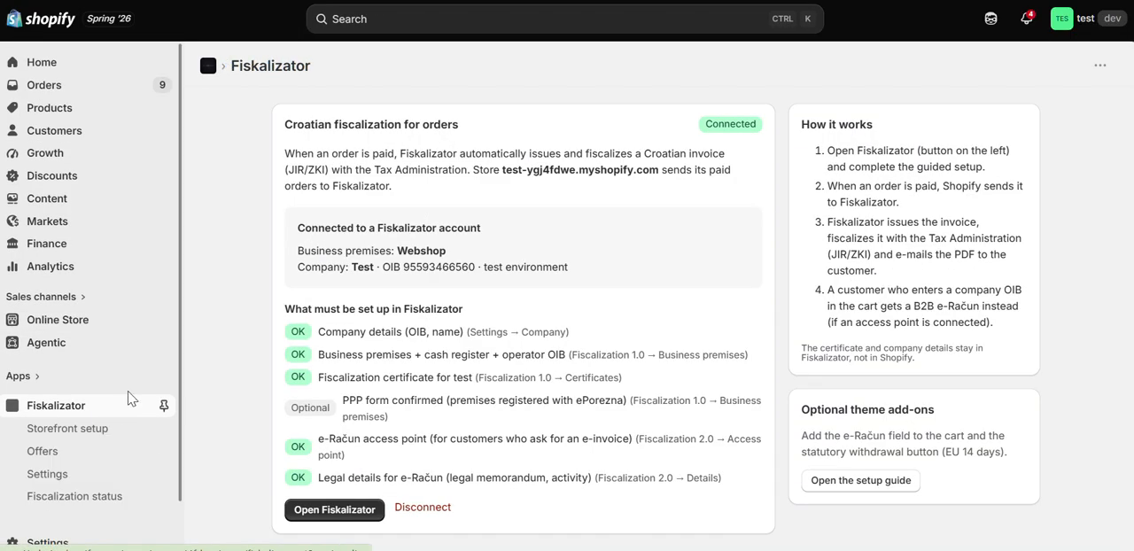
pyautogui.scroll(-2, 124, 408)
pyautogui.click(96, 432)
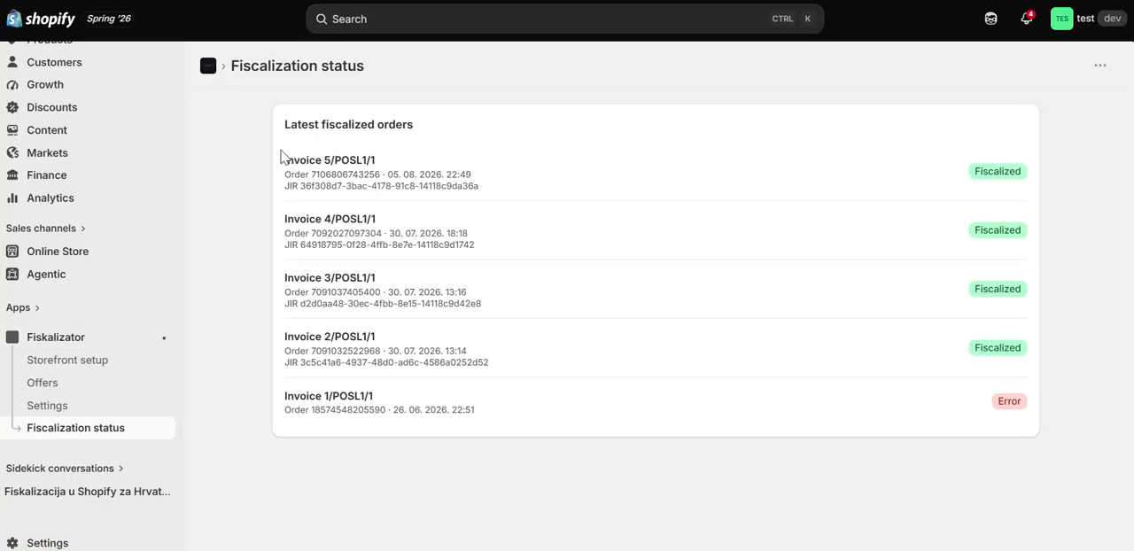
pyautogui.moveTo(283, 155); pyautogui.dragTo(981, 186)
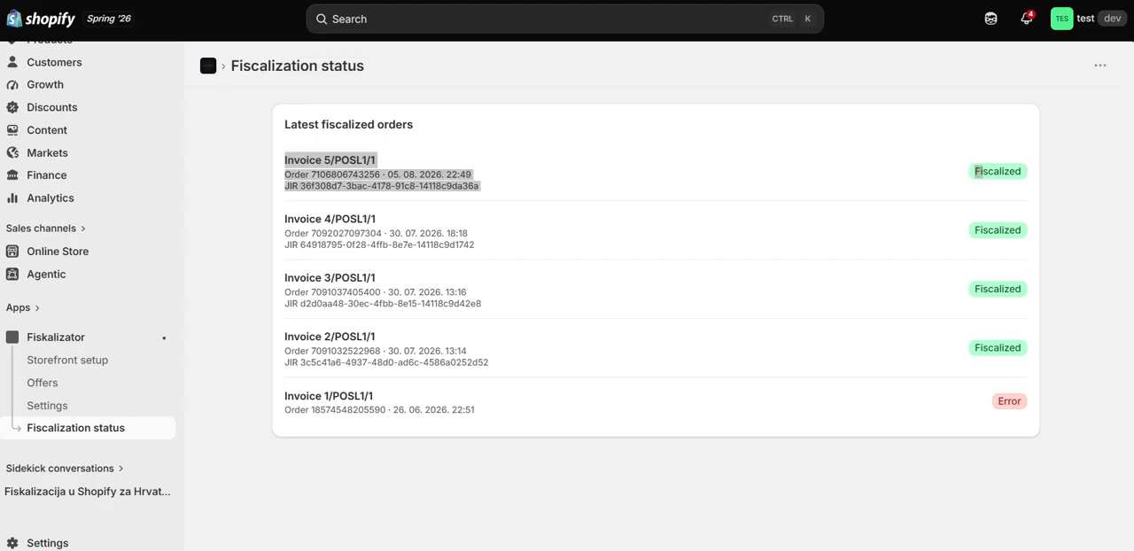
# Step: Switch to the Fiskalizator web app and open invoice 5/POSL1/1 from the outgoing invoices
pyautogui.click(682, 0)
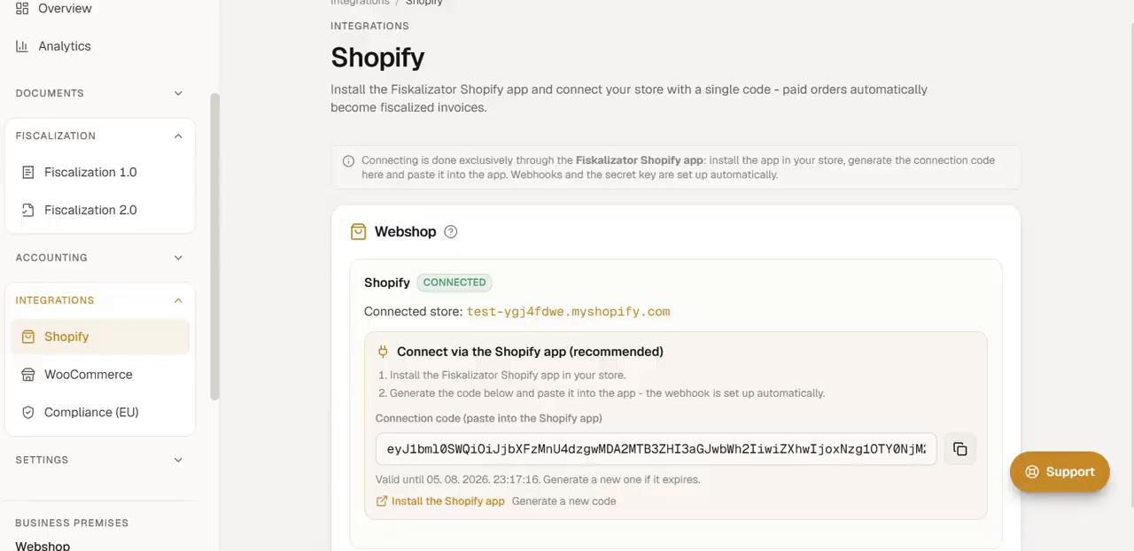
pyautogui.scroll(3, 89, 190)
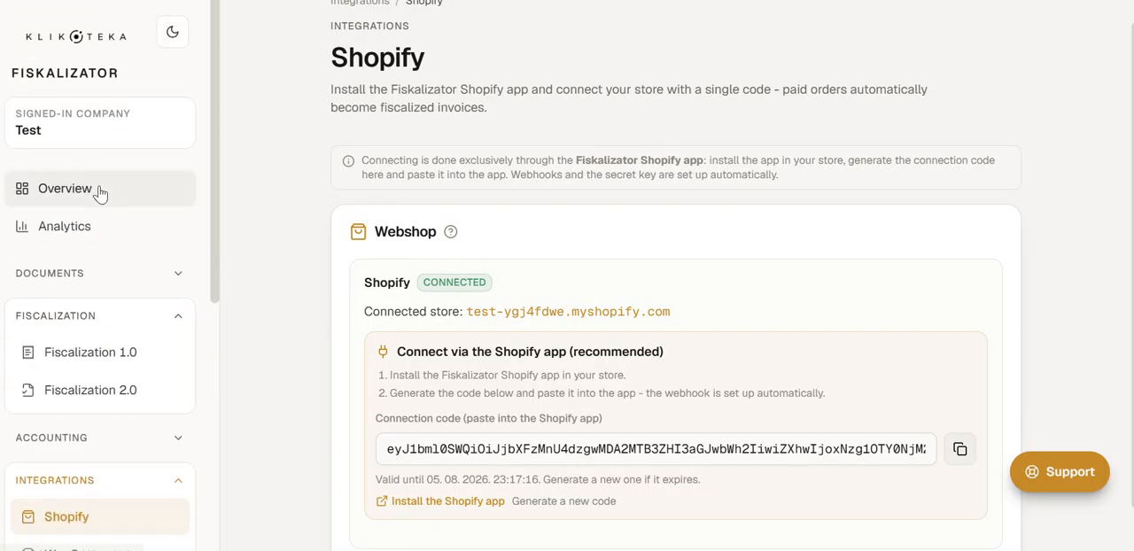
pyautogui.click(100, 190)
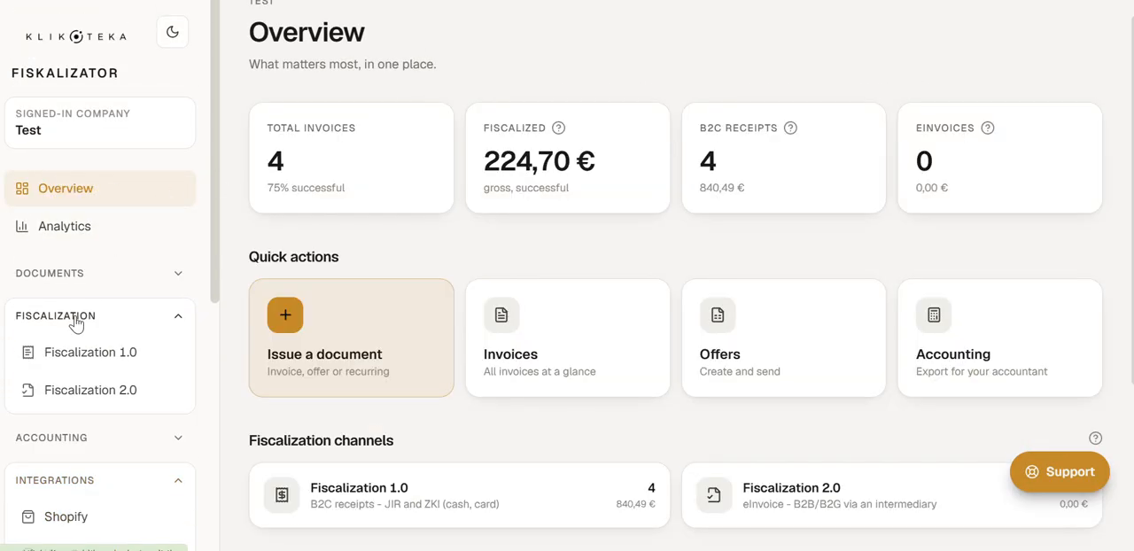
pyautogui.click(112, 277)
pyautogui.click(109, 319)
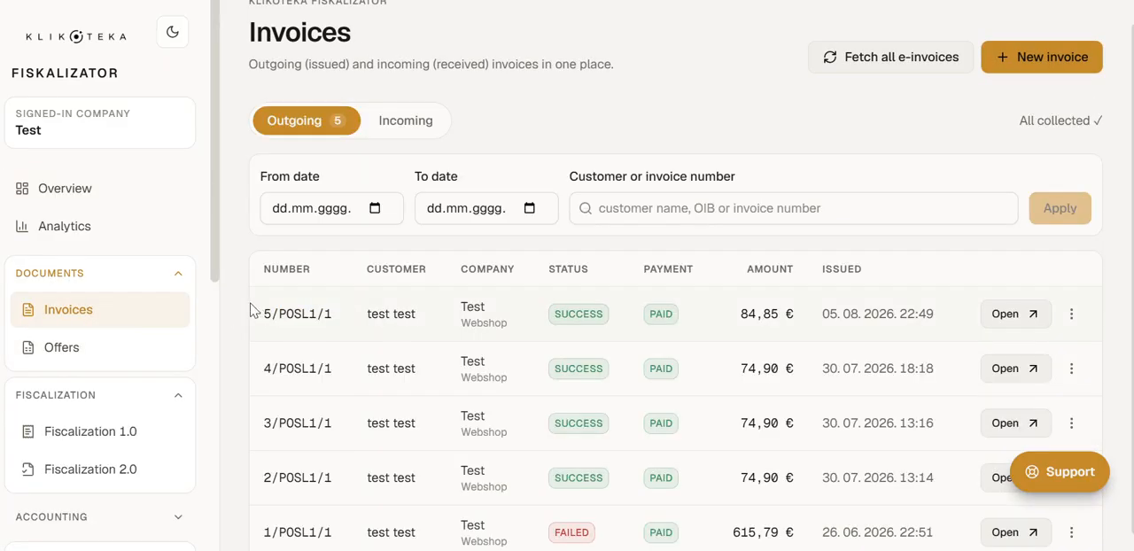
pyautogui.moveTo(260, 309); pyautogui.dragTo(939, 323)
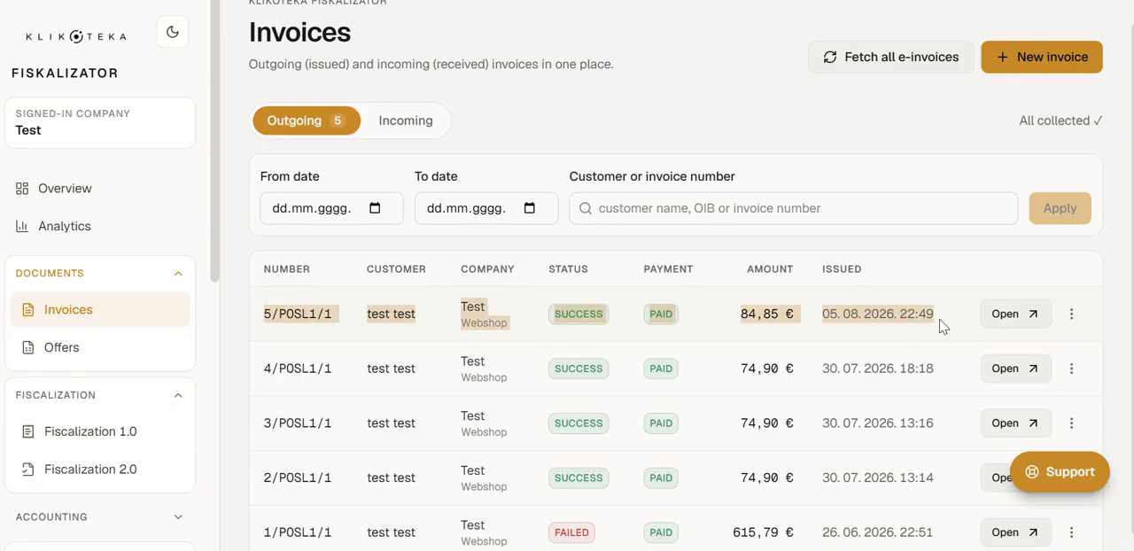
pyautogui.click(1016, 314)
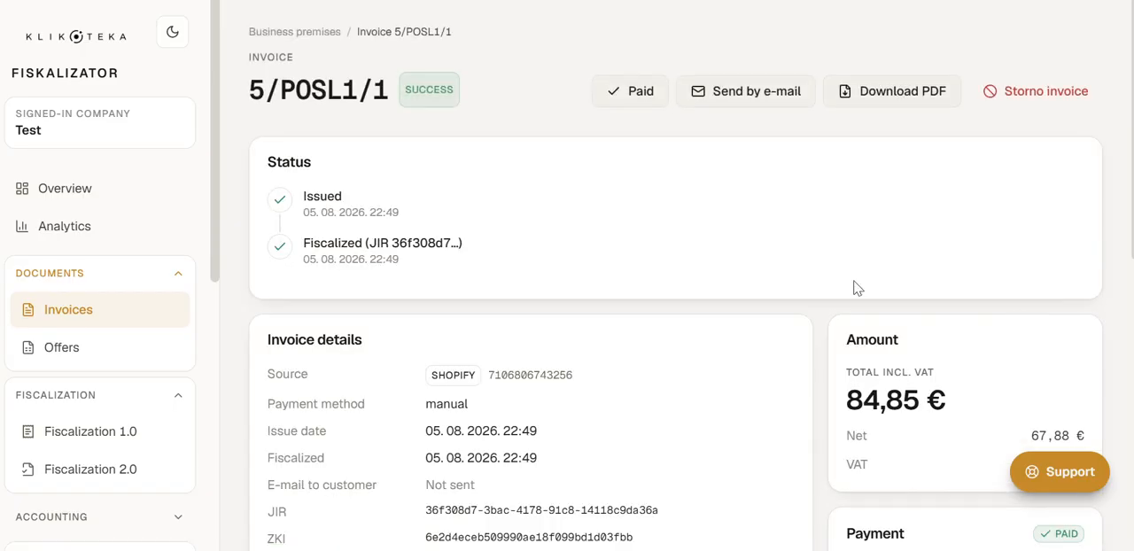
# Step: Review the invoice's issue and fiscalization status, its details and its line items
pyautogui.scroll(-1, 394, 230)
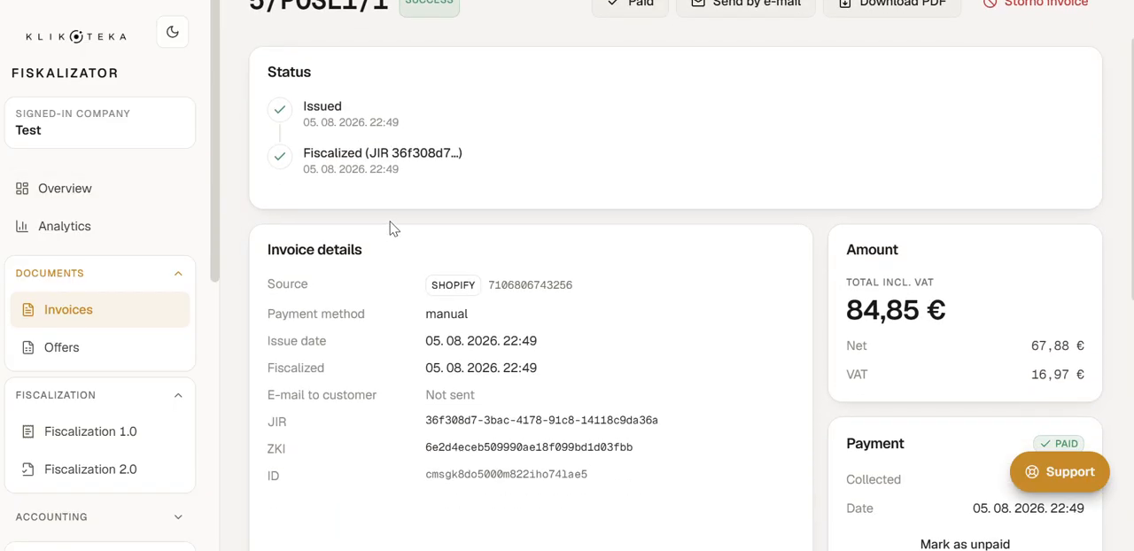
pyautogui.moveTo(408, 172); pyautogui.dragTo(330, 156)
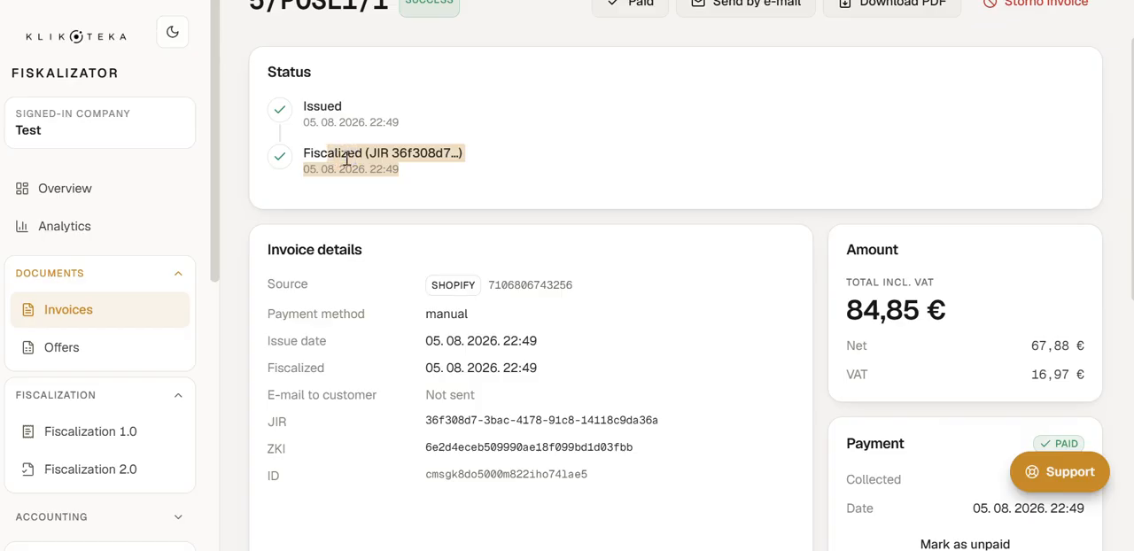
pyautogui.click(411, 171)
pyautogui.scroll(-6, 410, 171)
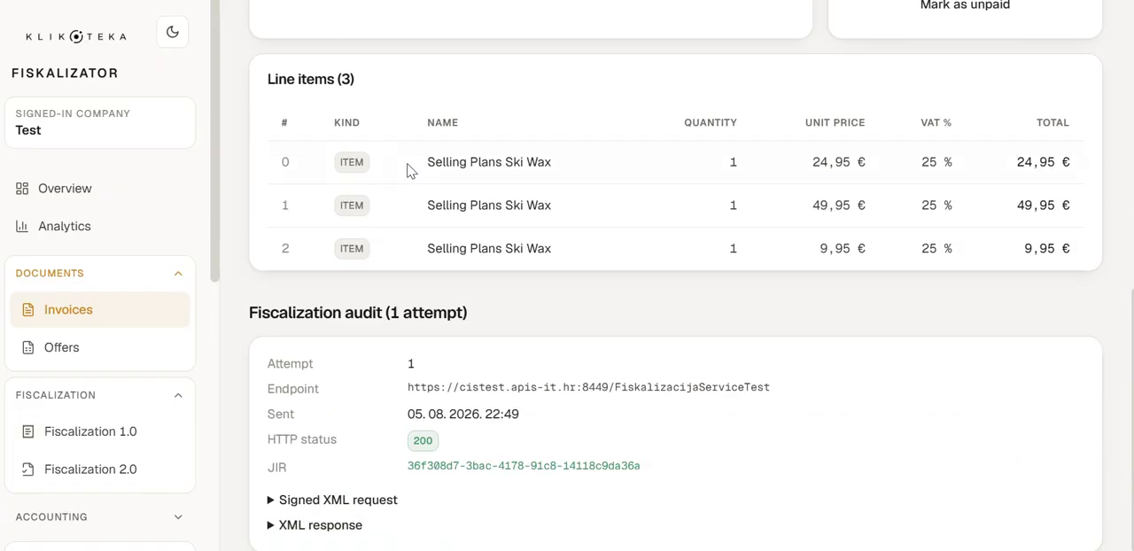
# Step: Inspect the invoice's fiscalization audit and expand the signed XML request
pyautogui.scroll(-1, 443, 508)
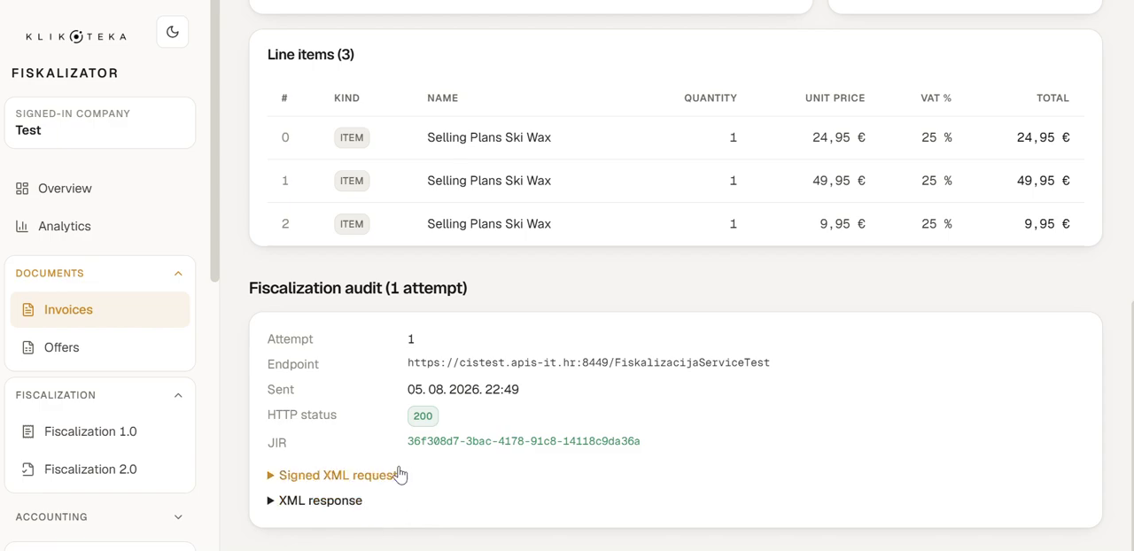
pyautogui.click(383, 478)
pyautogui.scroll(-3, 384, 492)
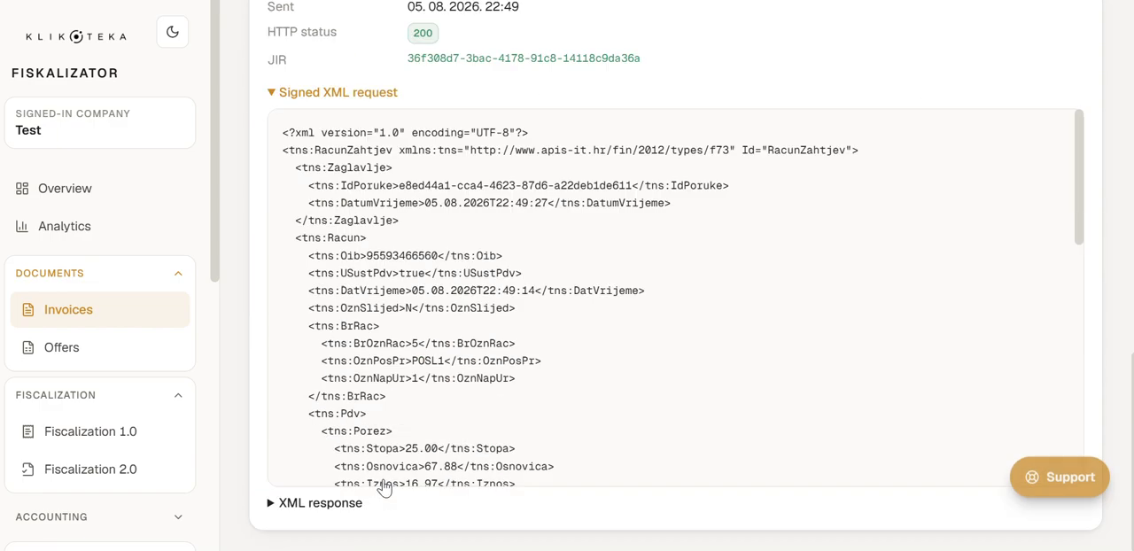
pyautogui.scroll(3, 482, 300)
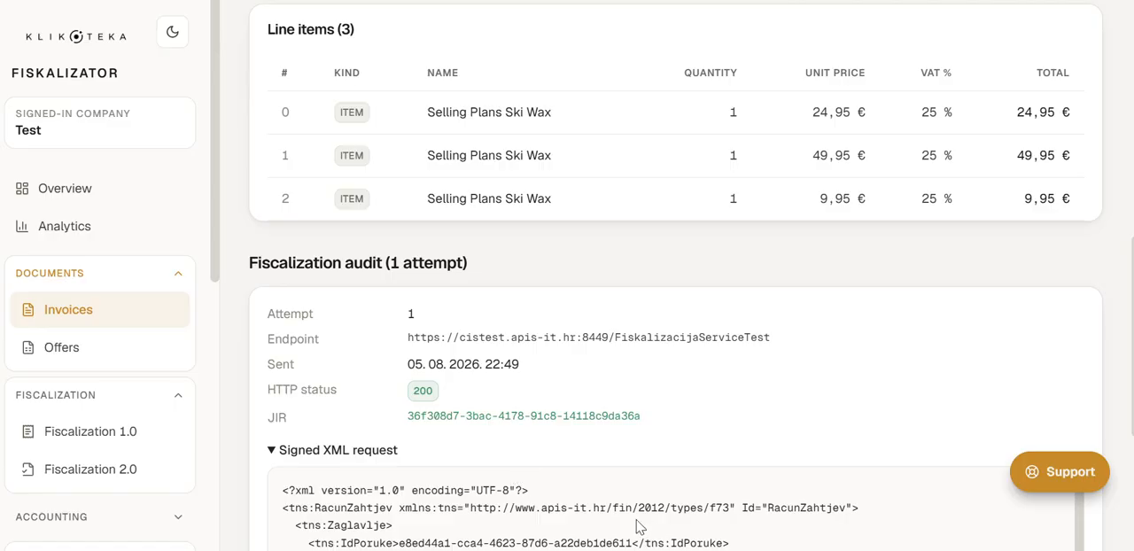
pyautogui.scroll(-1, 668, 481)
pyautogui.scroll(2, 612, 443)
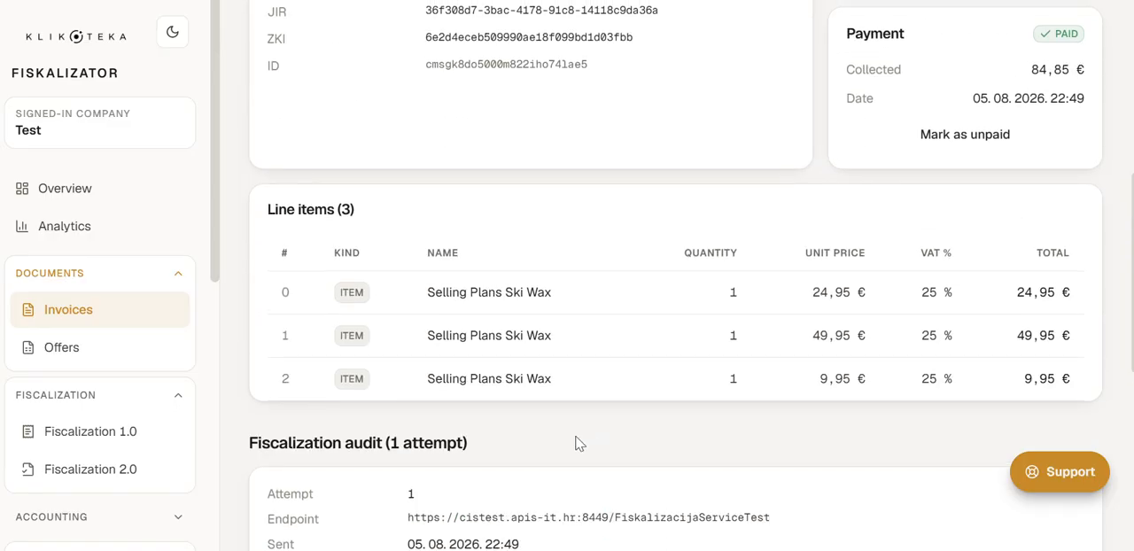
# Step: Download the invoice as a PDF and check its JIR and ZKI codes and the verification QR code
pyautogui.scroll(5, 647, 430)
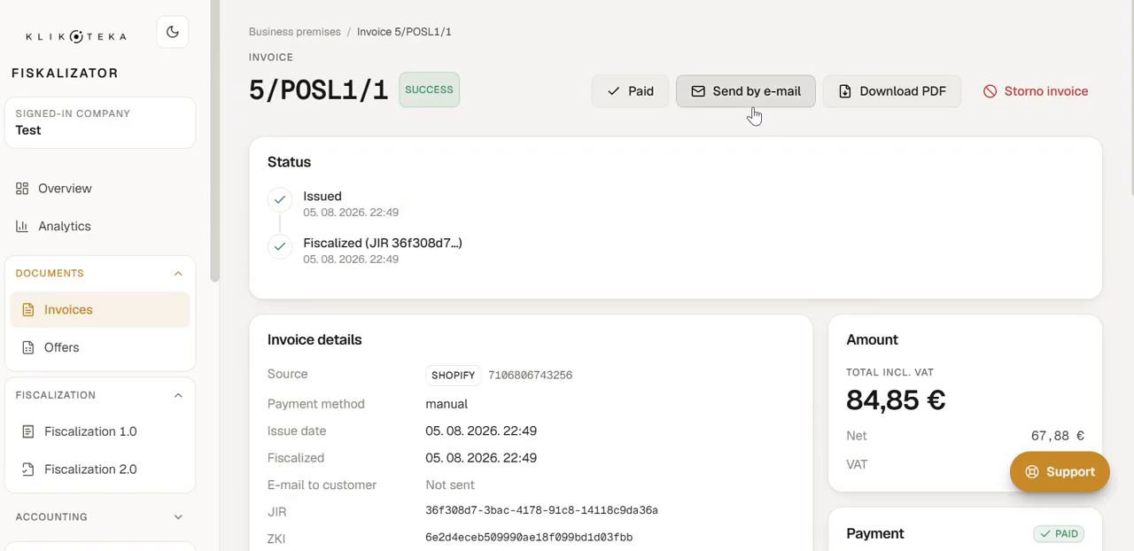
pyautogui.click(882, 90)
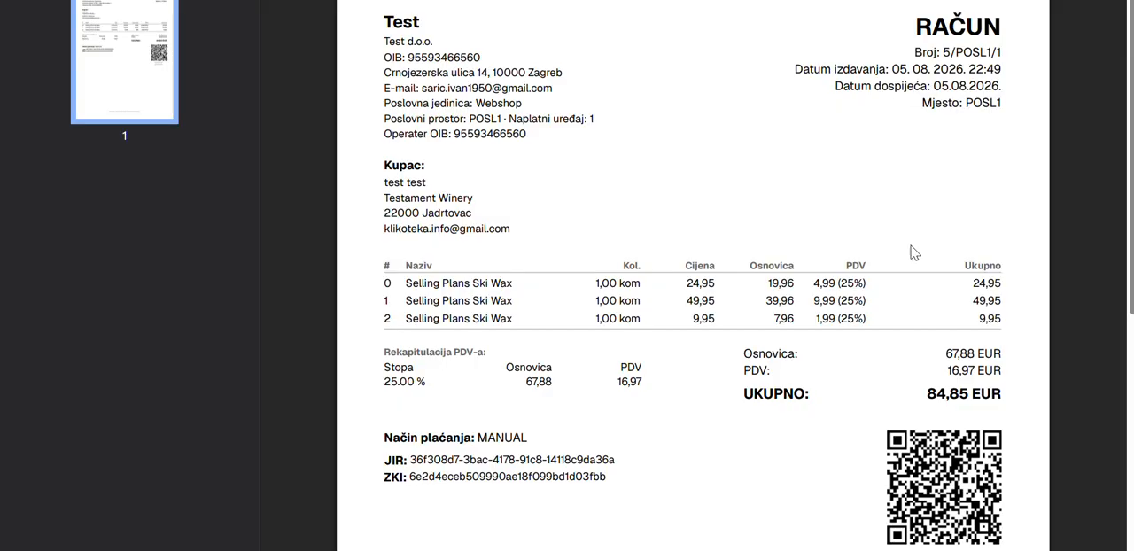
pyautogui.scroll(-2, 889, 296)
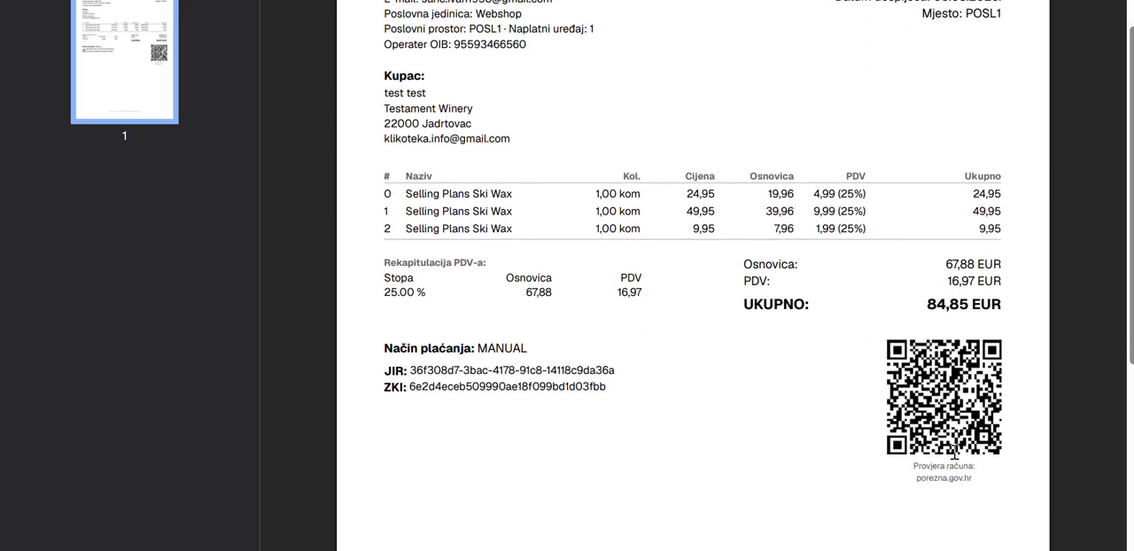
pyautogui.moveTo(980, 480); pyautogui.dragTo(918, 383)
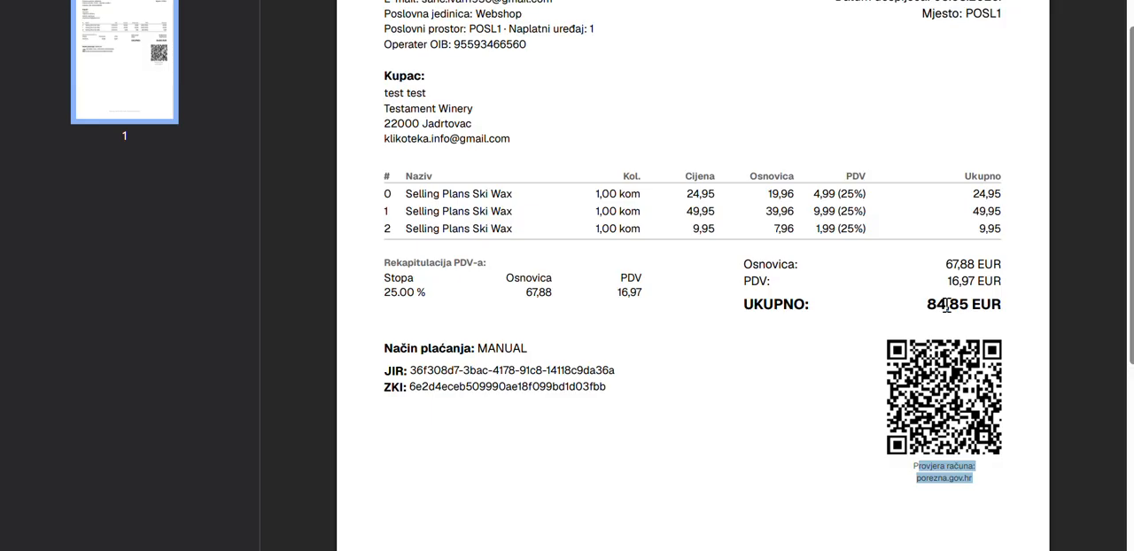
pyautogui.moveTo(613, 386); pyautogui.dragTo(479, 378)
pyautogui.click(580, 416)
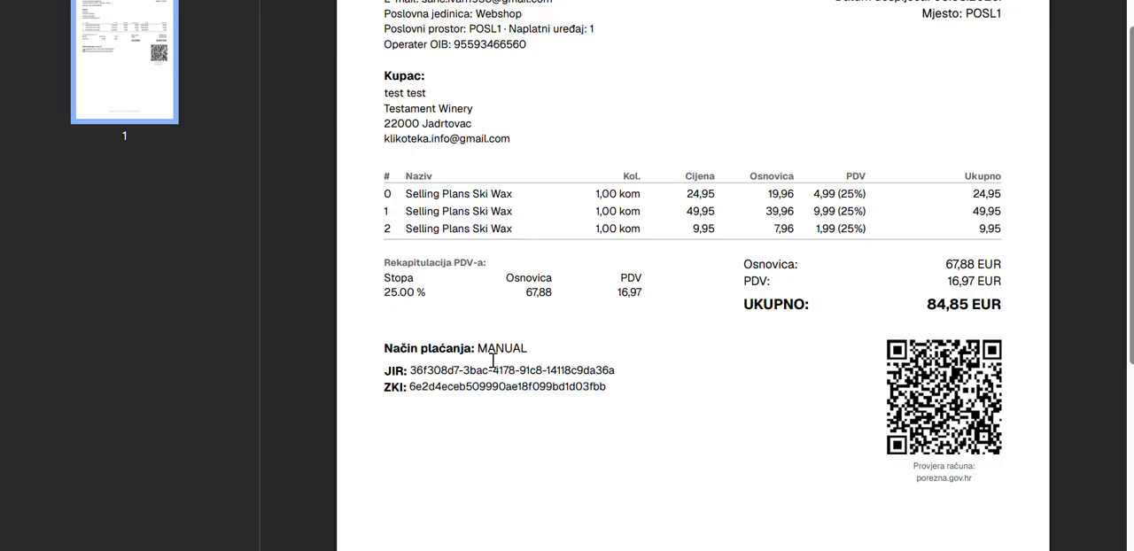
# Step: Check the seller's details and the customer (Kupac) block on the PDF invoice
pyautogui.scroll(2, 655, 321)
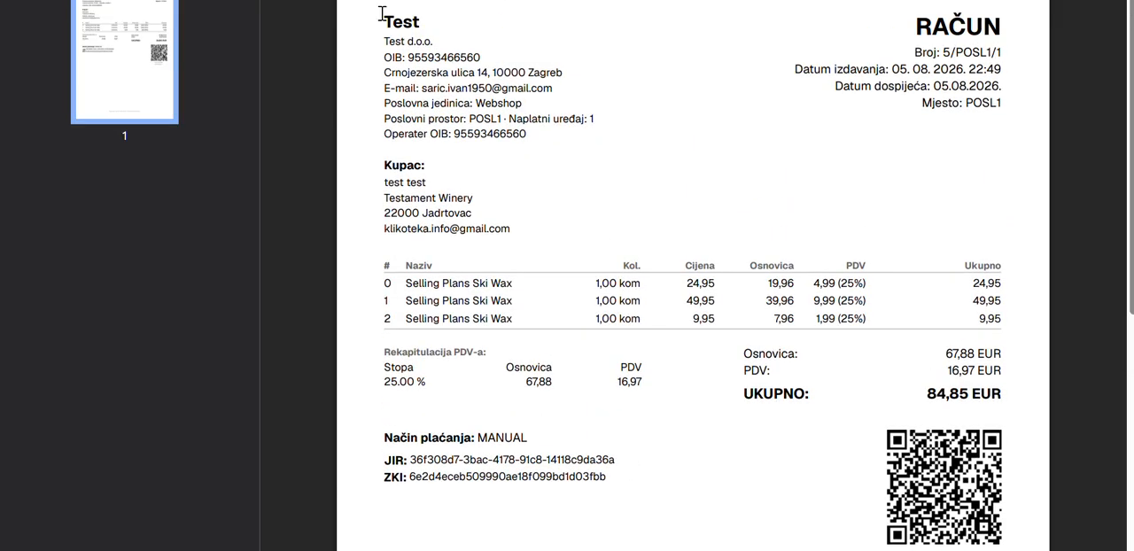
pyautogui.moveTo(387, 17); pyautogui.dragTo(554, 124)
pyautogui.click(603, 179)
pyautogui.moveTo(376, 162); pyautogui.dragTo(574, 240)
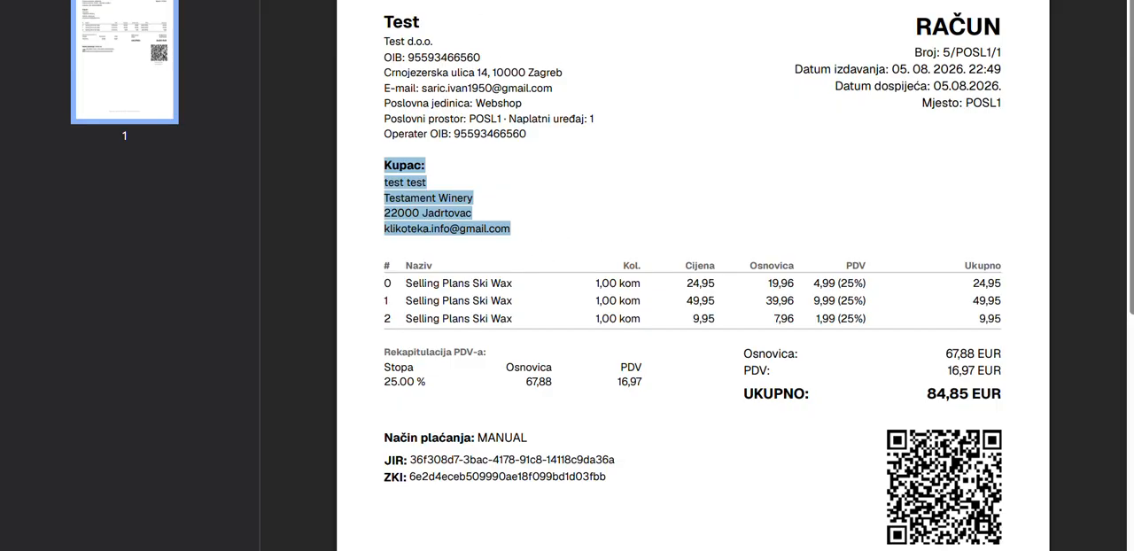
# Step: Return to the latest fiscalized orders in Shopify and open the Fiskalizator app's Offers page
pyautogui.hotkey('ctrl', 'shift', 'Tab')
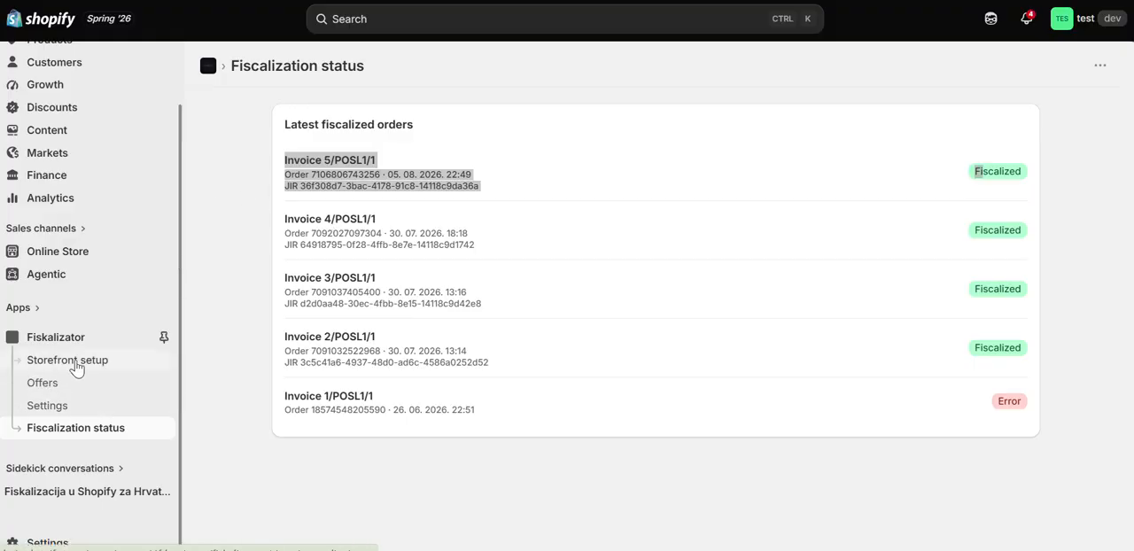
pyautogui.tripleClick(478, 109)
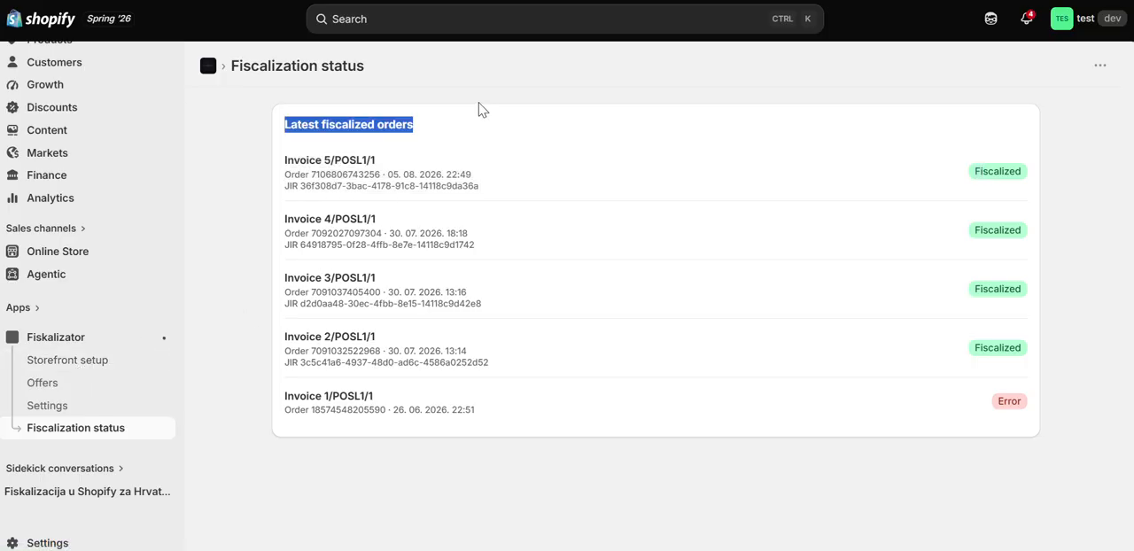
pyautogui.click(494, 85)
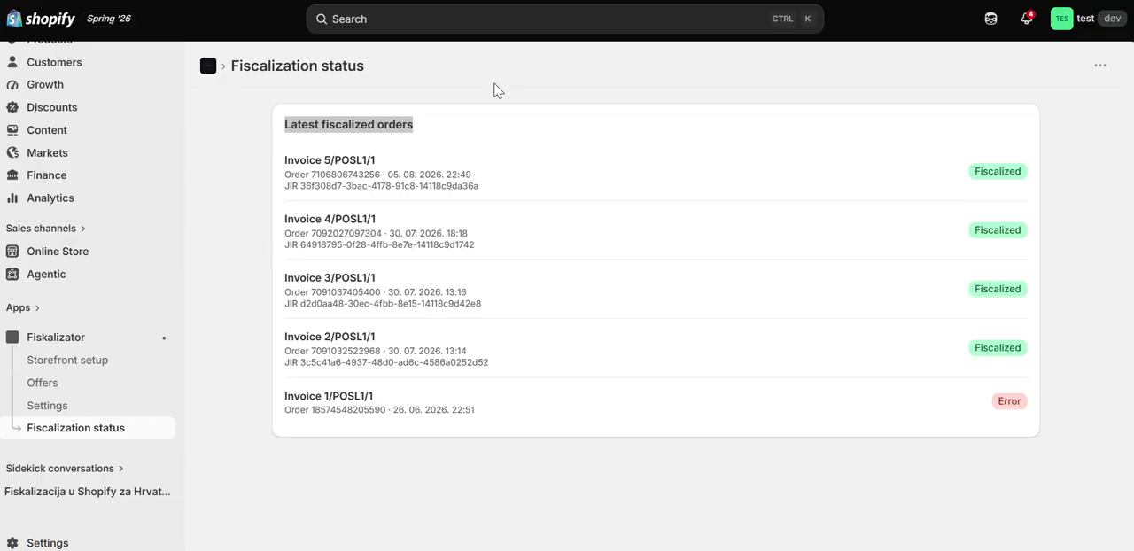
pyautogui.click(42, 382)
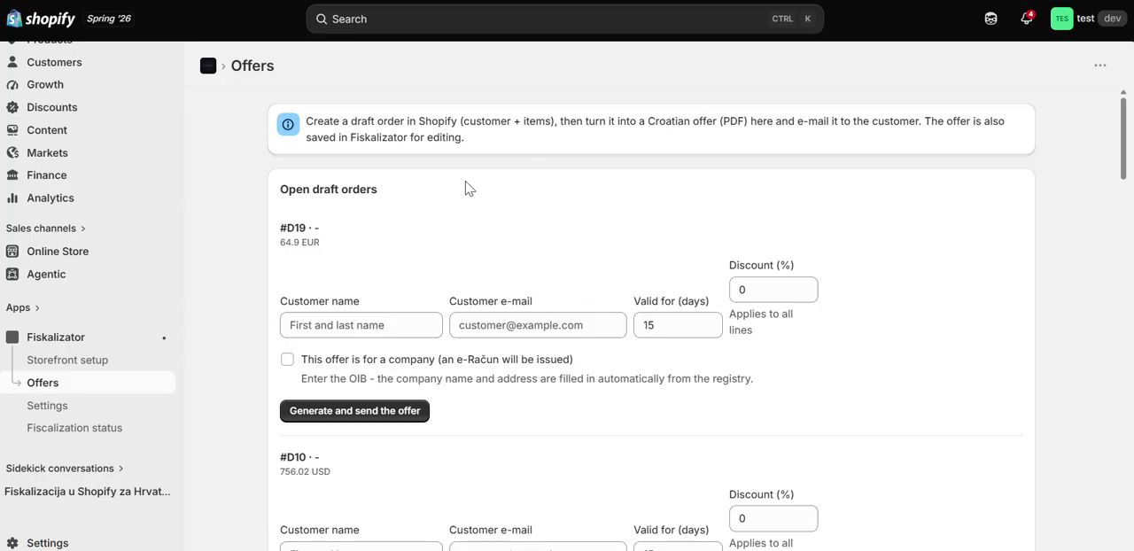
# Step: Open draft order #D19 from the order drafts to review its products, discount and customer details
pyautogui.scroll(3, 98, 142)
pyautogui.click(46, 85)
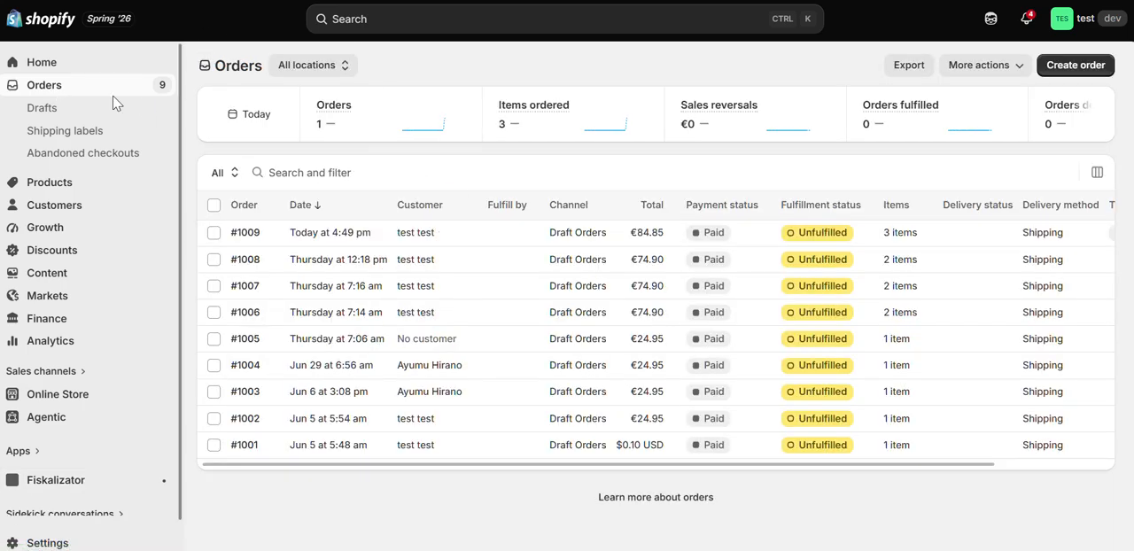
pyautogui.click(112, 107)
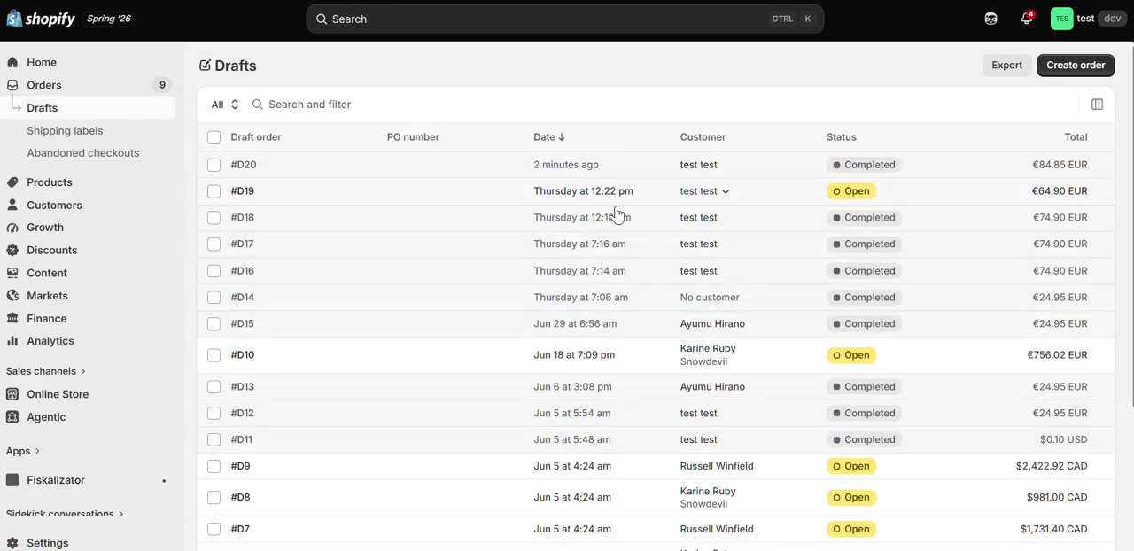
pyautogui.moveTo(278, 194); pyautogui.dragTo(218, 193)
pyautogui.click(272, 192)
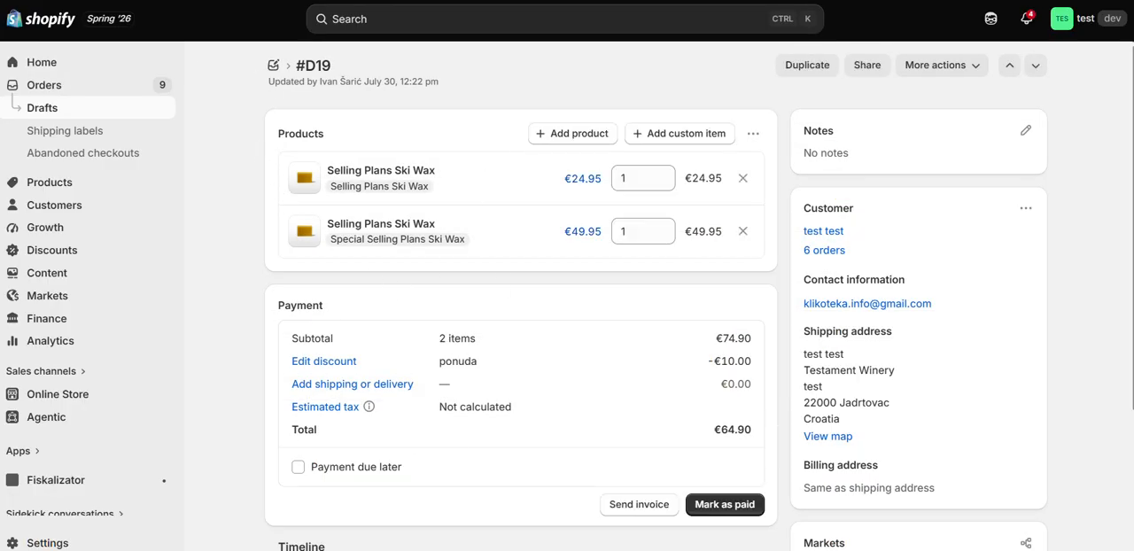
# Step: Leave draft order #D19 and return to the Offers page of the Fiskalizator app
pyautogui.hotkey('alt', 'Left')
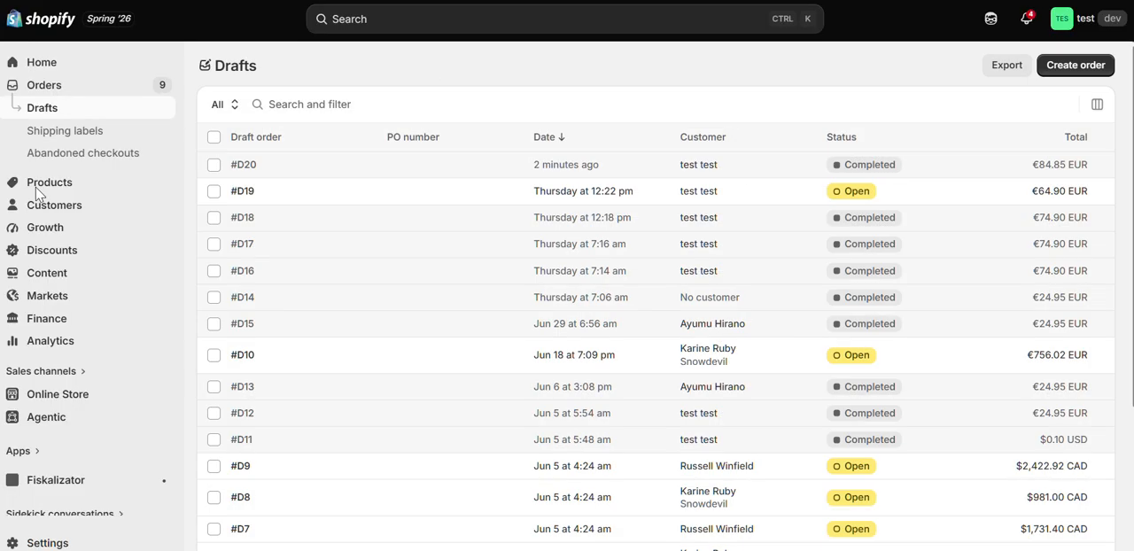
pyautogui.click(81, 490)
pyautogui.scroll(-1, 104, 431)
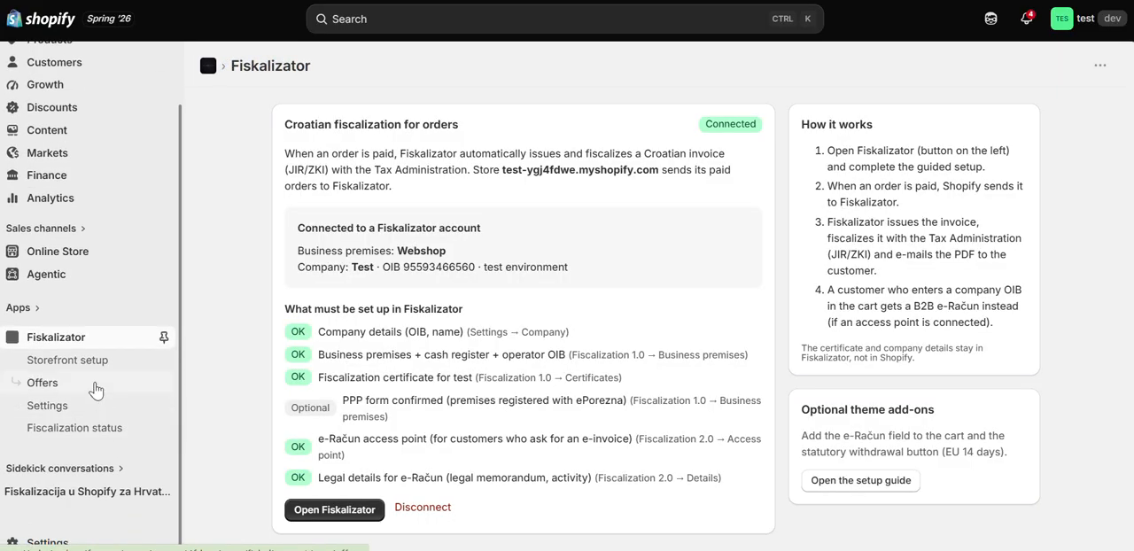
pyautogui.click(95, 390)
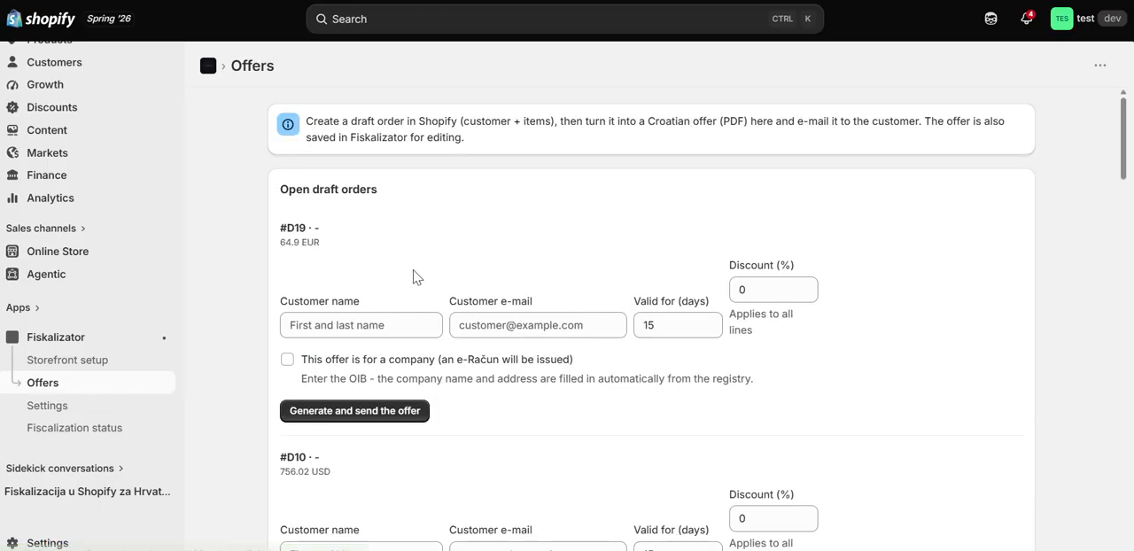
# Step: Set the discount on the offer for draft order #D19 to 17%
pyautogui.scroll(-2, 401, 236)
pyautogui.click(401, 237)
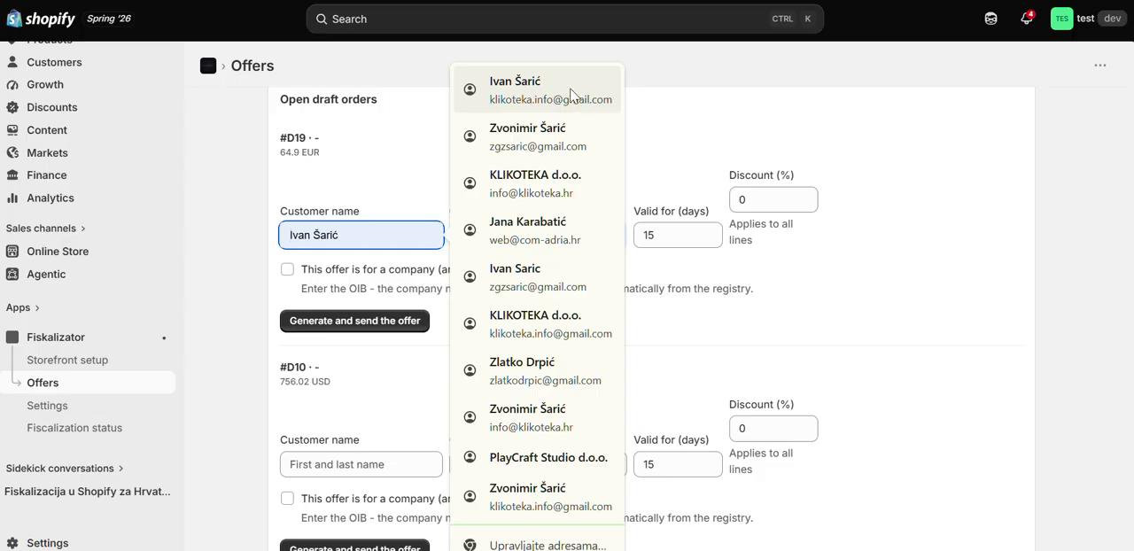
pyautogui.click(823, 219)
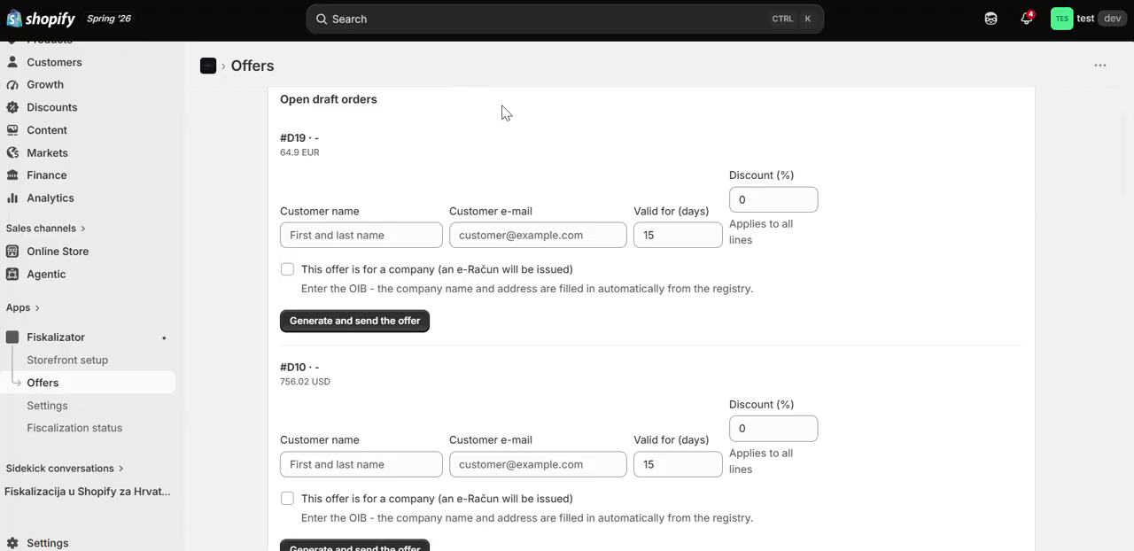
pyautogui.click(787, 197)
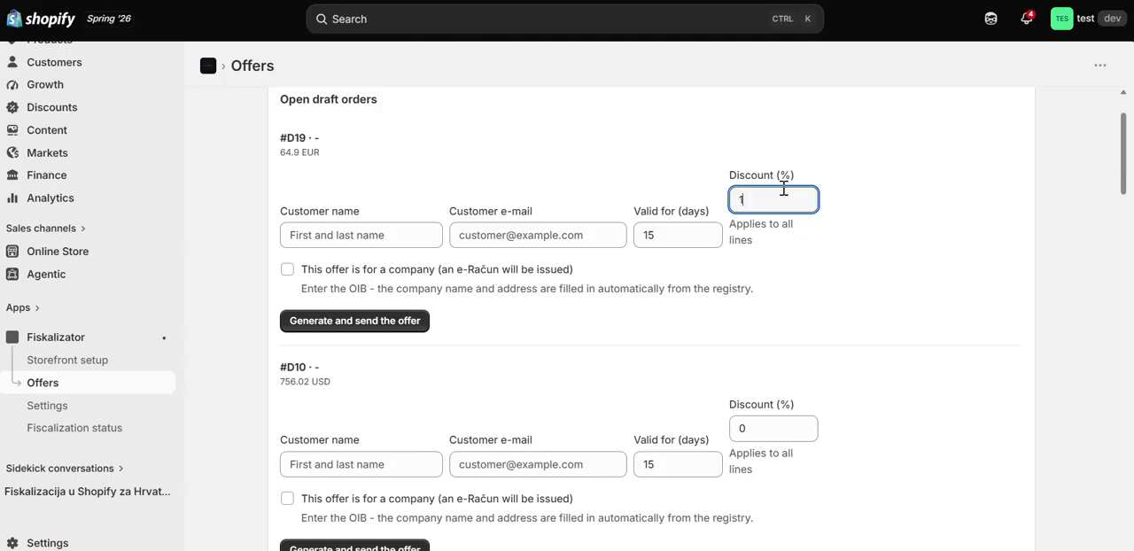
pyautogui.click(956, 184)
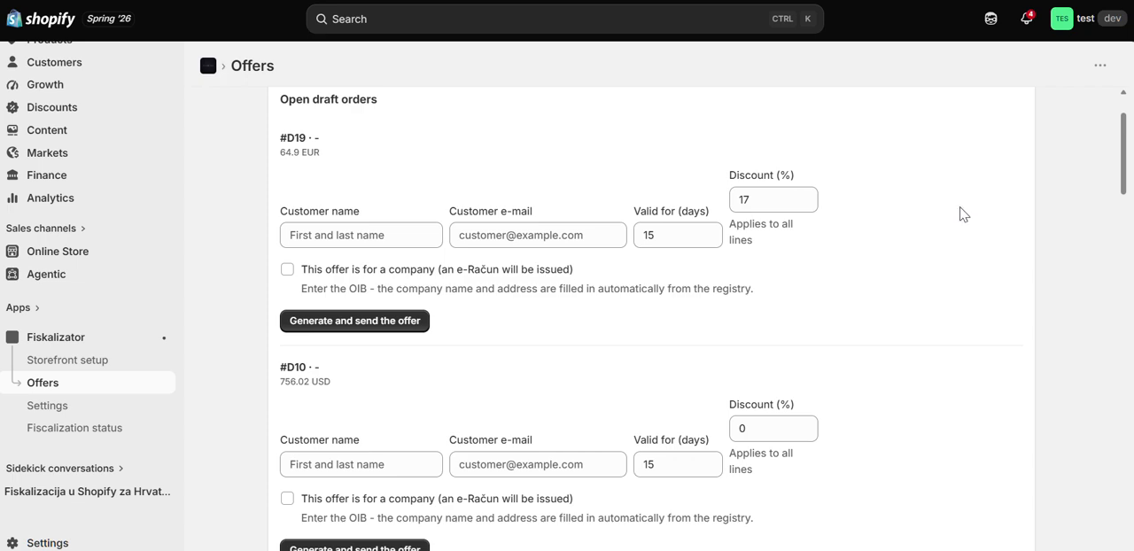
# Step: Mark the #D19 offer as a company offer to inspect the OIB, company name and address fields, and unmark it again
pyautogui.click(287, 269)
pyautogui.click(337, 342)
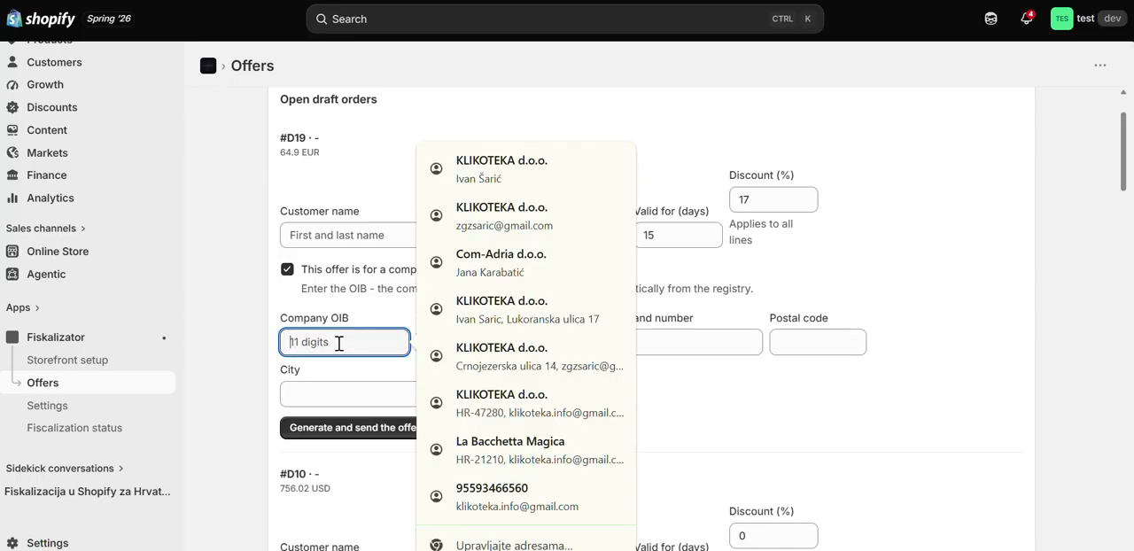
pyautogui.click(333, 306)
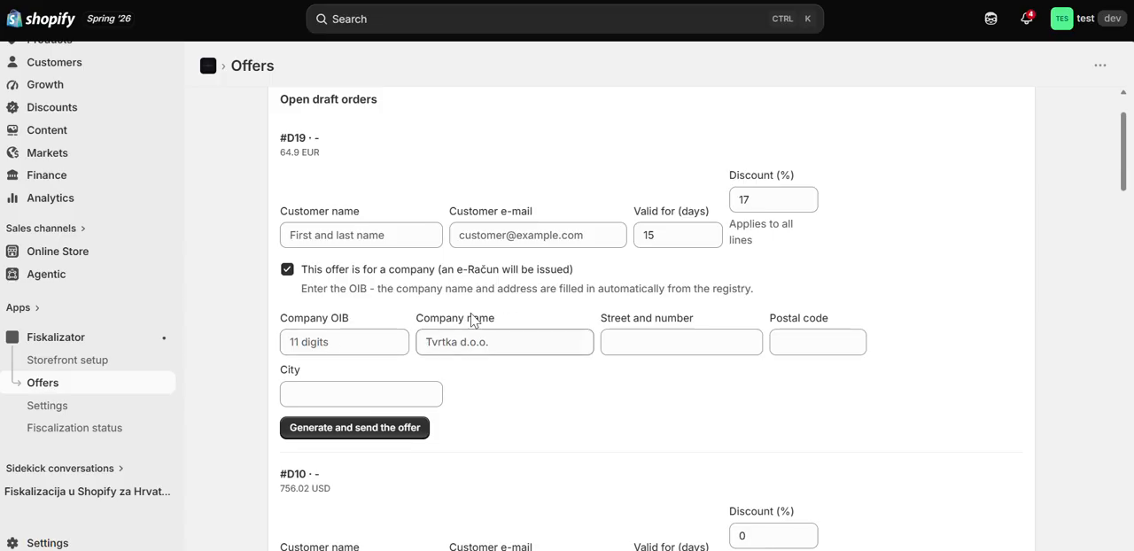
pyautogui.moveTo(301, 288); pyautogui.dragTo(759, 399)
pyautogui.click(812, 407)
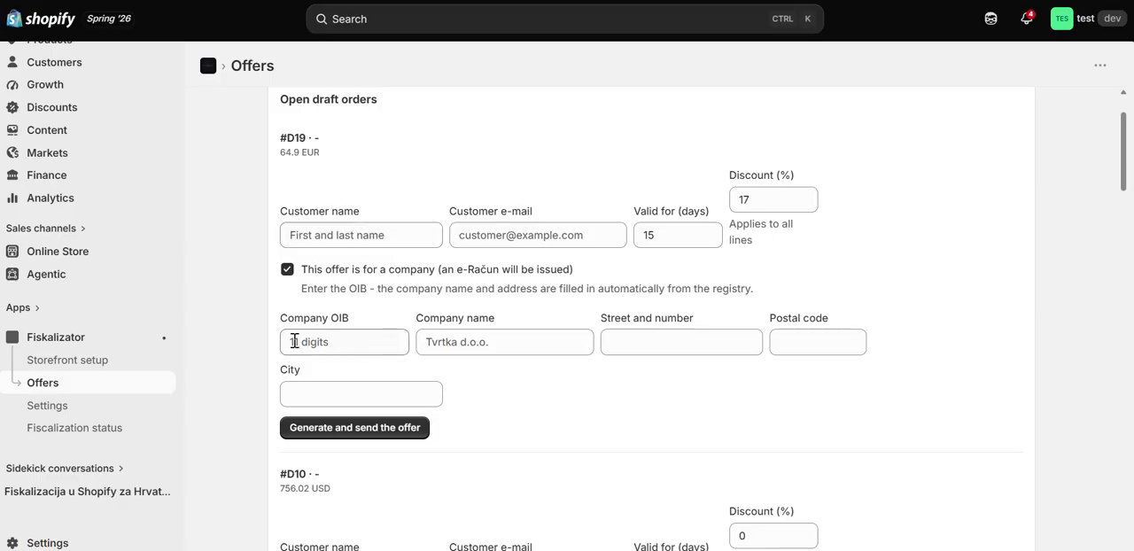
pyautogui.click(287, 269)
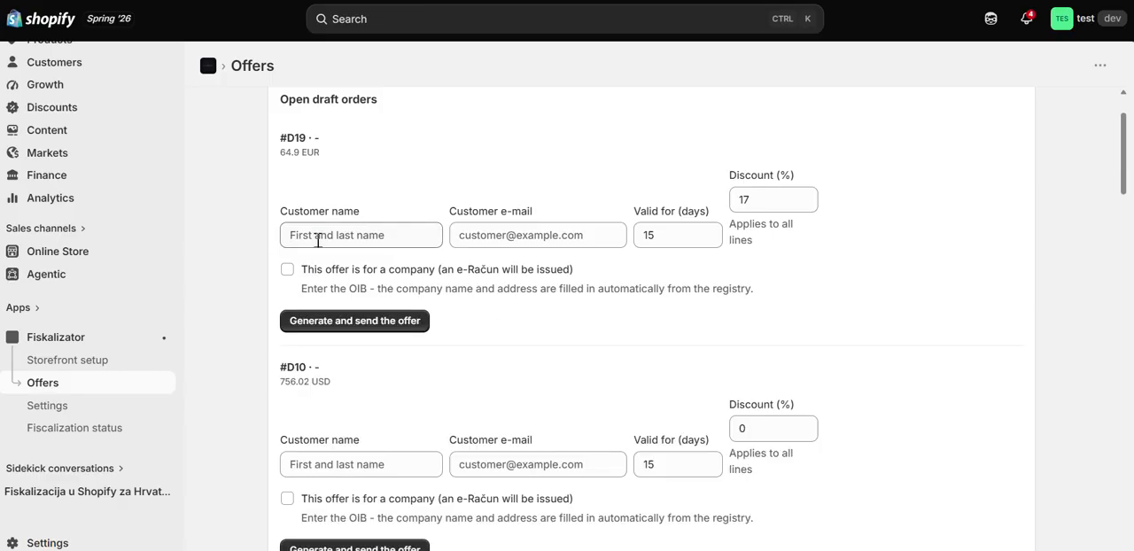
# Step: Fill in the customer's name on the #D19 offer and set its validity to 30 days
pyautogui.click(310, 236)
pyautogui.click(834, 67)
pyautogui.click(391, 244)
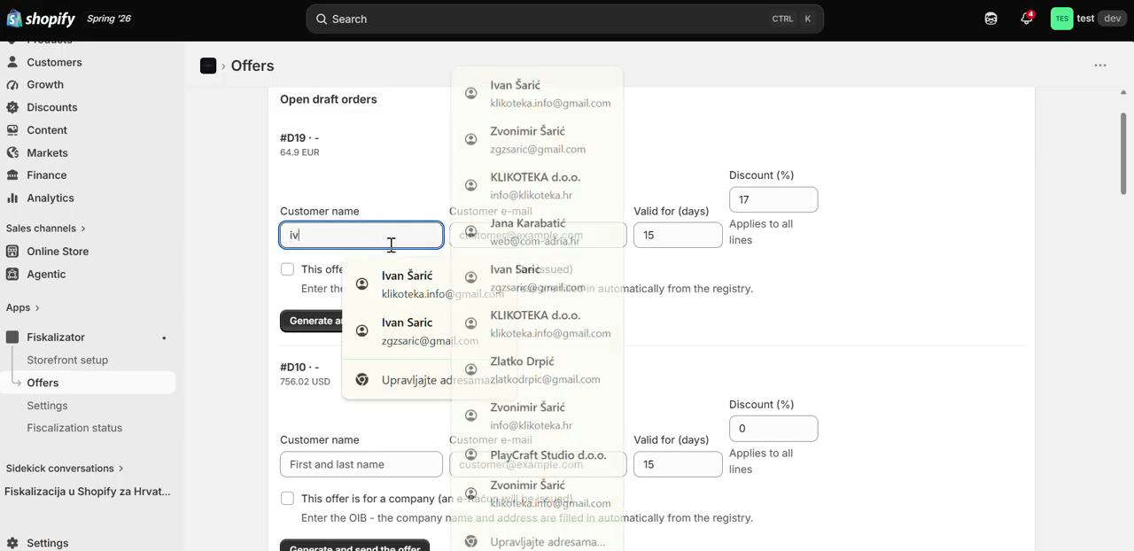
pyautogui.press('Tab')
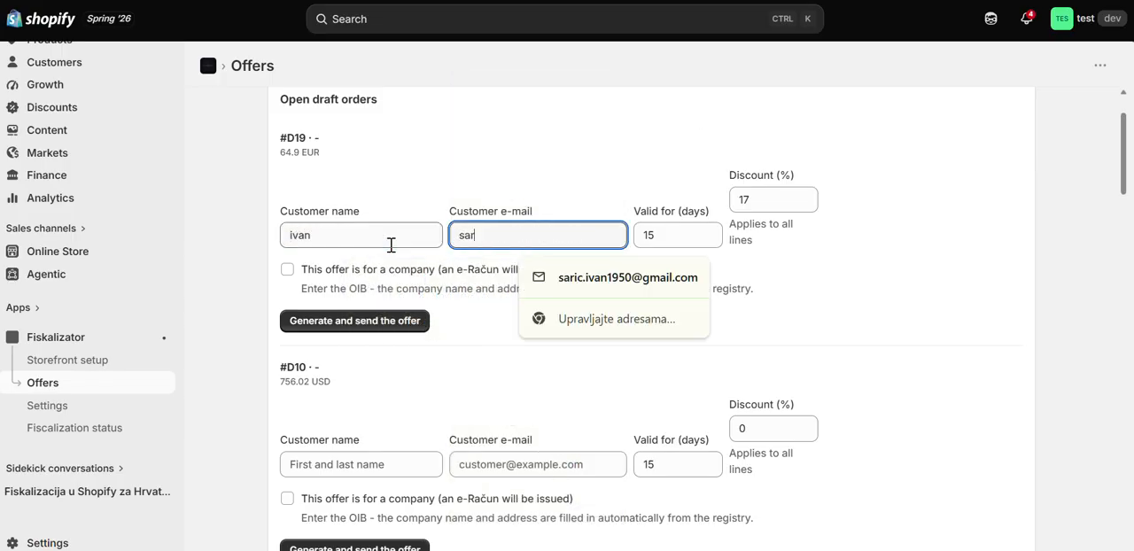
pyautogui.press('Tab')
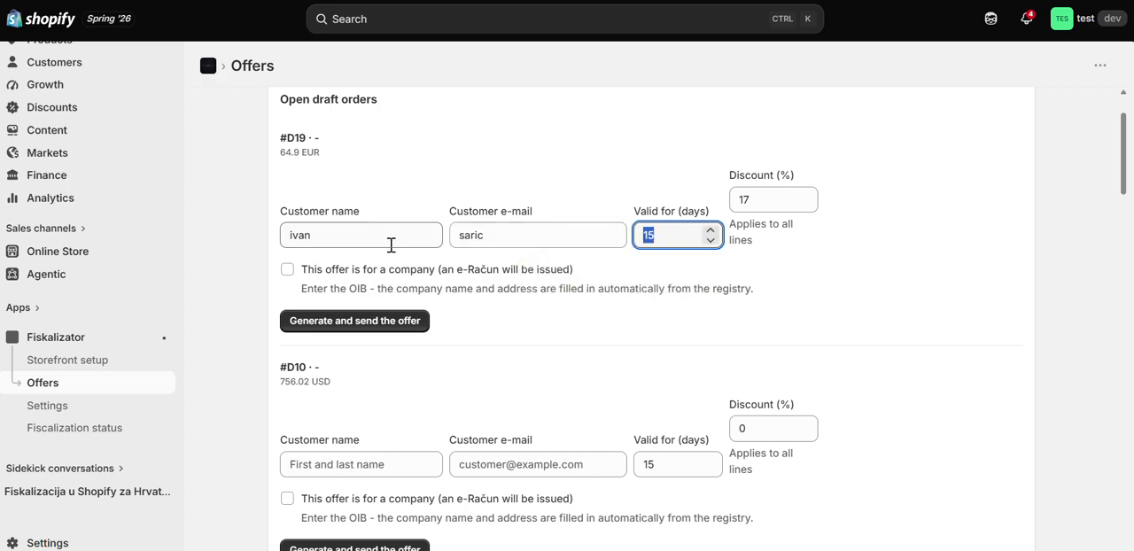
pyautogui.write('30')
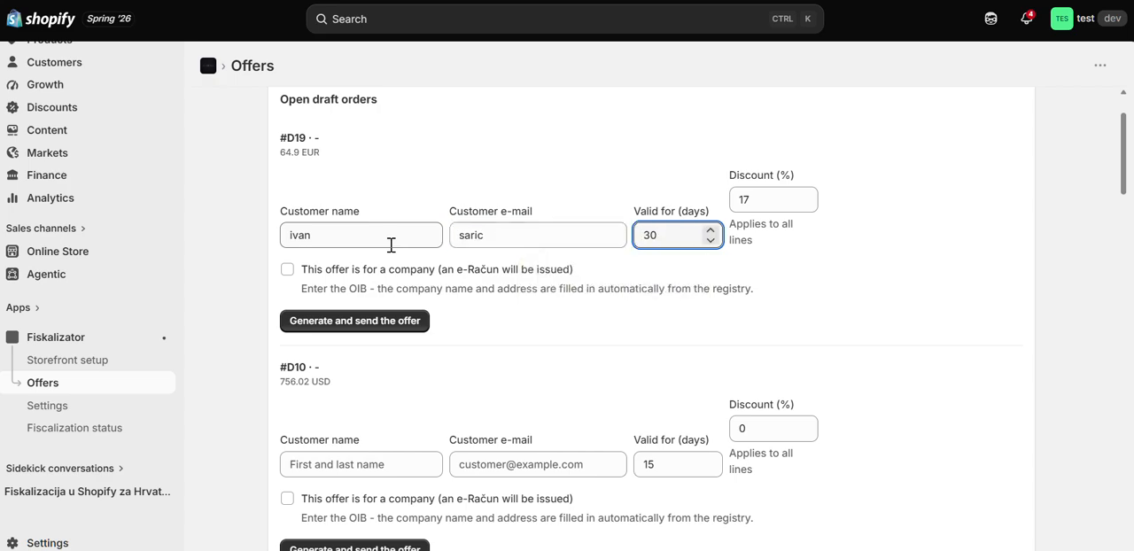
# Step: Complete the customer's e-mail address, and generate and send the offer for draft order #D19
pyautogui.click(420, 326)
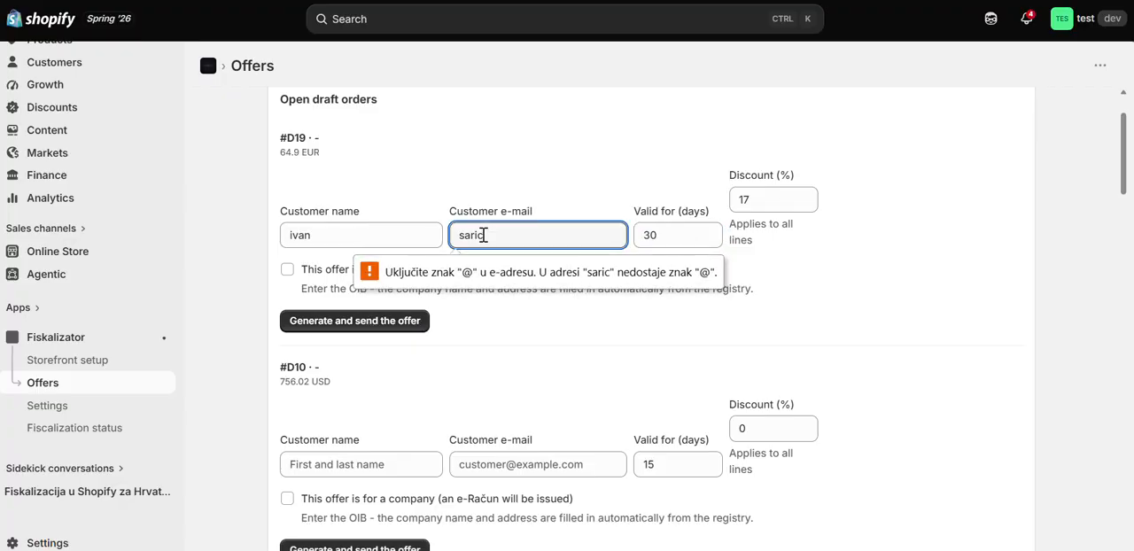
pyautogui.click(524, 246)
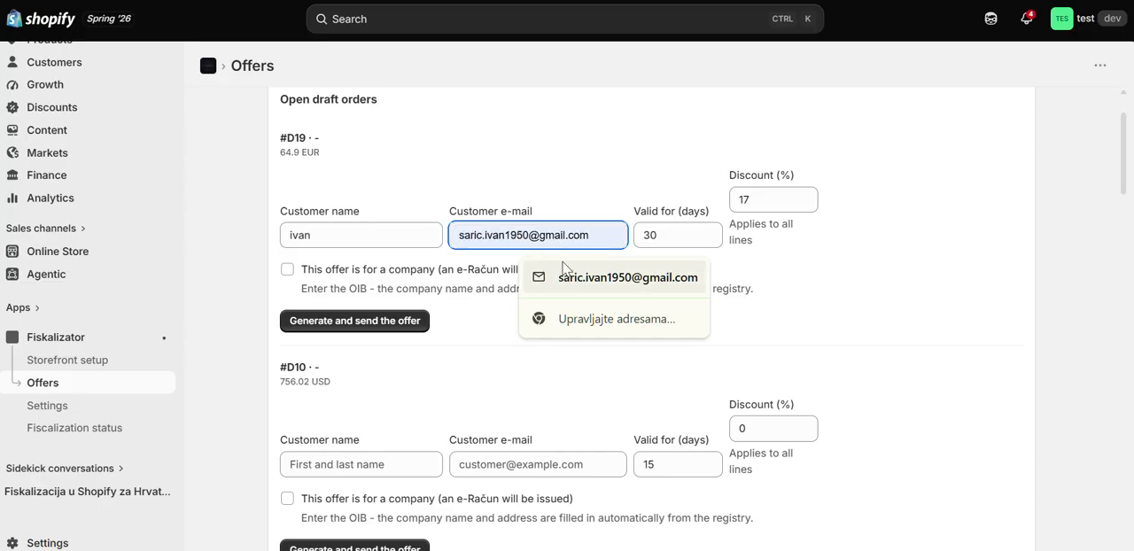
pyautogui.click(620, 278)
pyautogui.click(415, 323)
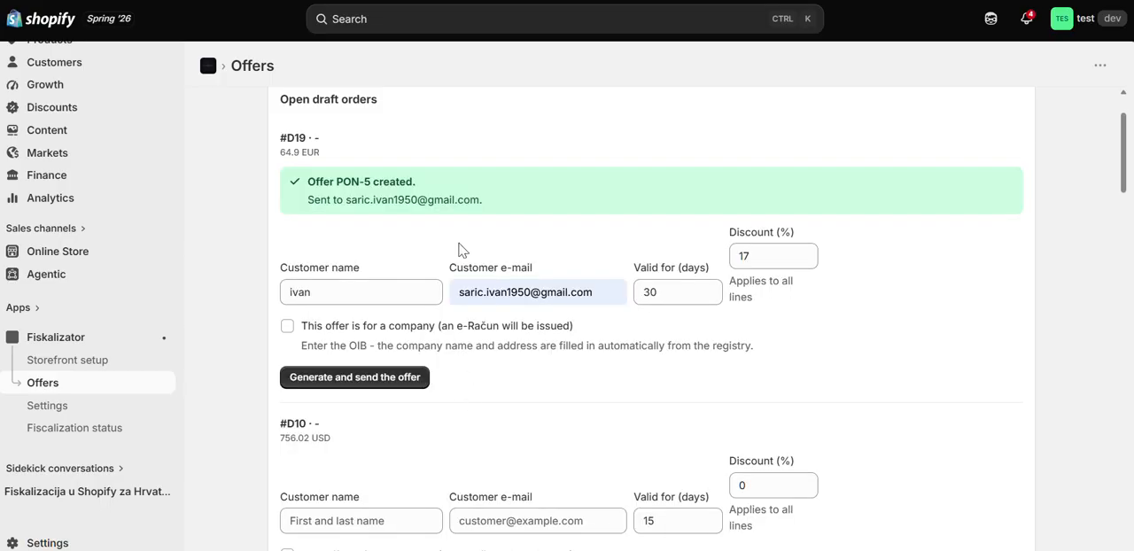
pyautogui.moveTo(308, 182); pyautogui.dragTo(382, 199)
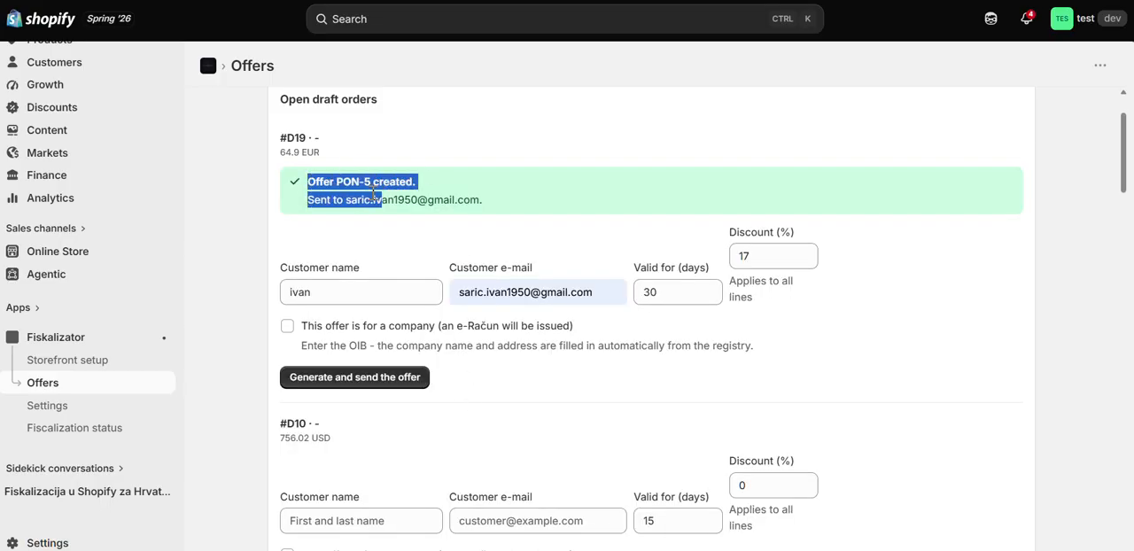
pyautogui.click(411, 218)
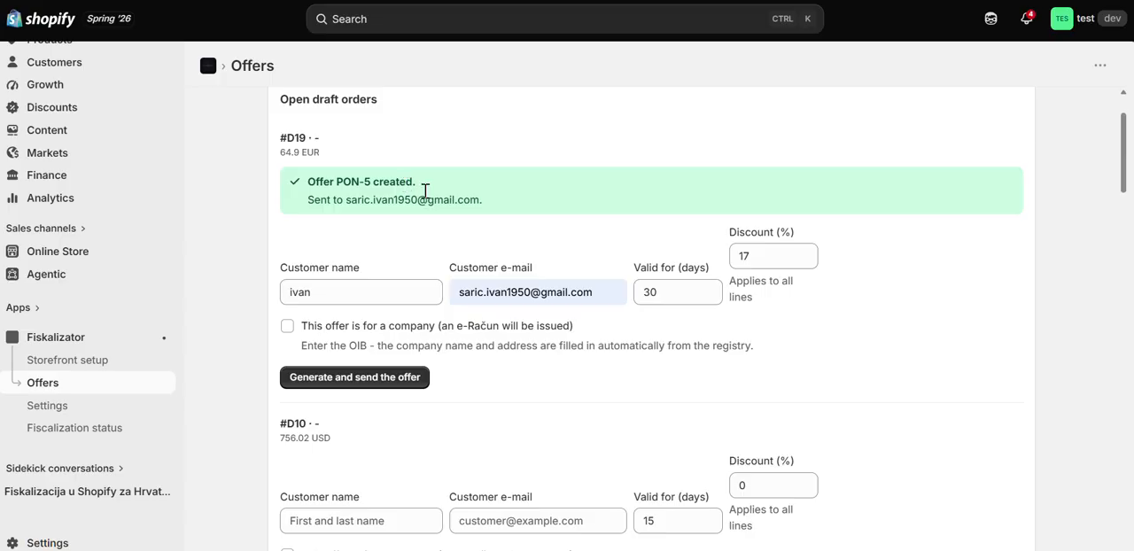
pyautogui.scroll(-1, 454, 217)
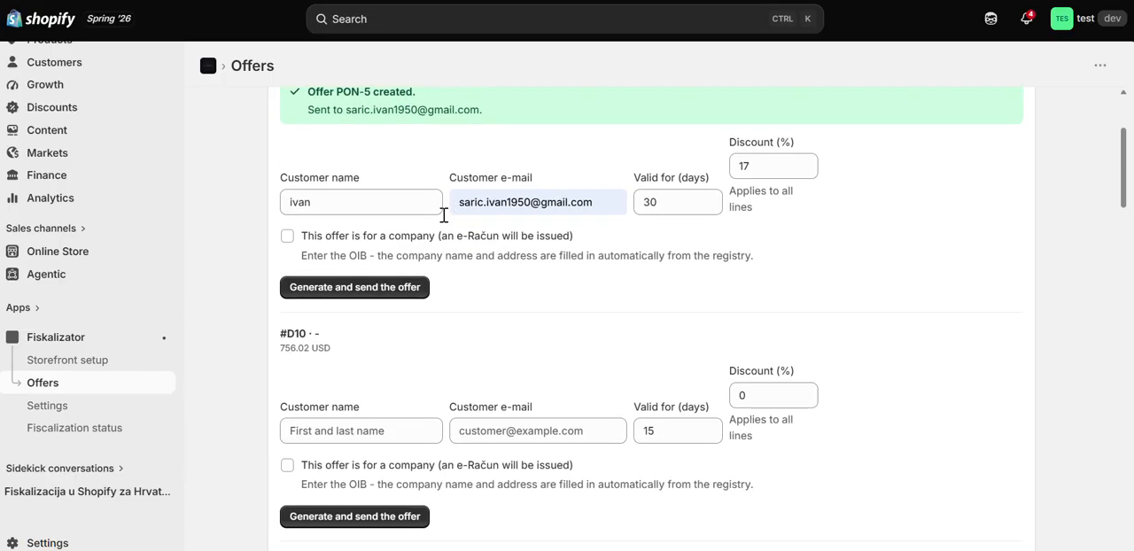
# Step: Try to turn on the automatic e-Račun cart add-on from Storefront setup and look through the home page preview in the theme editor
pyautogui.click(83, 357)
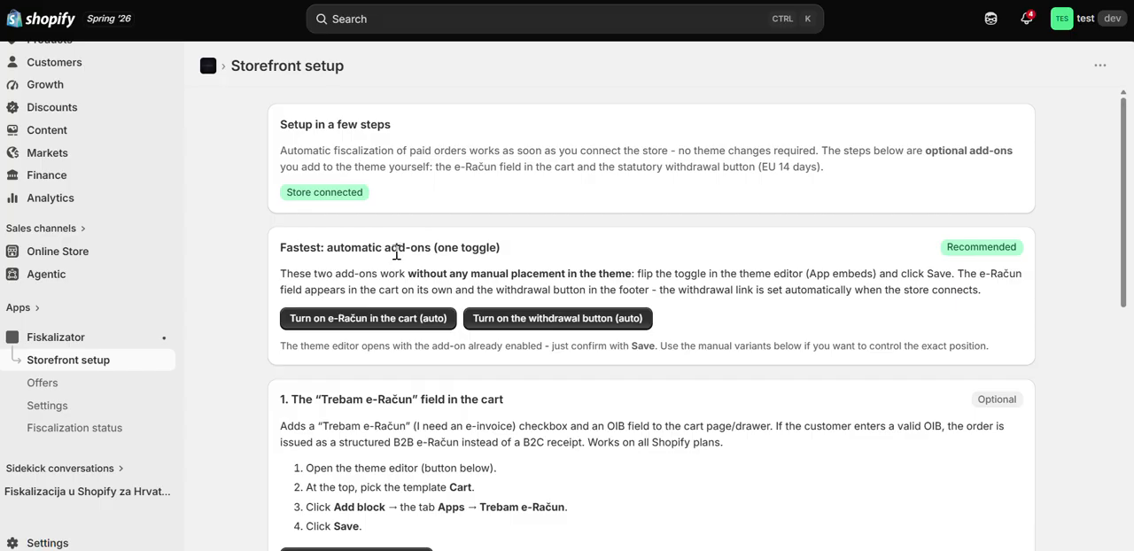
pyautogui.click(385, 329)
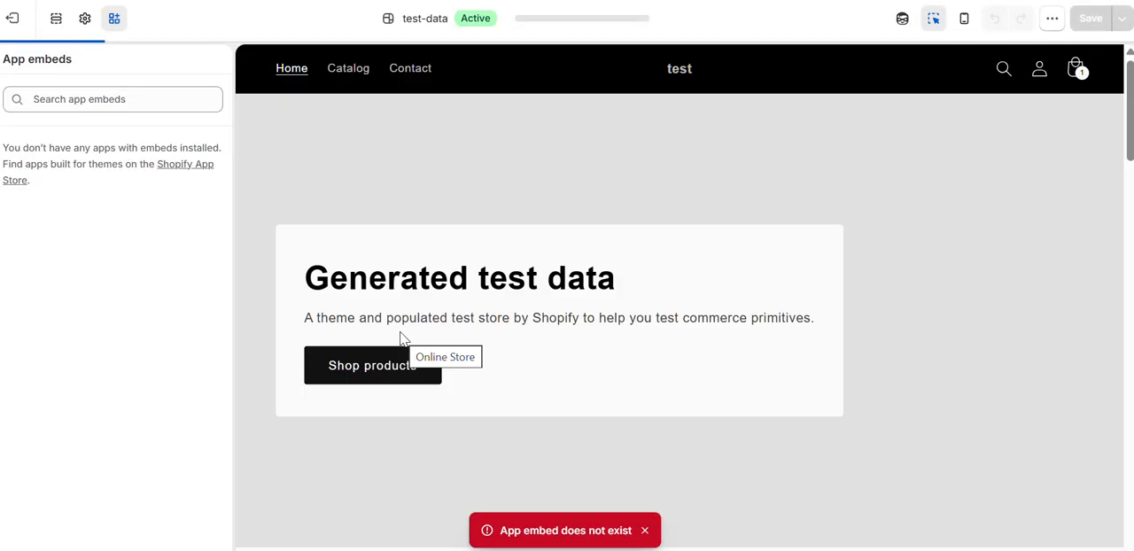
pyautogui.scroll(-15, 399, 362)
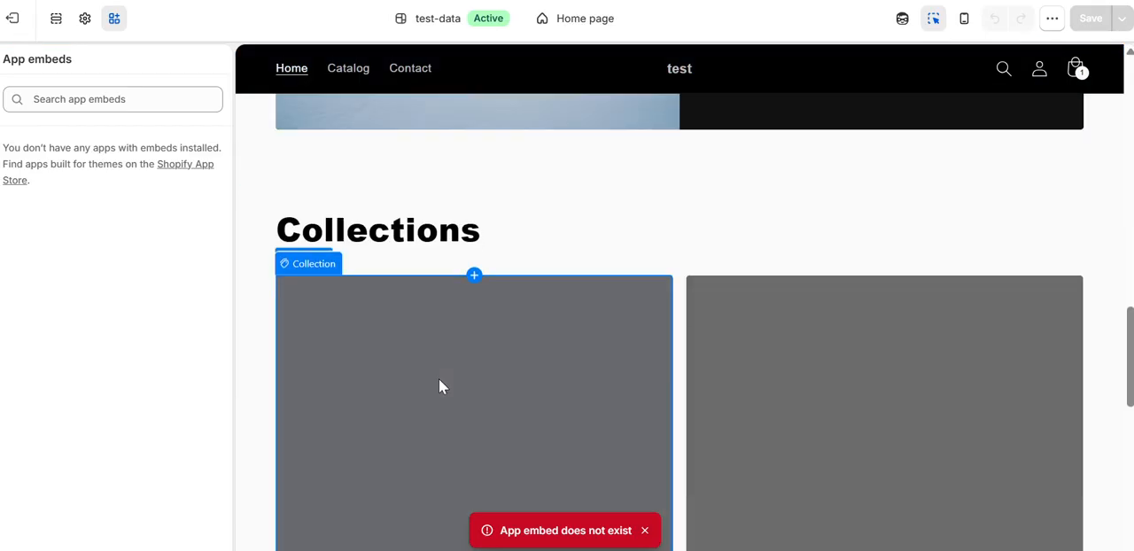
pyautogui.scroll(-4, 446, 383)
pyautogui.scroll(5, 446, 384)
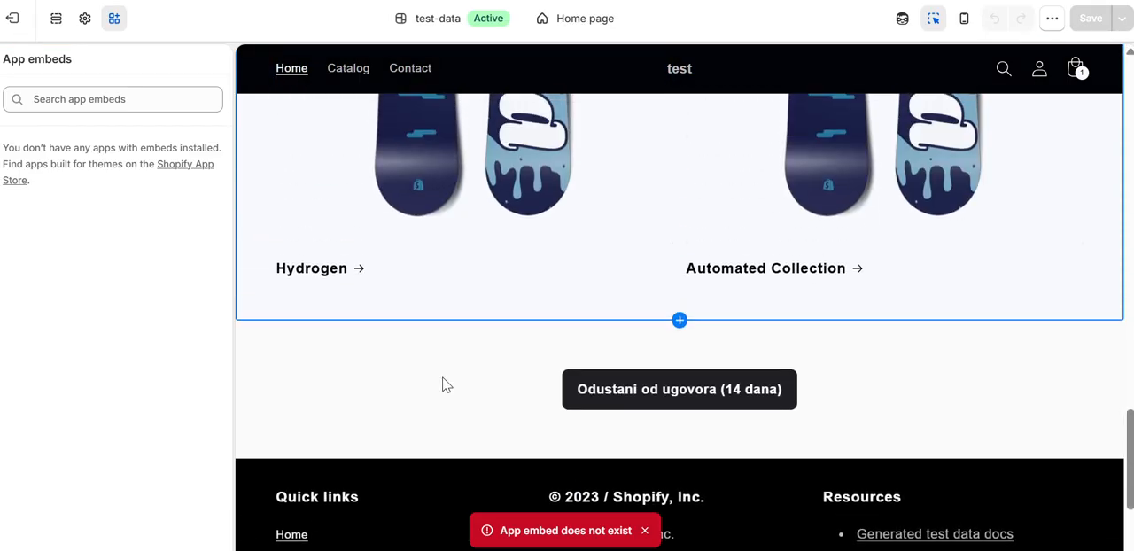
pyautogui.scroll(2, 445, 384)
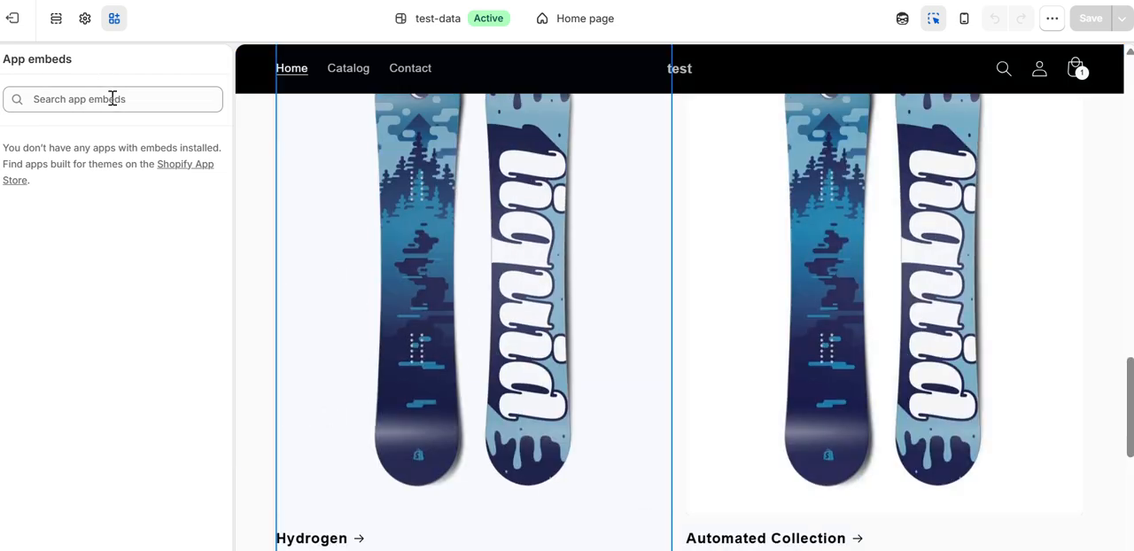
pyautogui.click(65, 94)
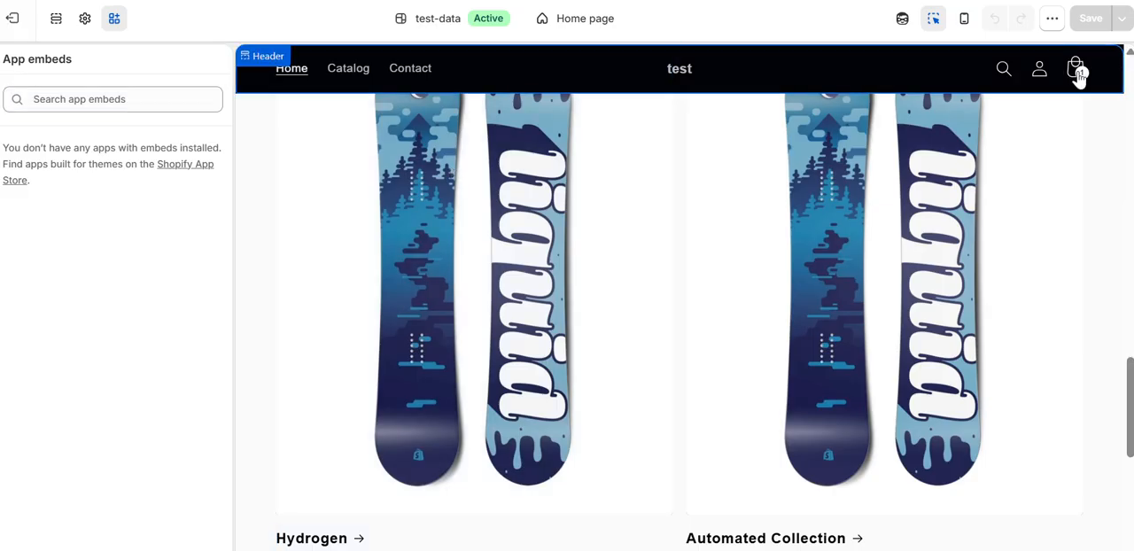
# Step: Open the cart in the store preview, proceed to checkout and look over the checkout form
pyautogui.click(1075, 71)
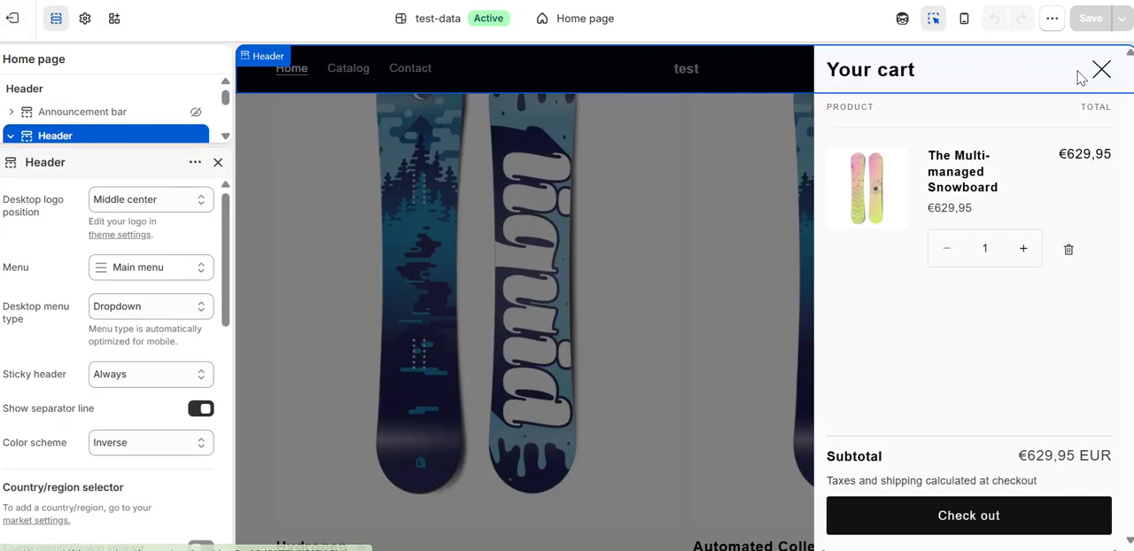
pyautogui.click(944, 529)
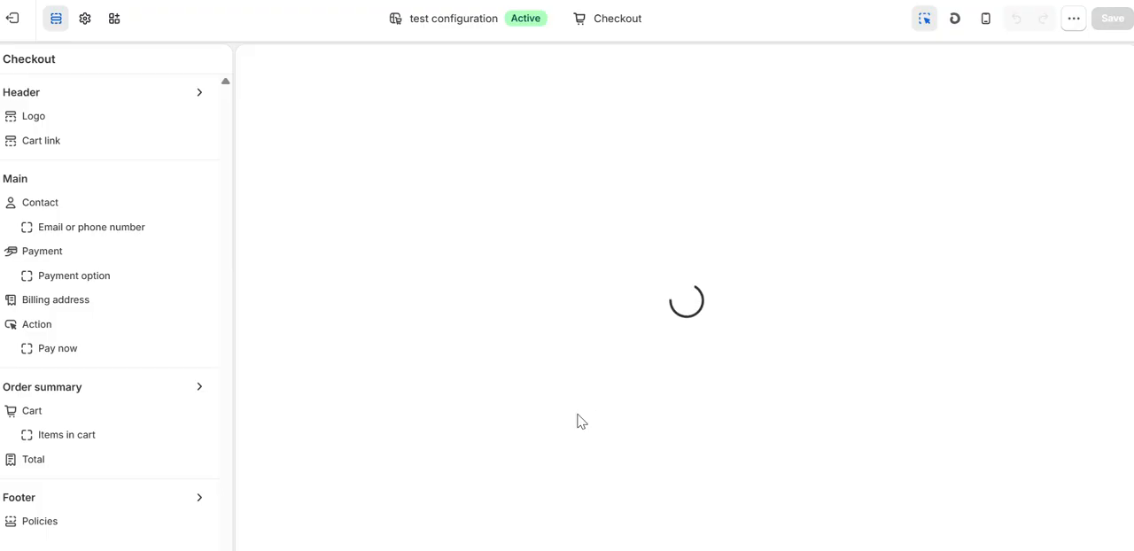
pyautogui.scroll(-6, 578, 415)
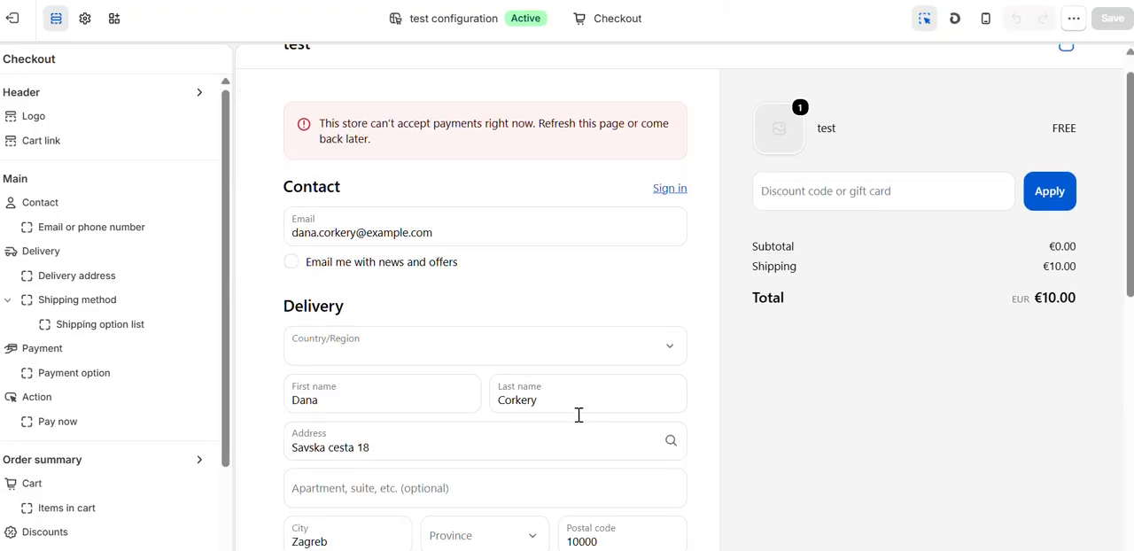
pyautogui.scroll(5, 579, 414)
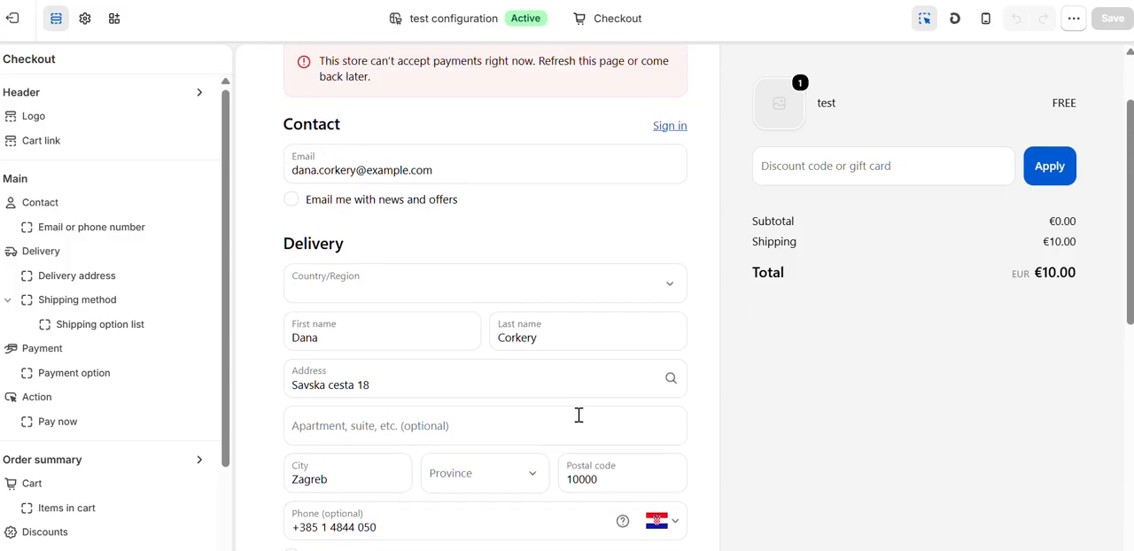
pyautogui.scroll(1, 579, 415)
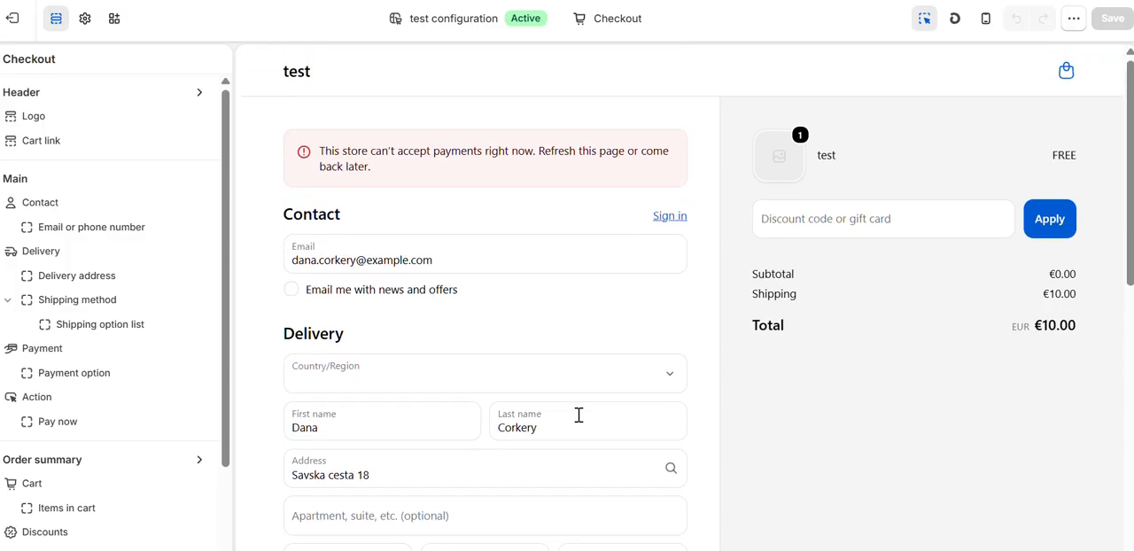
# Step: Leave the checkout preview, check the cart drawer from the home page and close it again
pyautogui.click(16, 20)
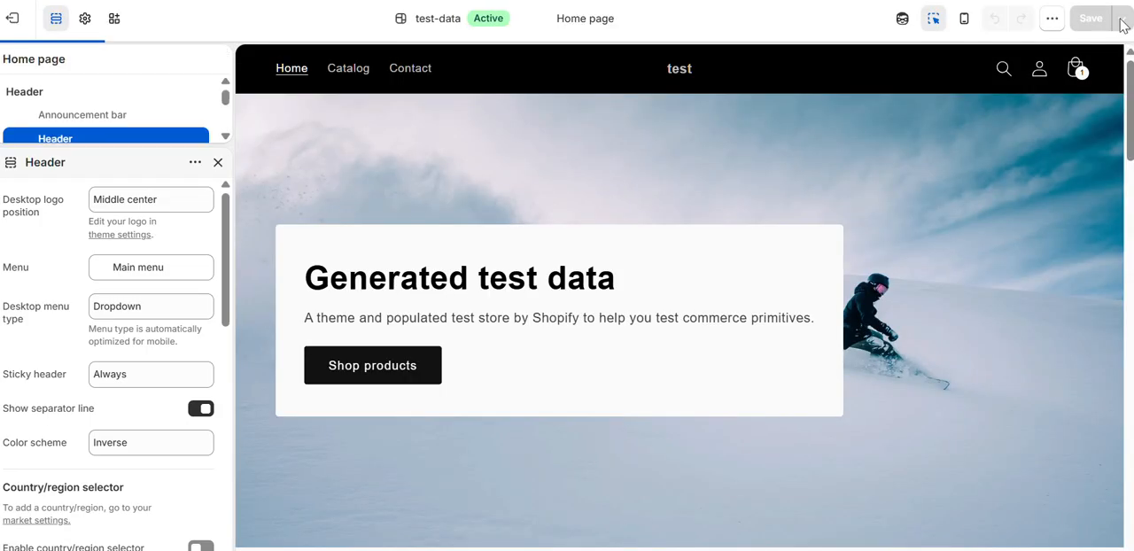
pyautogui.click(1076, 74)
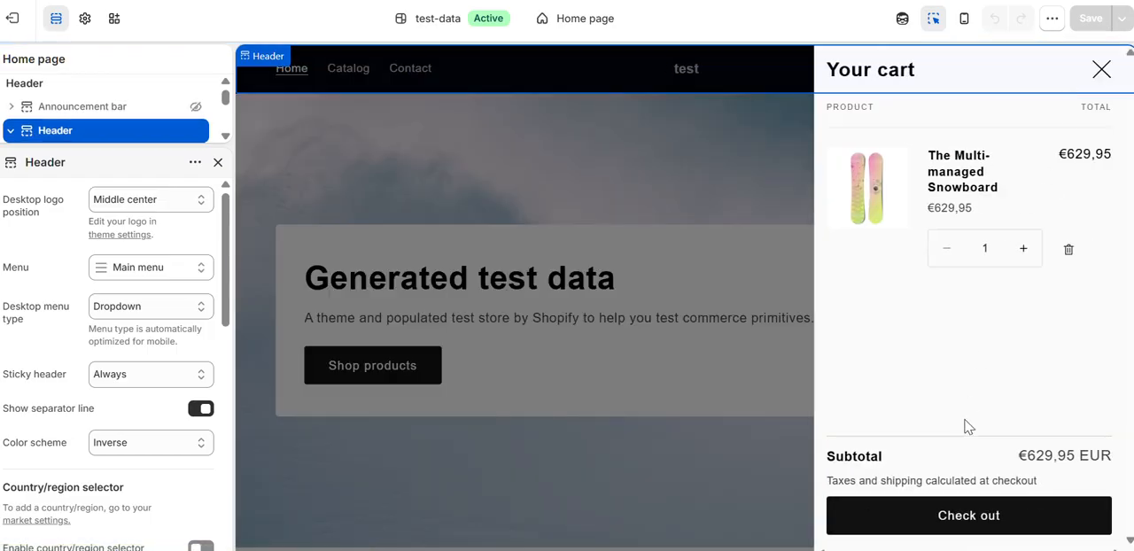
pyautogui.click(1102, 69)
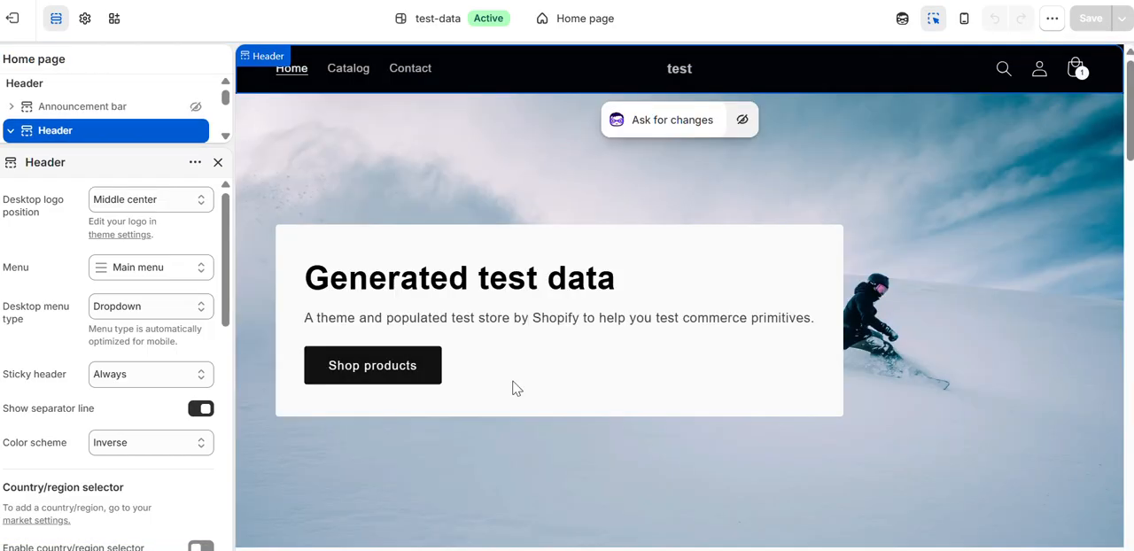
pyautogui.scroll(-5, 73, 382)
pyautogui.scroll(-3, 74, 383)
pyautogui.scroll(7, 84, 398)
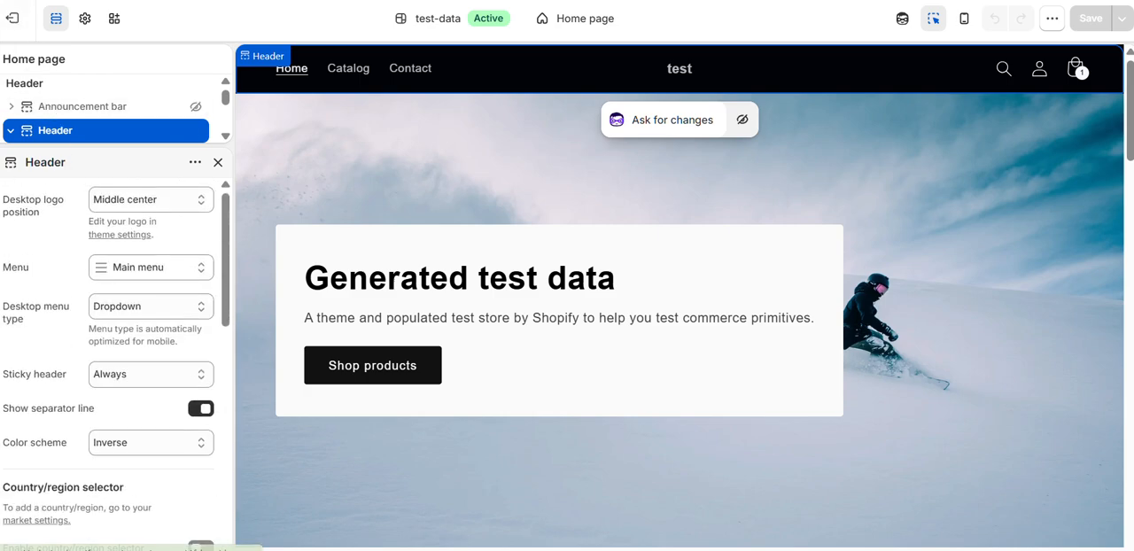
# Step: Switch the theme editor to the Cart template and examine the Trebam e-Račun block below the checkout button
pyautogui.click(584, 19)
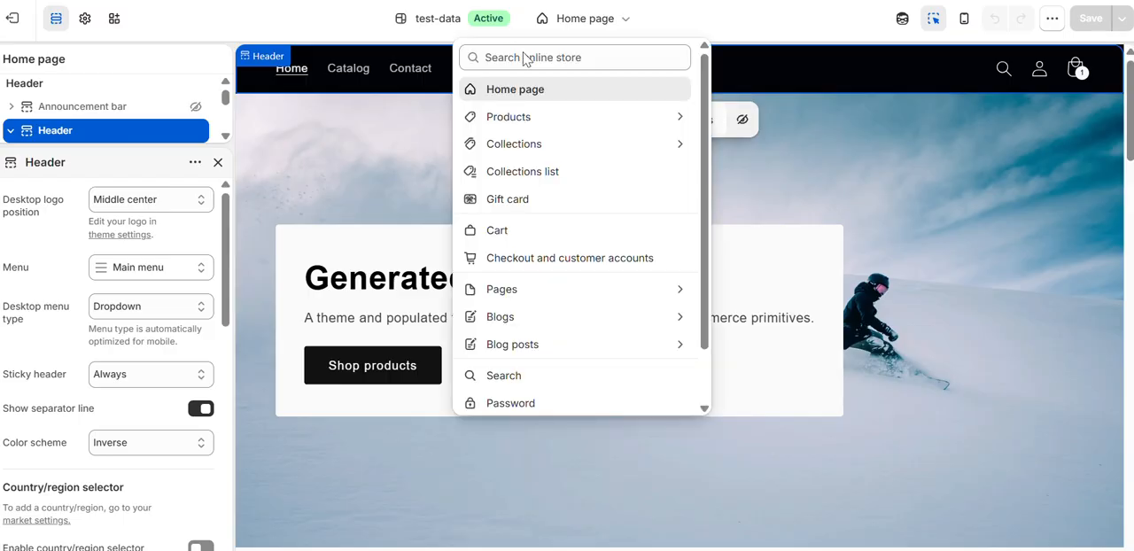
pyautogui.click(499, 230)
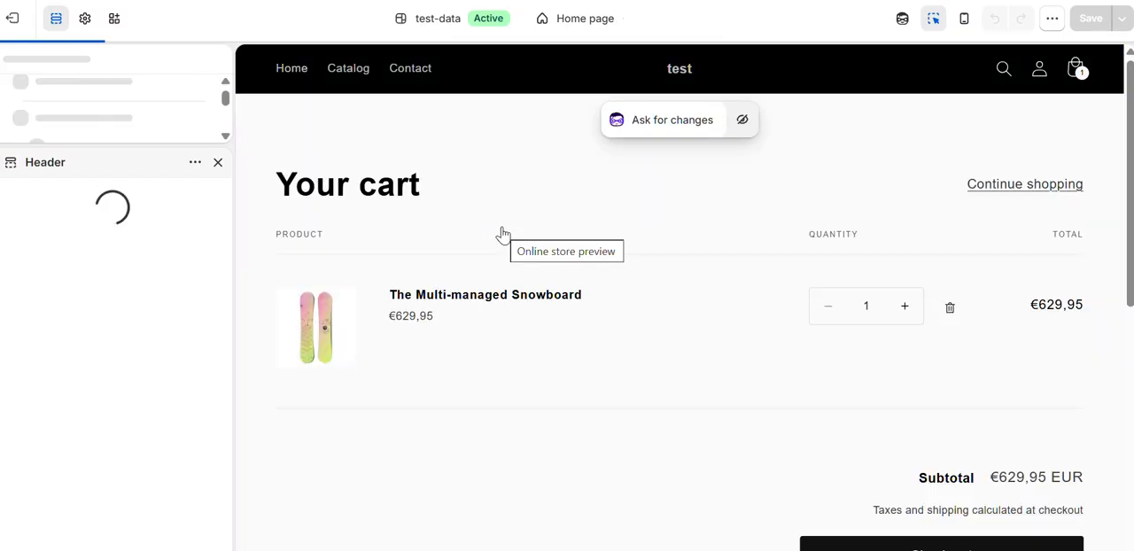
pyautogui.scroll(-3, 502, 233)
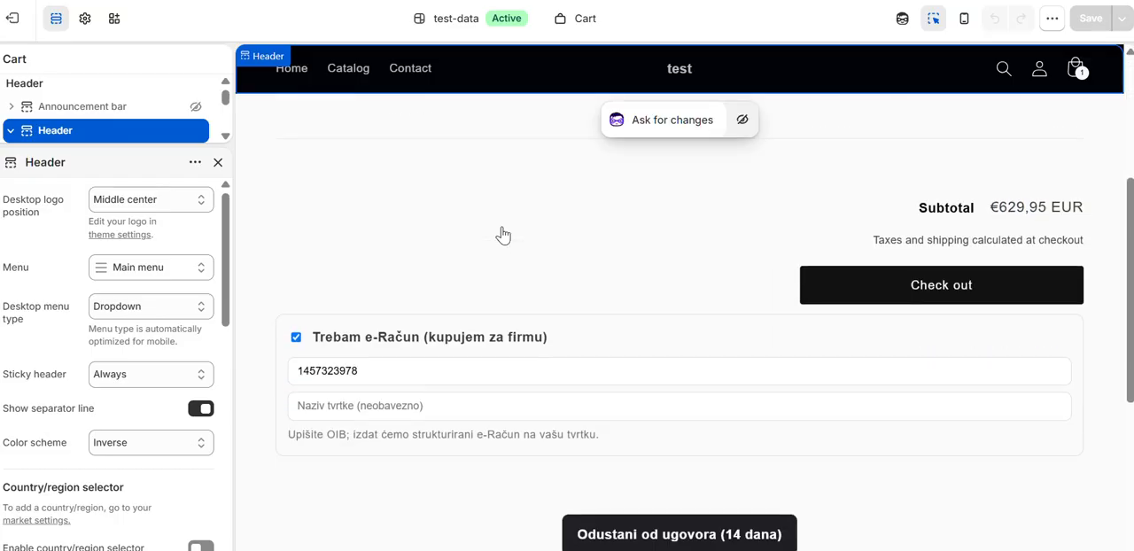
pyautogui.scroll(3, 502, 235)
pyautogui.scroll(-3, 345, 270)
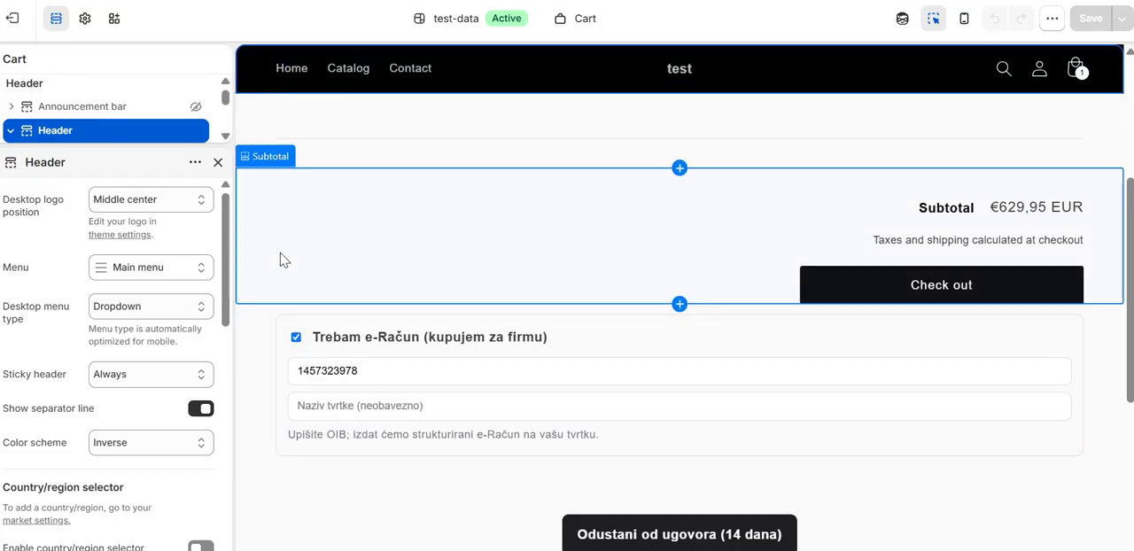
pyautogui.scroll(-5, 137, 249)
pyautogui.scroll(5, 127, 399)
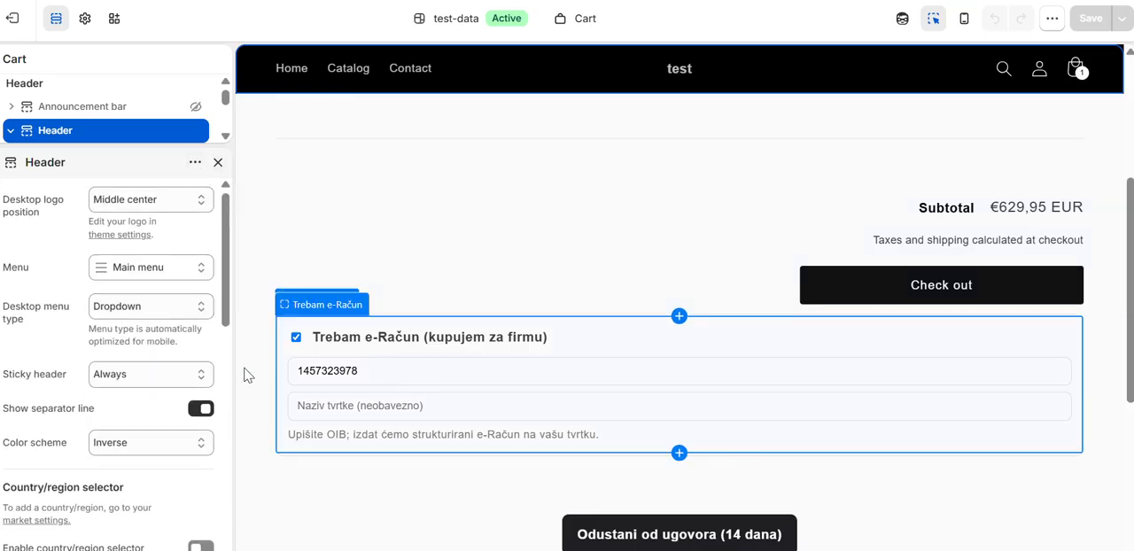
pyautogui.scroll(-5, 89, 292)
pyautogui.scroll(5, 84, 288)
# Step: Close the header settings and browse the Fiskalizator app sections that can be added to the footer
pyautogui.click(195, 162)
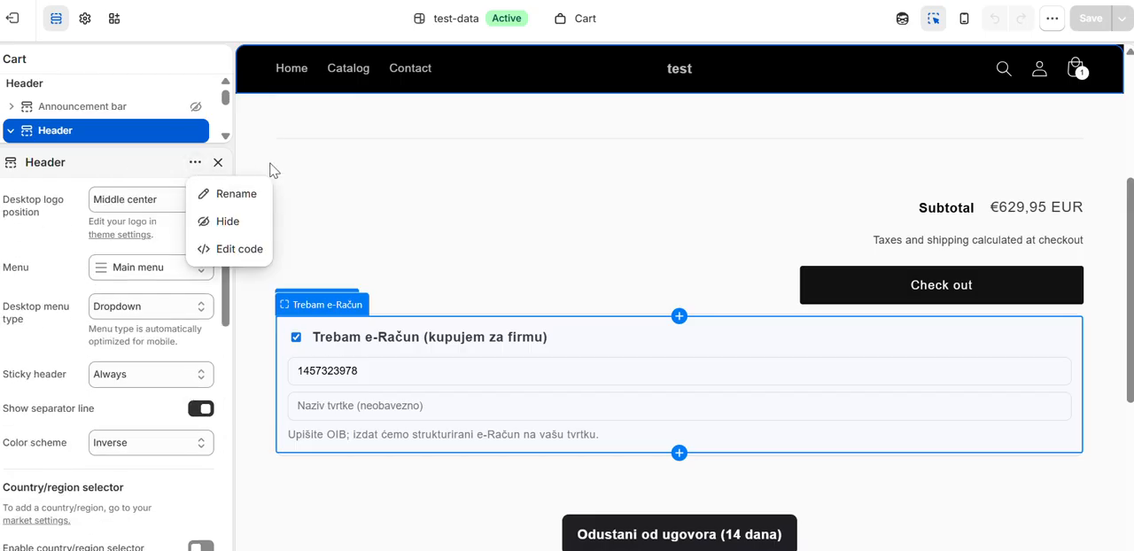
pyautogui.click(218, 162)
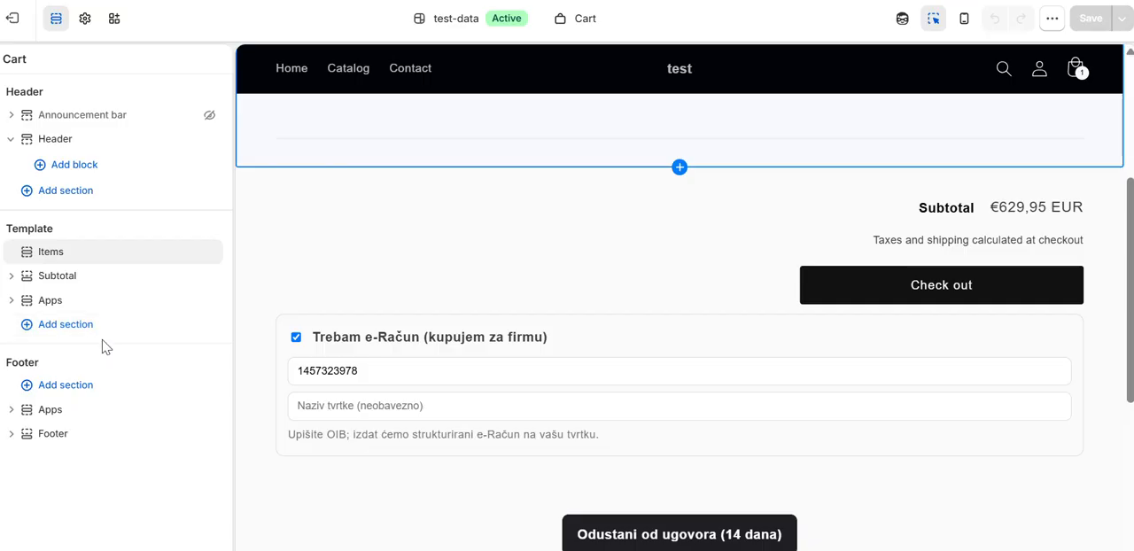
pyautogui.click(80, 387)
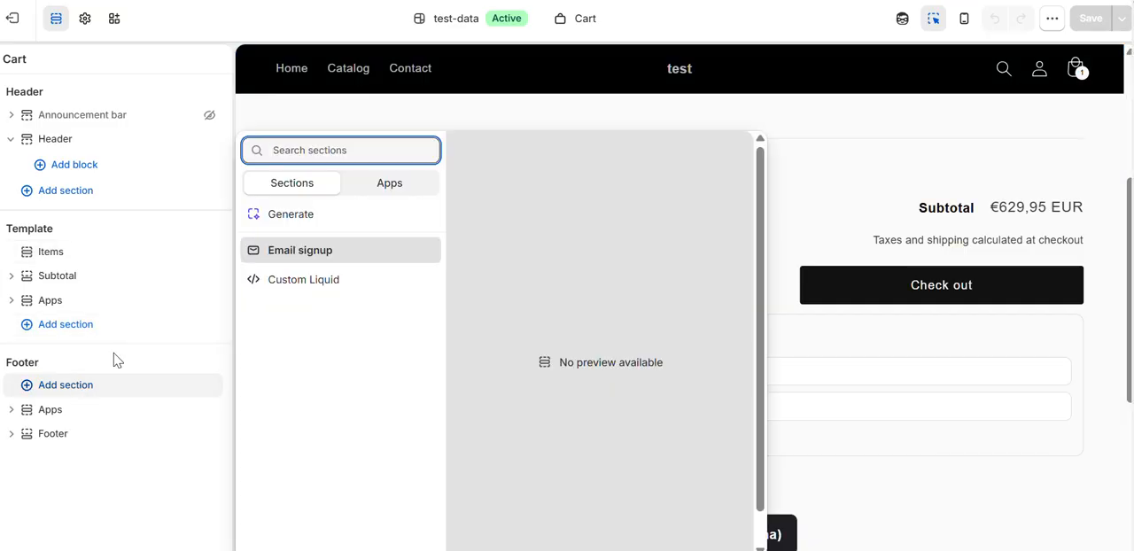
pyautogui.click(387, 189)
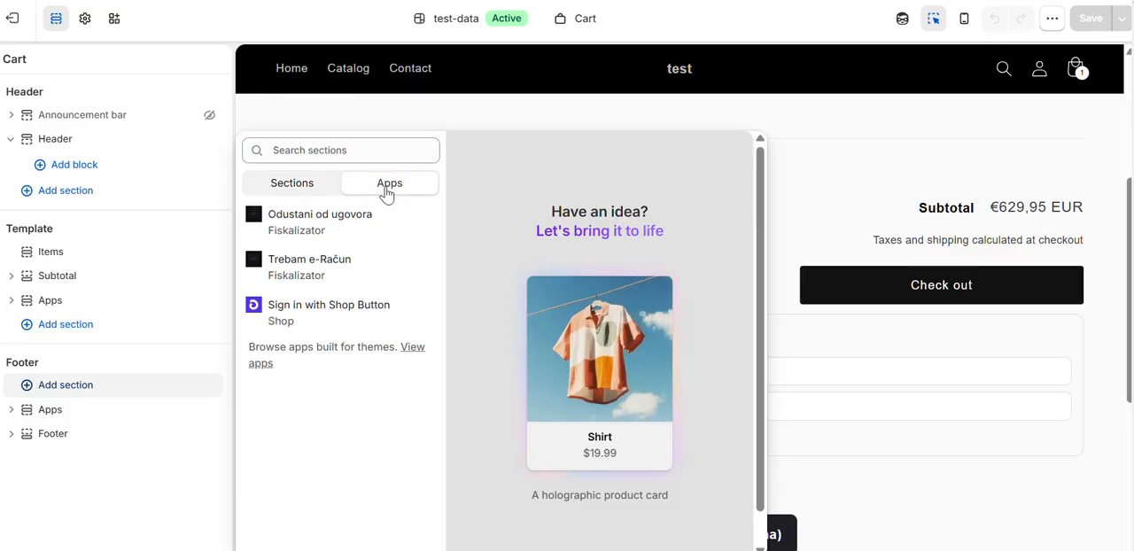
pyautogui.click(338, 271)
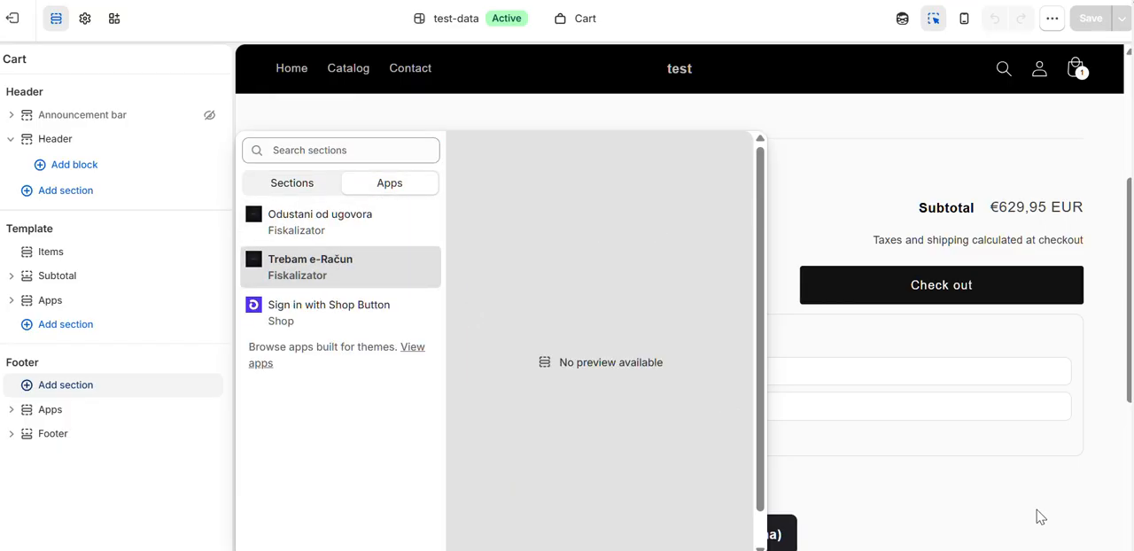
# Step: Select the Trebam e-Račun block in the cart preview and clear its company OIB field
pyautogui.doubleClick(416, 371)
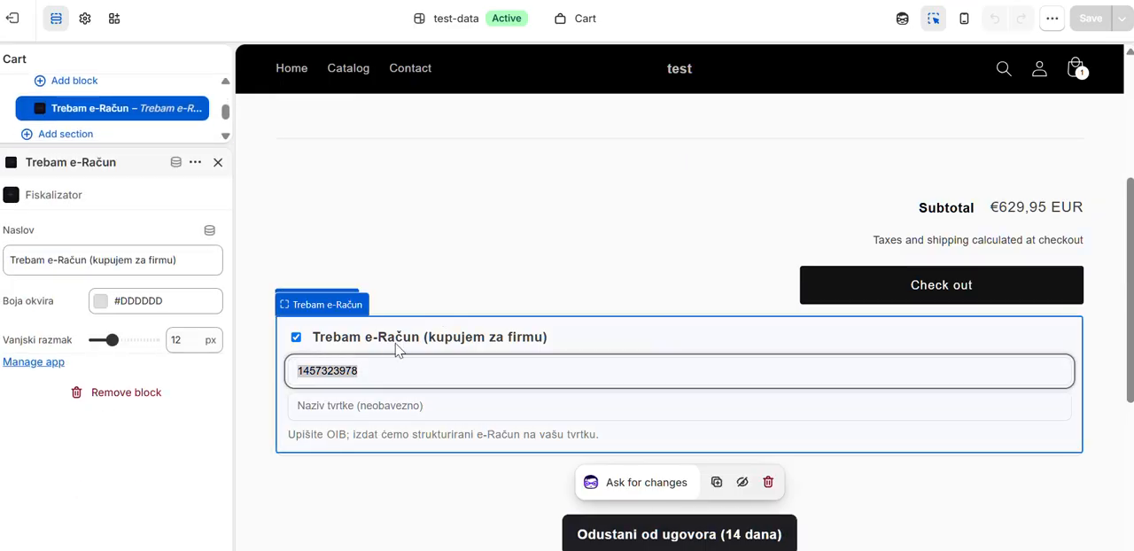
pyautogui.press('BackSpace')
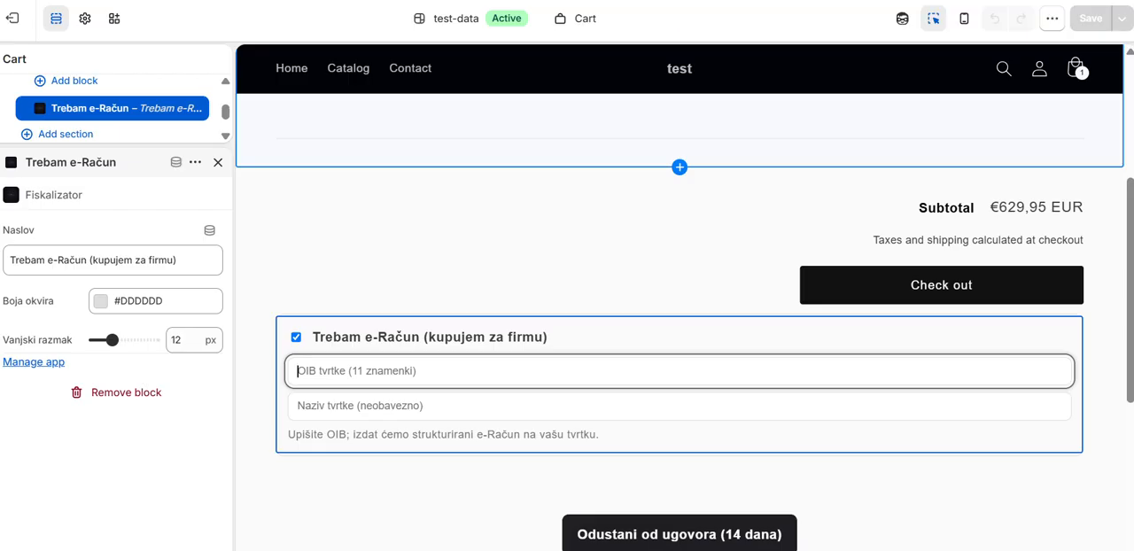
# Step: Return to Storefront setup and read the manual instructions for the Trebam e-Račun field, the withdrawal button and the checkout field
pyautogui.click(620, 0)
pyautogui.scroll(2, 521, 354)
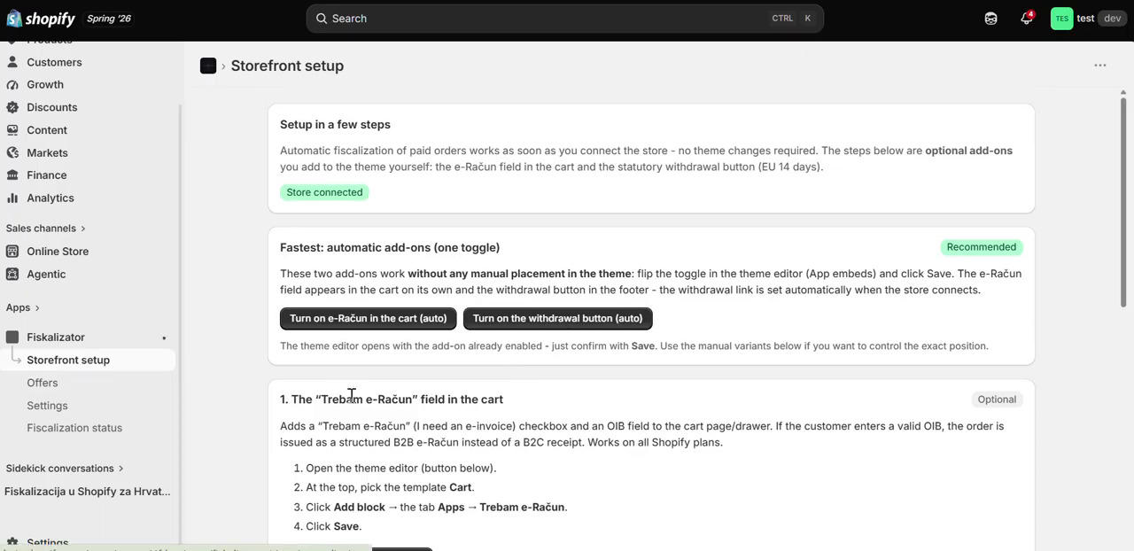
pyautogui.scroll(-2, 357, 276)
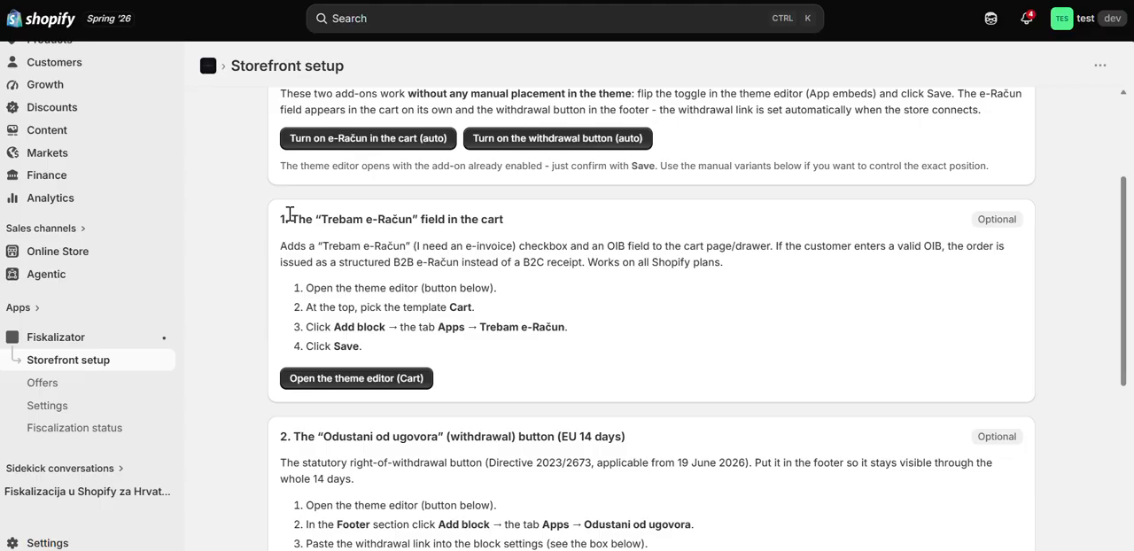
pyautogui.moveTo(280, 214); pyautogui.dragTo(437, 257)
pyautogui.moveTo(561, 335); pyautogui.dragTo(589, 358)
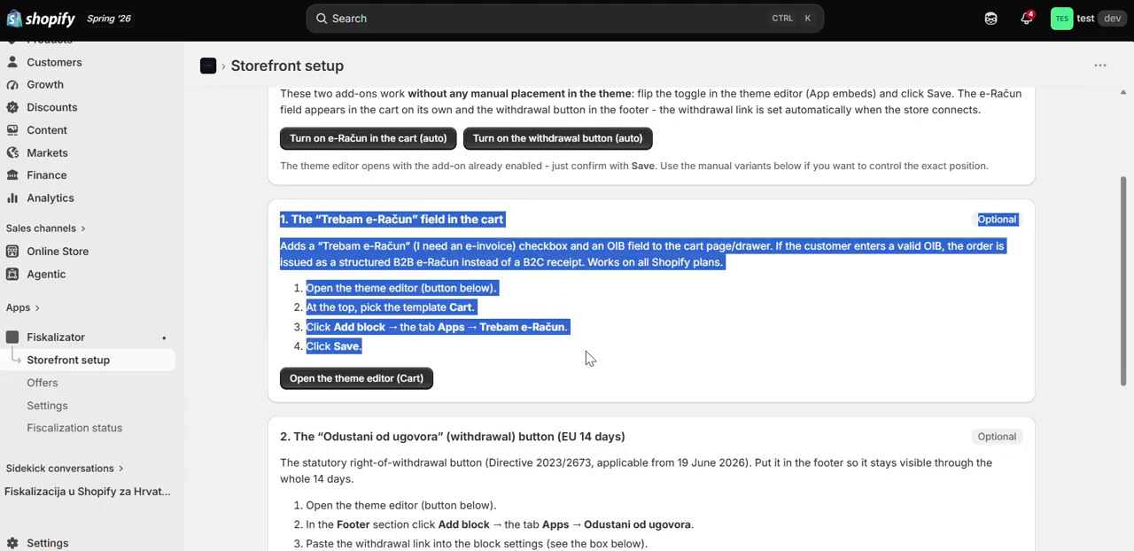
pyautogui.click(589, 358)
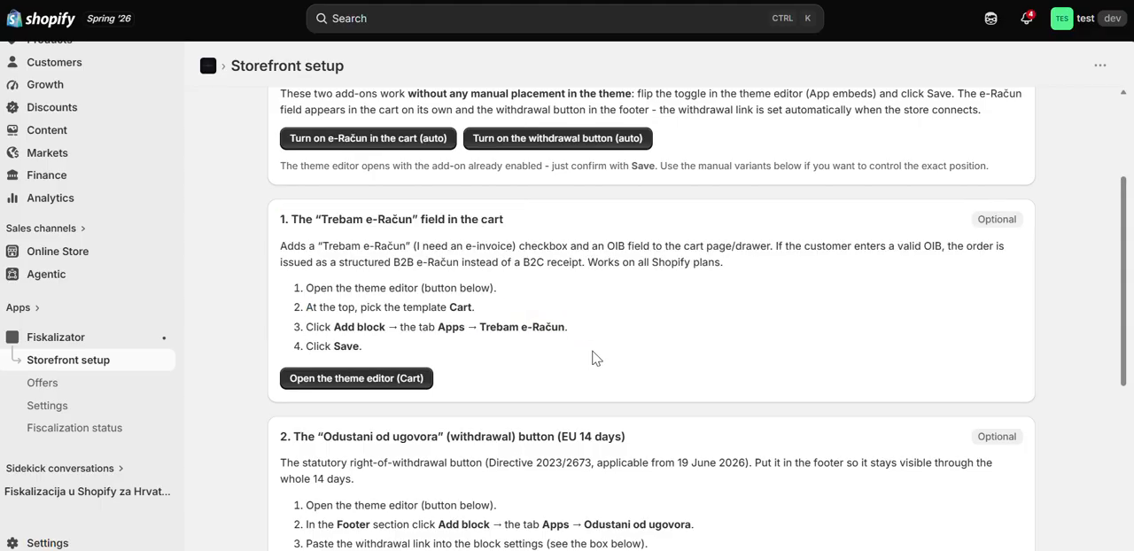
pyautogui.scroll(-3, 594, 358)
pyautogui.scroll(-3, 594, 358)
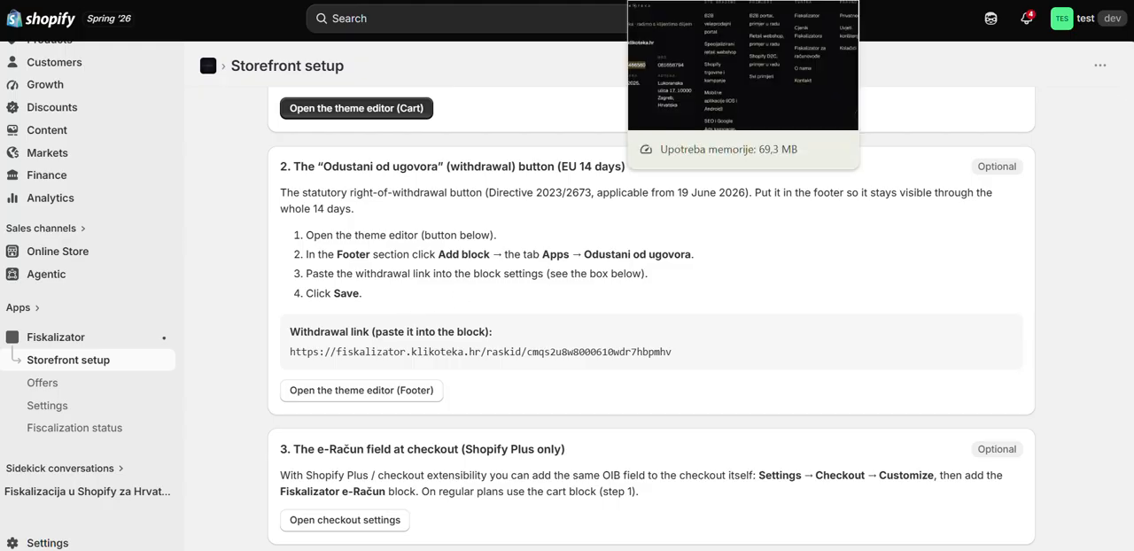
# Step: Switch to the Fiskalizator web app, open the Compliance (EU) page and copy the webshop's withdrawal link
pyautogui.click(691, 1)
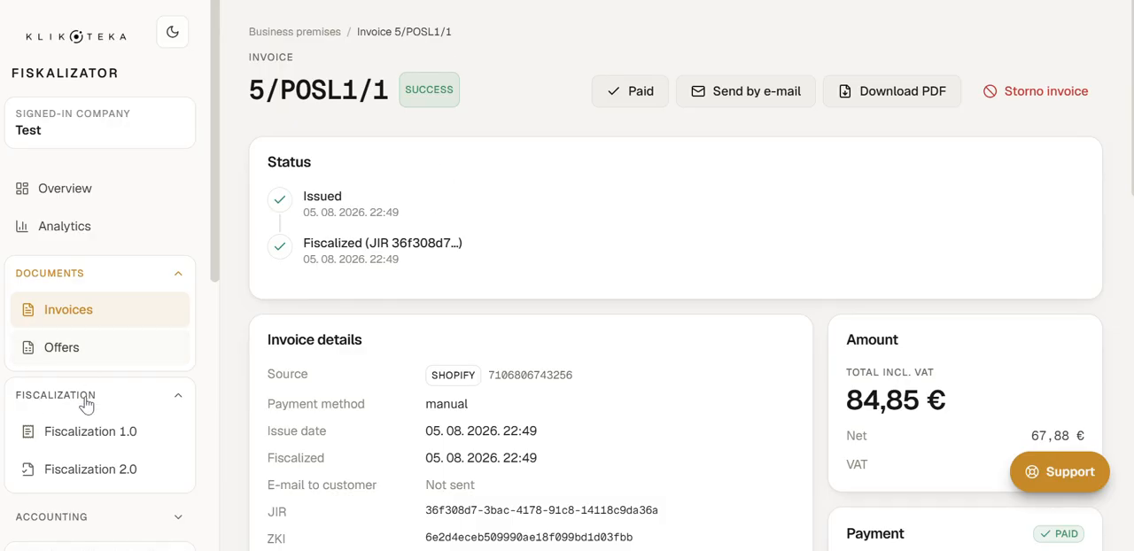
pyautogui.scroll(-5, 83, 474)
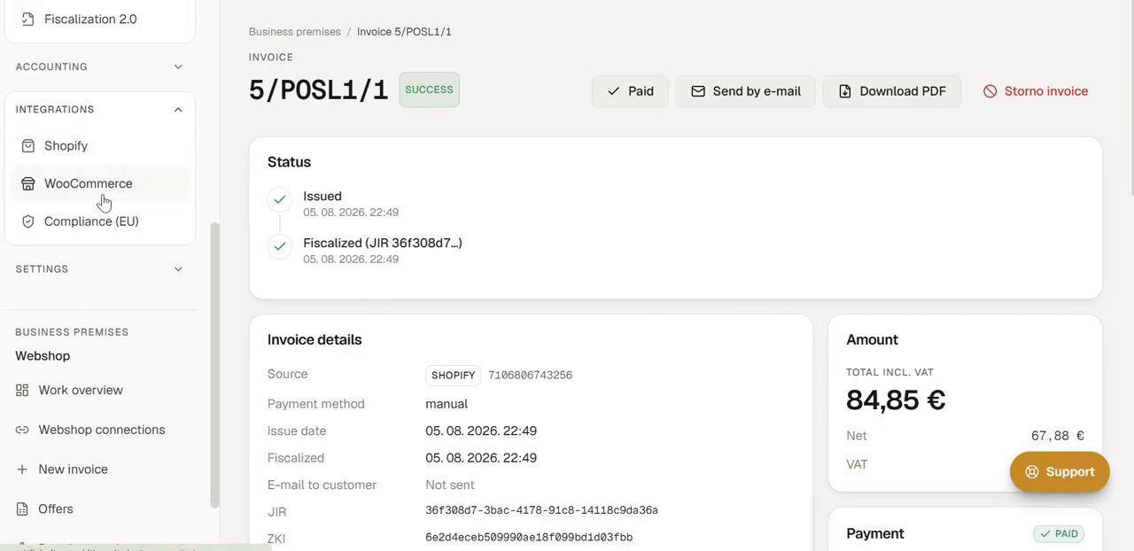
pyautogui.click(104, 222)
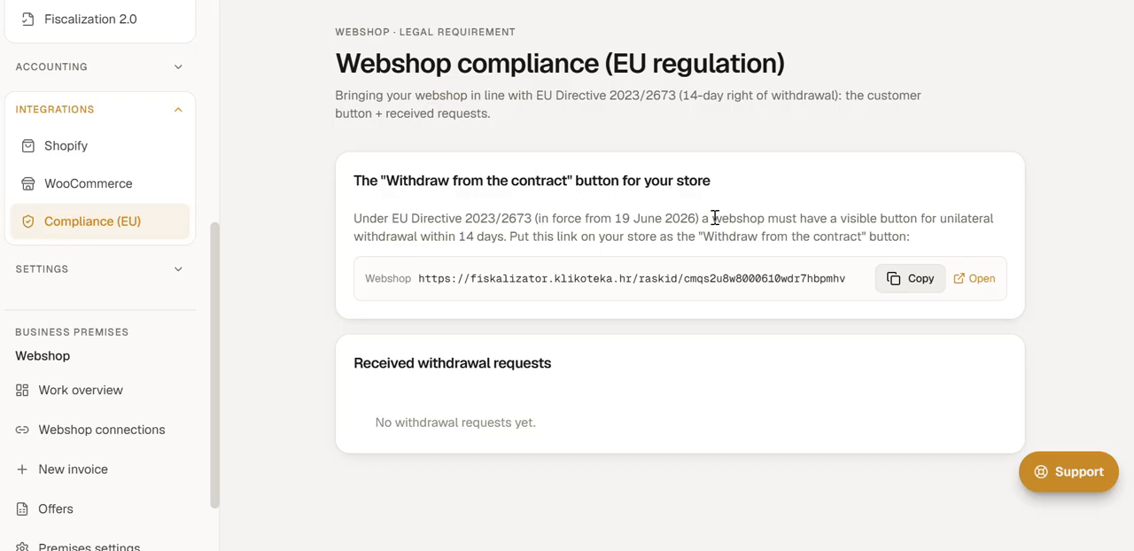
pyautogui.click(898, 279)
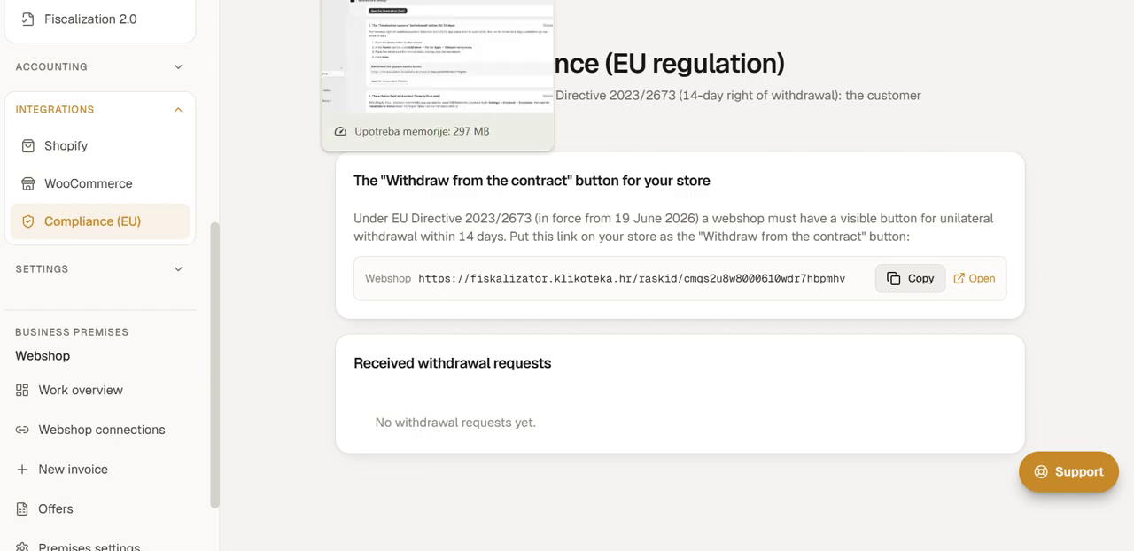
# Step: Go back to Storefront setup in Shopify and try to turn on the automatic withdrawal button add-on
pyautogui.click(390, 2)
pyautogui.scroll(-2, 405, 323)
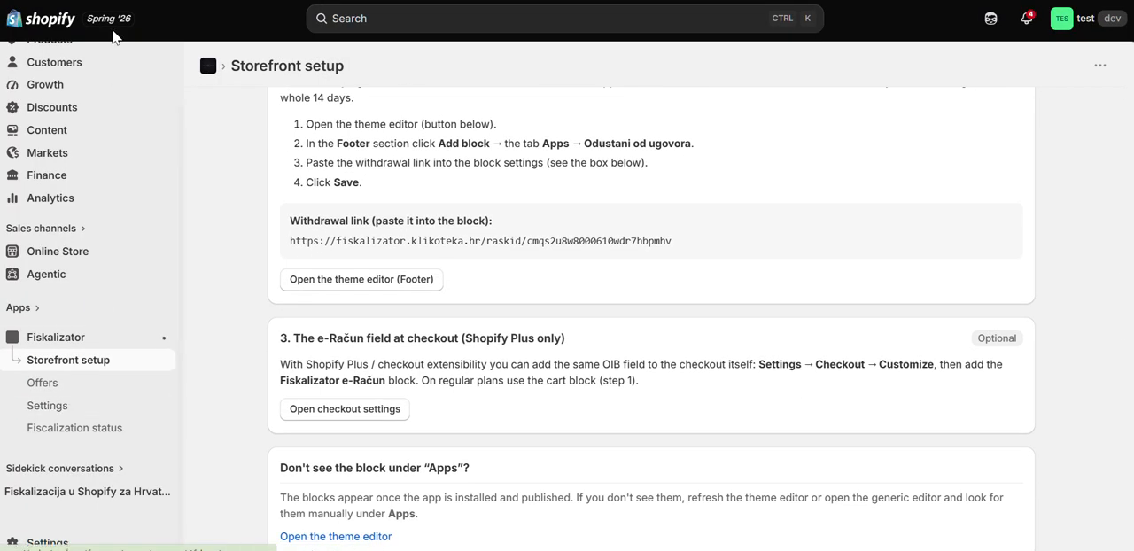
pyautogui.scroll(2, 104, 218)
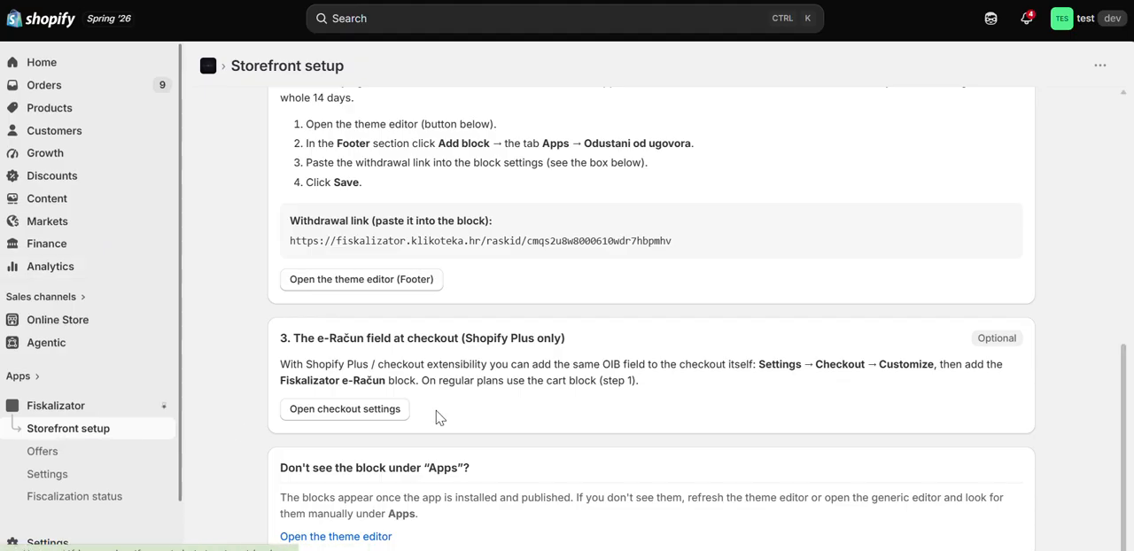
pyautogui.scroll(5, 431, 349)
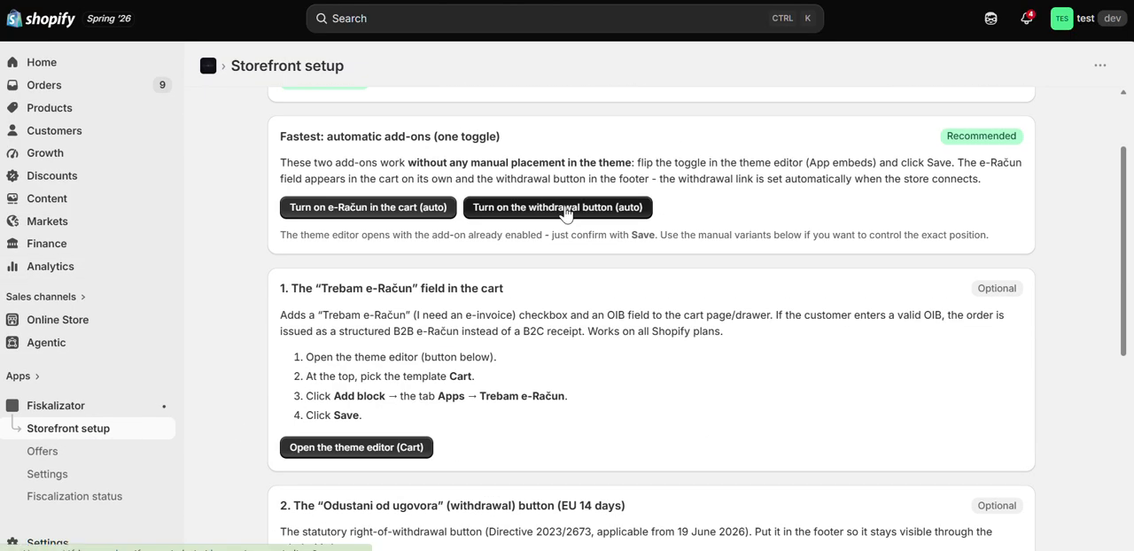
pyautogui.click(565, 209)
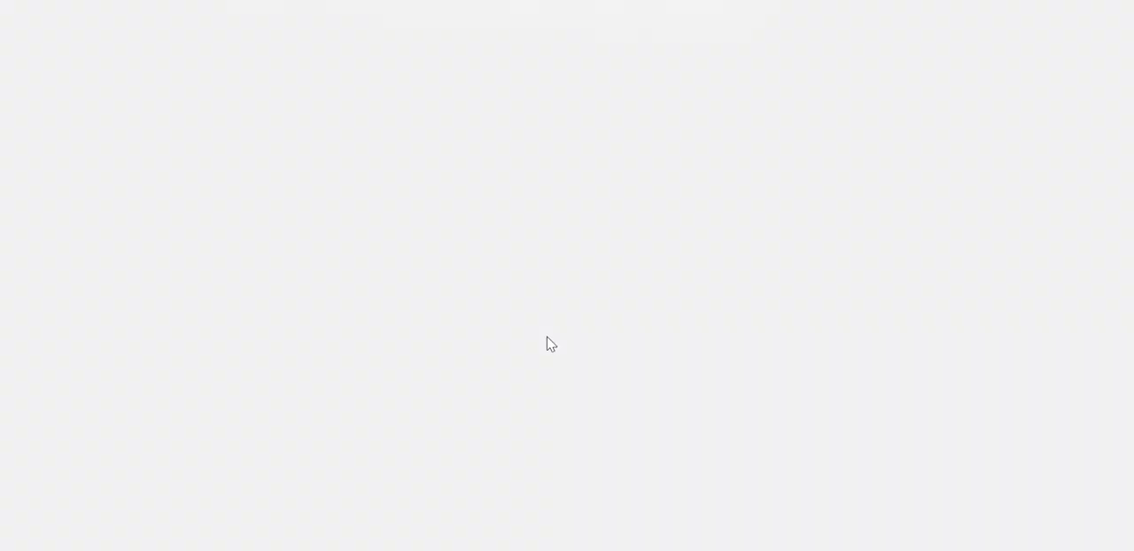
# Step: Select the Odustani od ugovora button above the home page footer to view its block settings
pyautogui.scroll(-5, 547, 345)
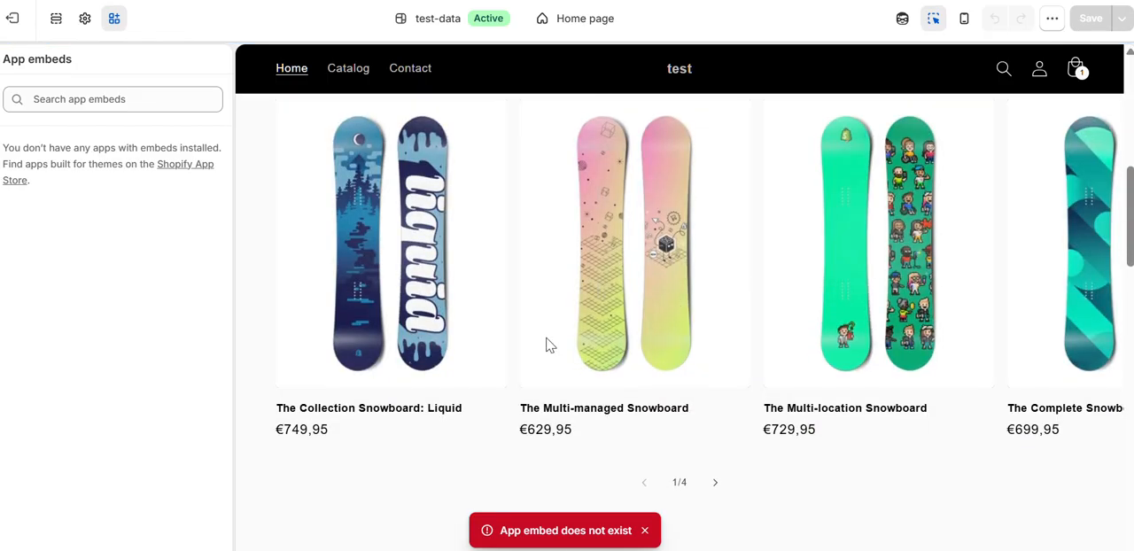
pyautogui.scroll(-10, 547, 345)
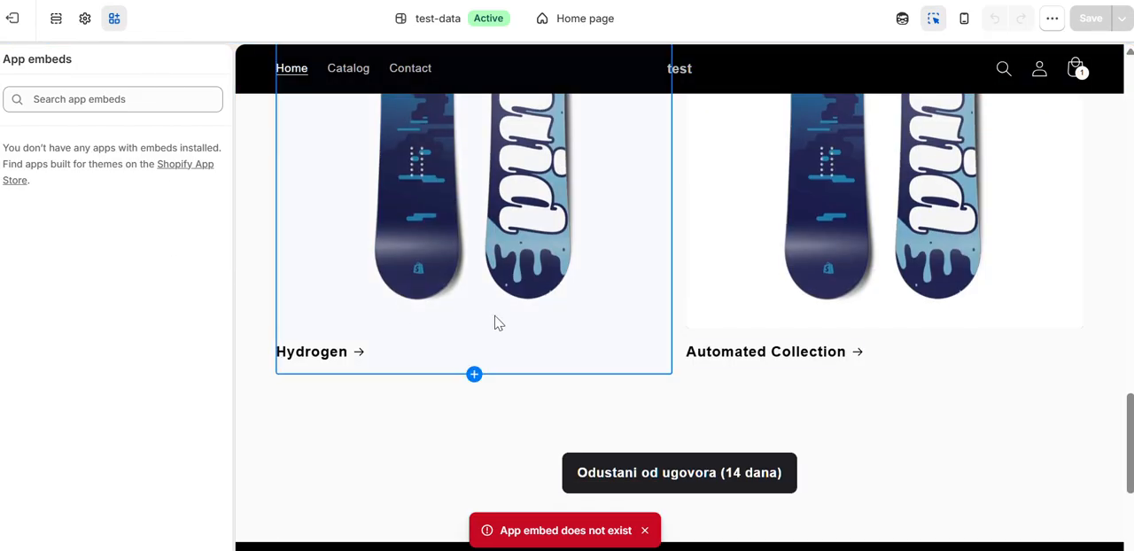
pyautogui.scroll(-2, 496, 323)
pyautogui.click(698, 383)
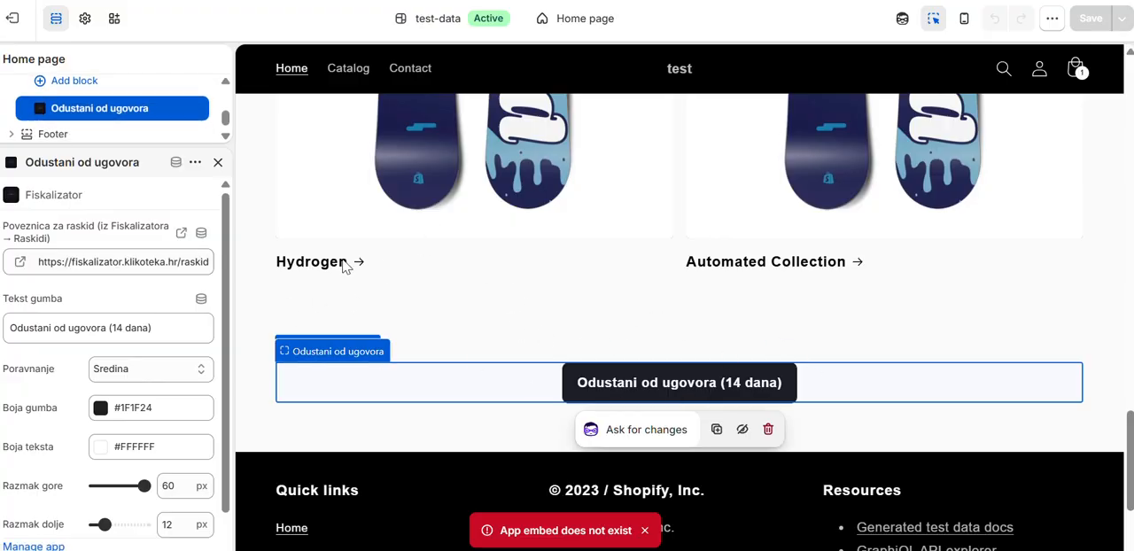
# Step: Close the block settings and check the app blocks offered for the footer's Apps section, including Odustani od ugovora
pyautogui.click(218, 163)
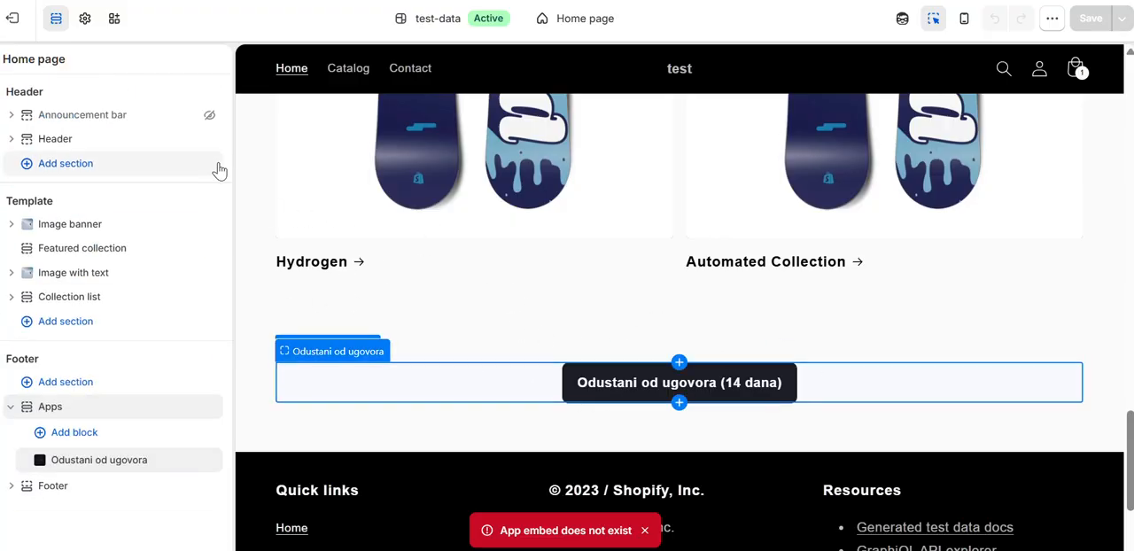
pyautogui.click(46, 441)
pyautogui.click(407, 182)
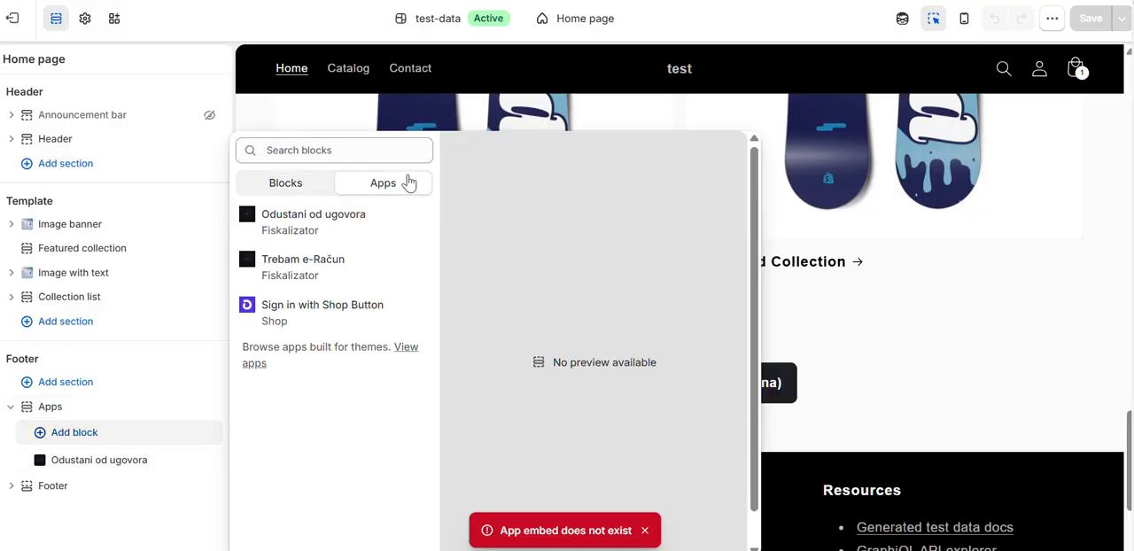
pyautogui.click(361, 233)
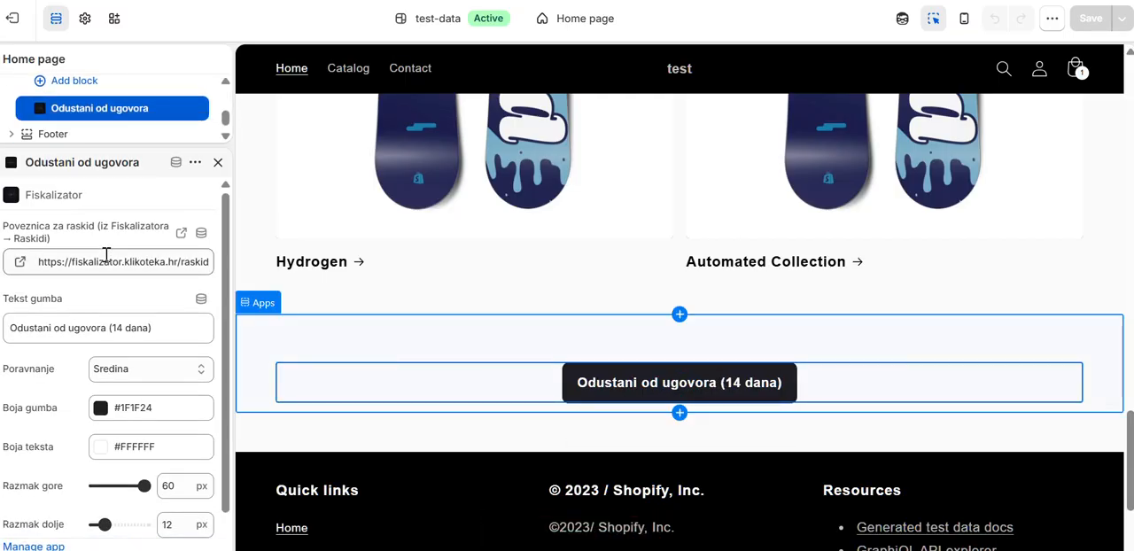
# Step: Replace the withdrawal link of the Odustani od ugovora block with the link copied from Fiskalizator
pyautogui.click(110, 258)
pyautogui.doubleClick(110, 258)
pyautogui.doubleClick(131, 259)
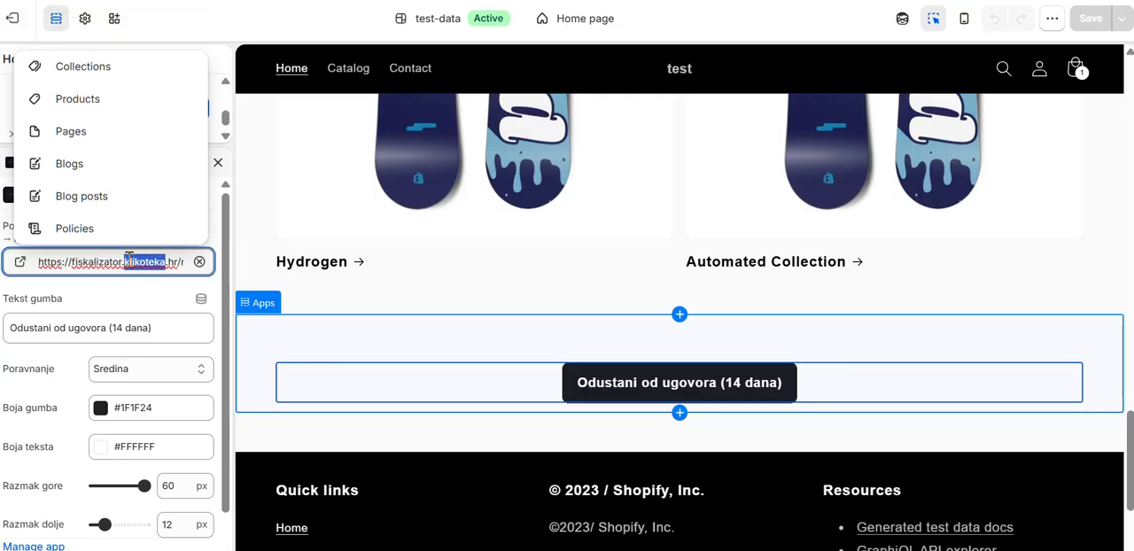
pyautogui.tripleClick(131, 259)
pyautogui.hotkey('ctrl', 'v')
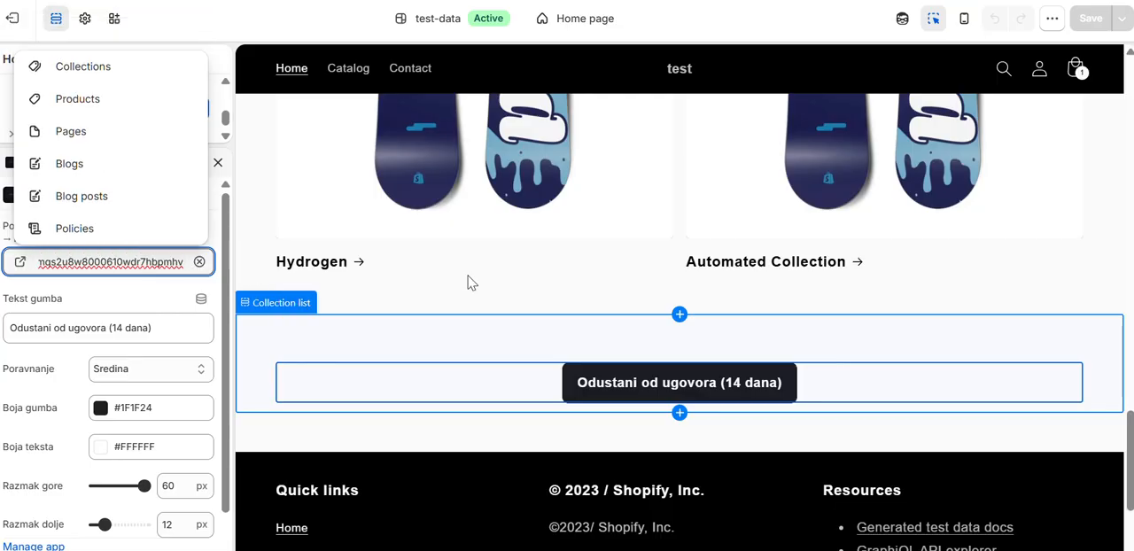
pyautogui.click(371, 340)
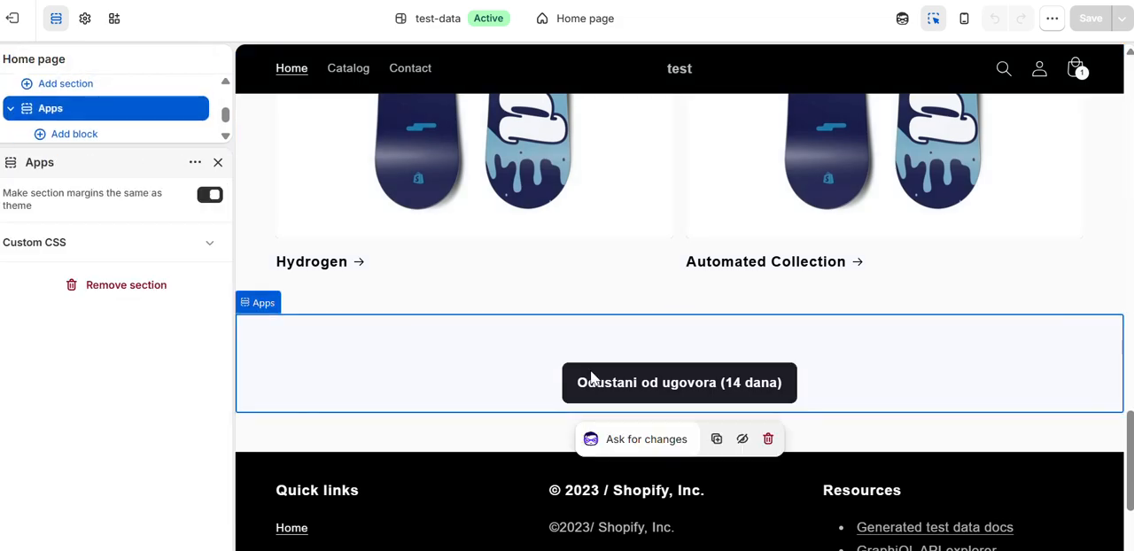
# Step: Follow the Odustani od ugovora (14 dana) button's link into a new window and examine the contract withdrawal form's fields
pyautogui.click(709, 390)
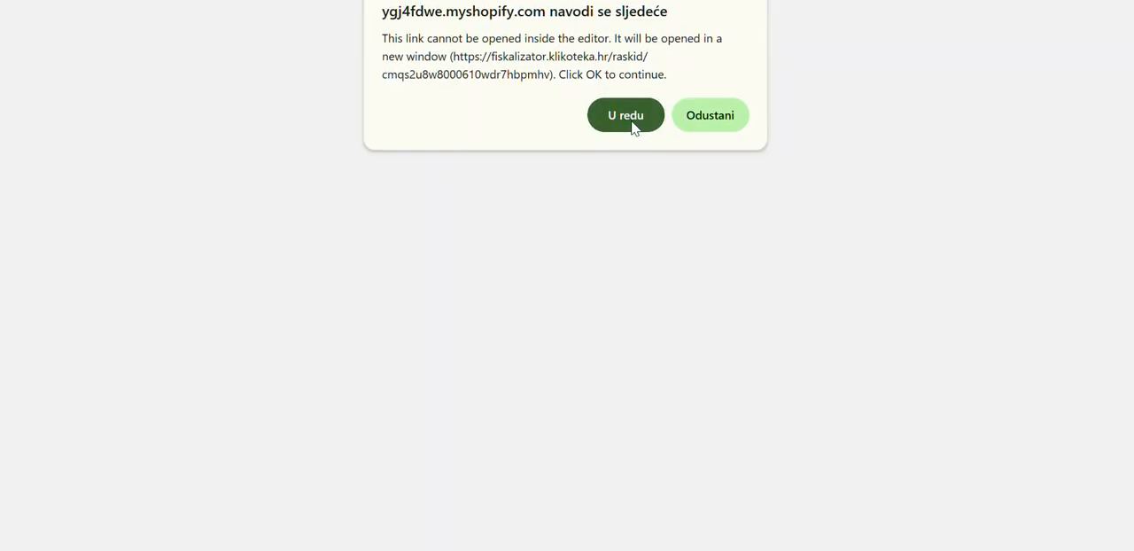
pyautogui.click(625, 116)
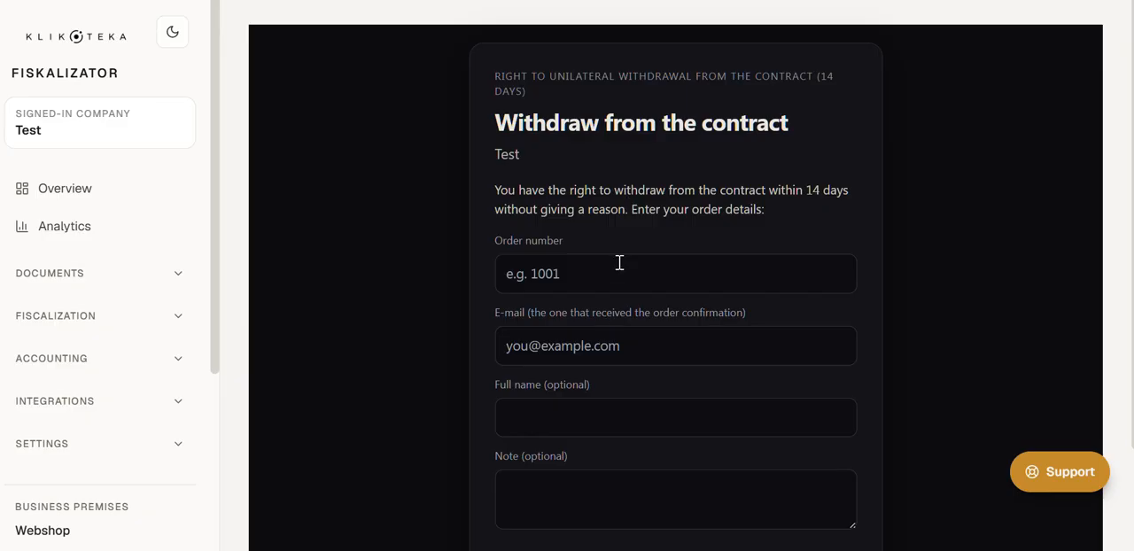
pyautogui.scroll(-1, 619, 262)
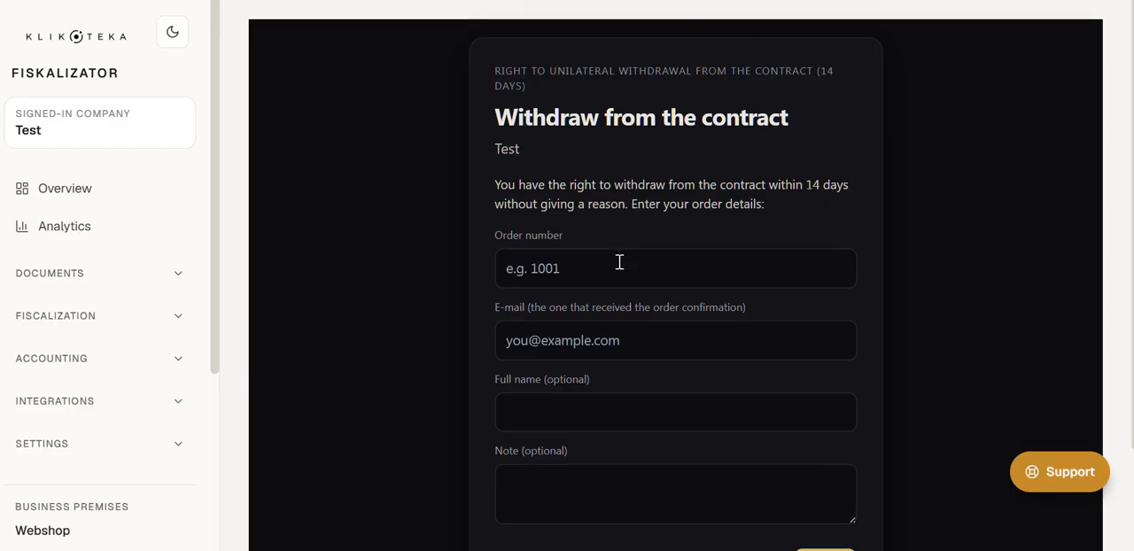
pyautogui.click(643, 182)
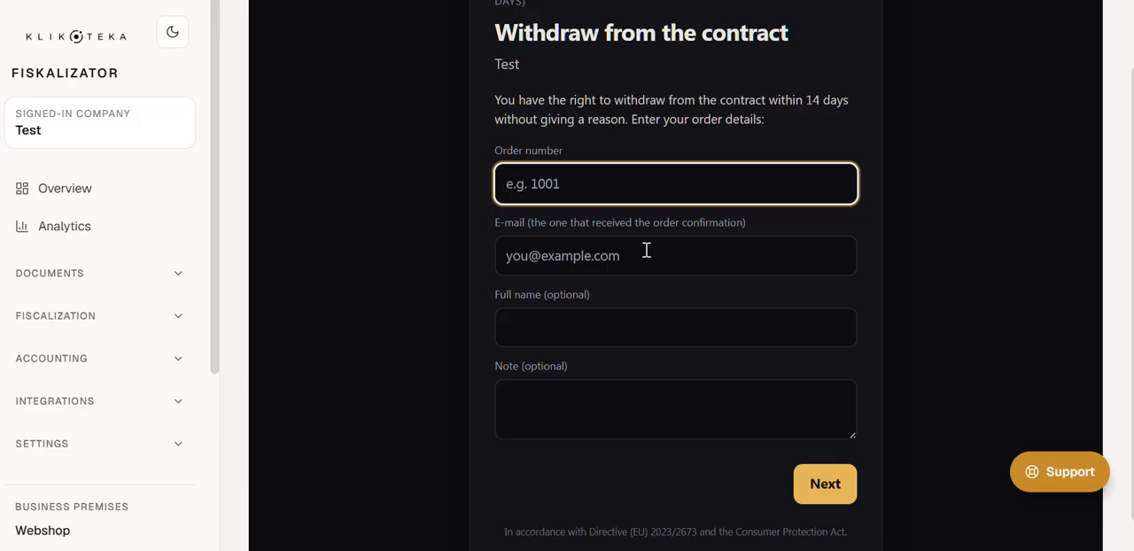
pyautogui.scroll(1, 647, 250)
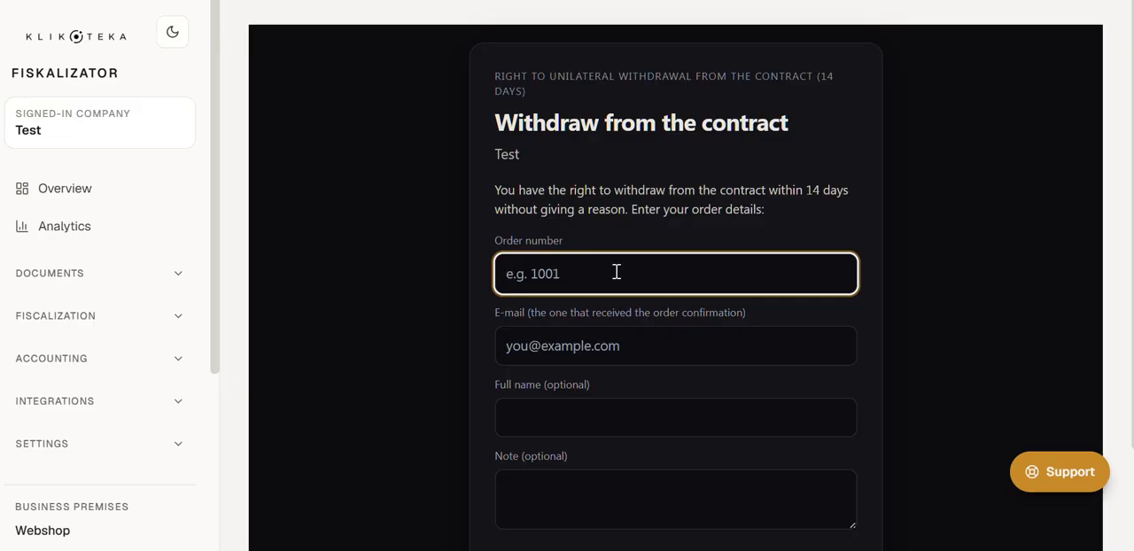
pyautogui.scroll(-2, 616, 272)
pyautogui.scroll(2, 616, 272)
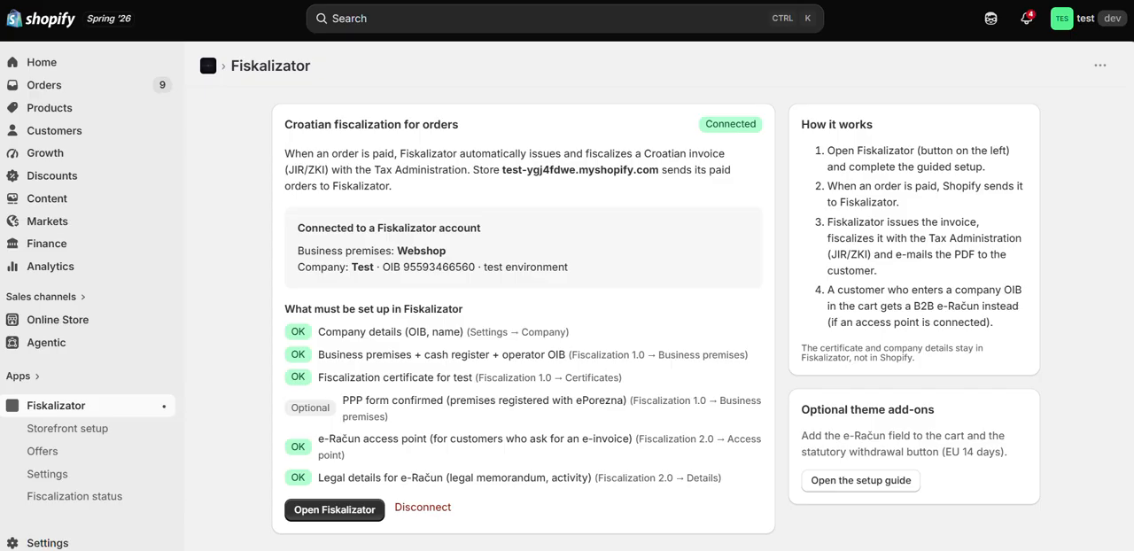
# Step: Return to Fiskalizator's Storefront setup in Shopify and review the withdrawal button, checkout e-Račun field and missing-block instructions
pyautogui.click(97, 440)
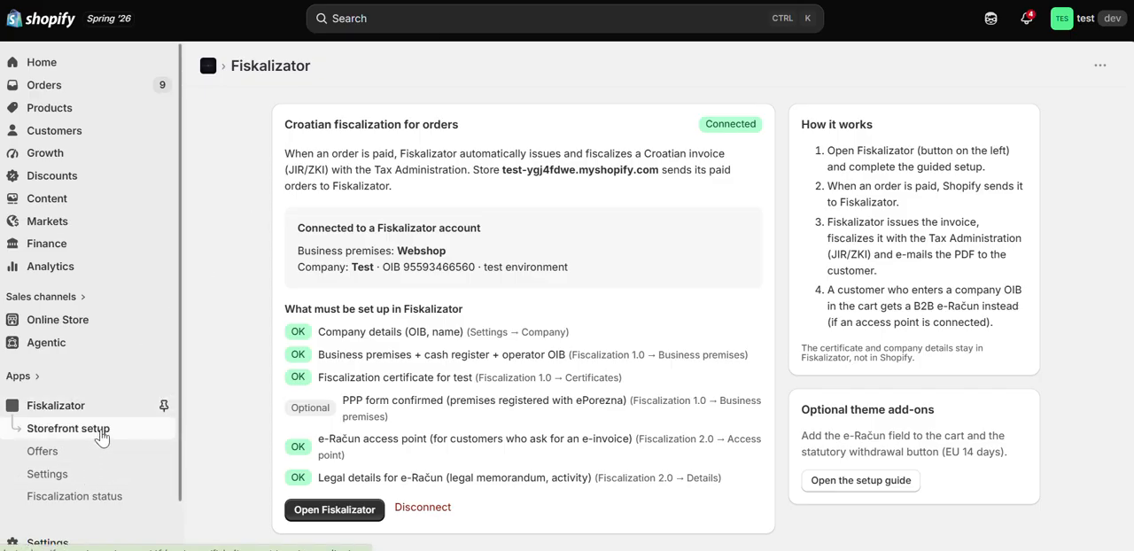
pyautogui.scroll(-3, 587, 334)
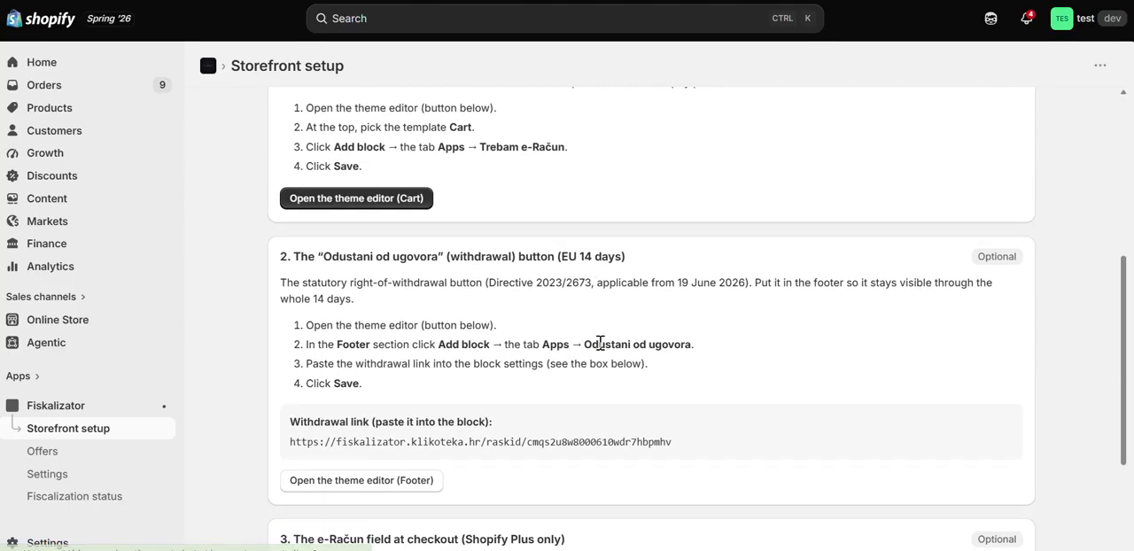
pyautogui.scroll(-2, 593, 346)
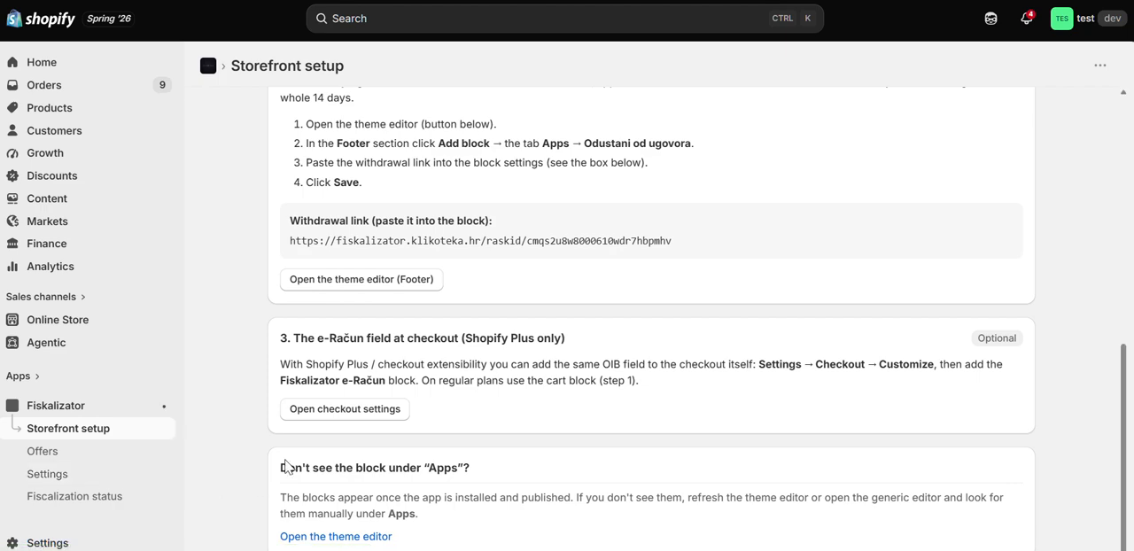
pyautogui.moveTo(278, 467); pyautogui.dragTo(484, 515)
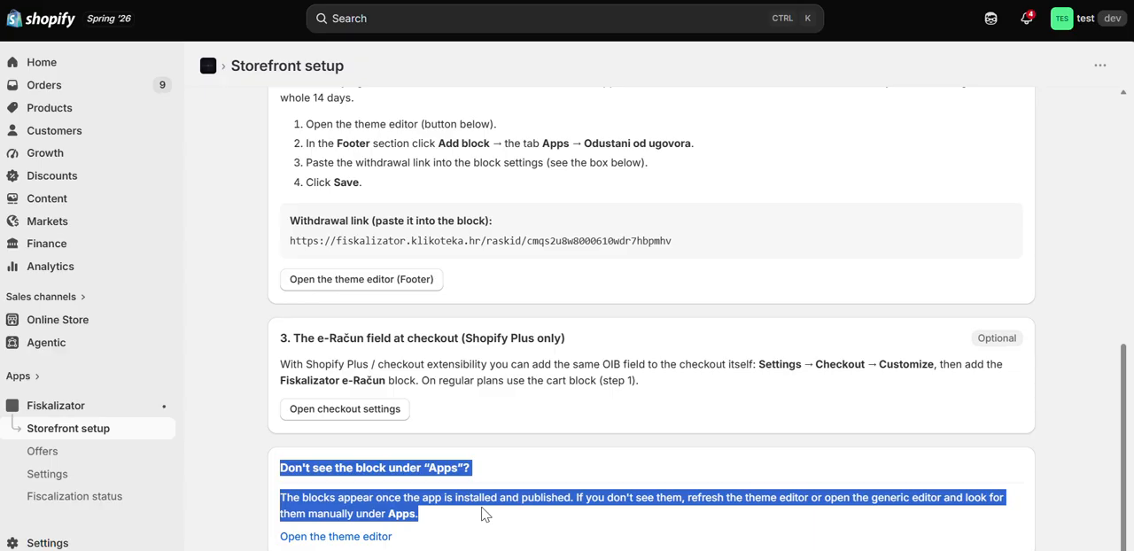
pyautogui.click(483, 515)
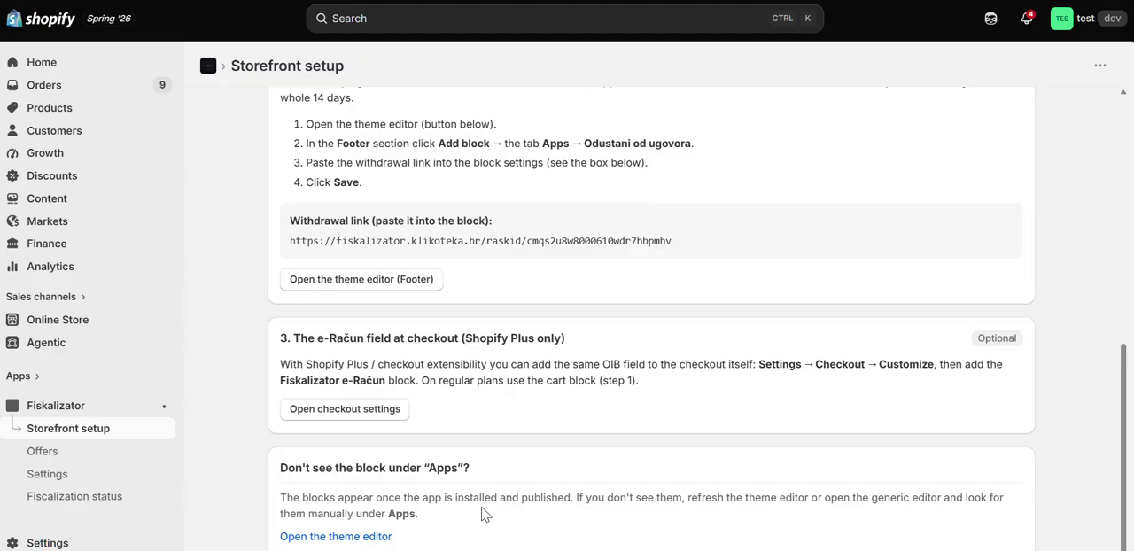
pyautogui.scroll(4, 418, 395)
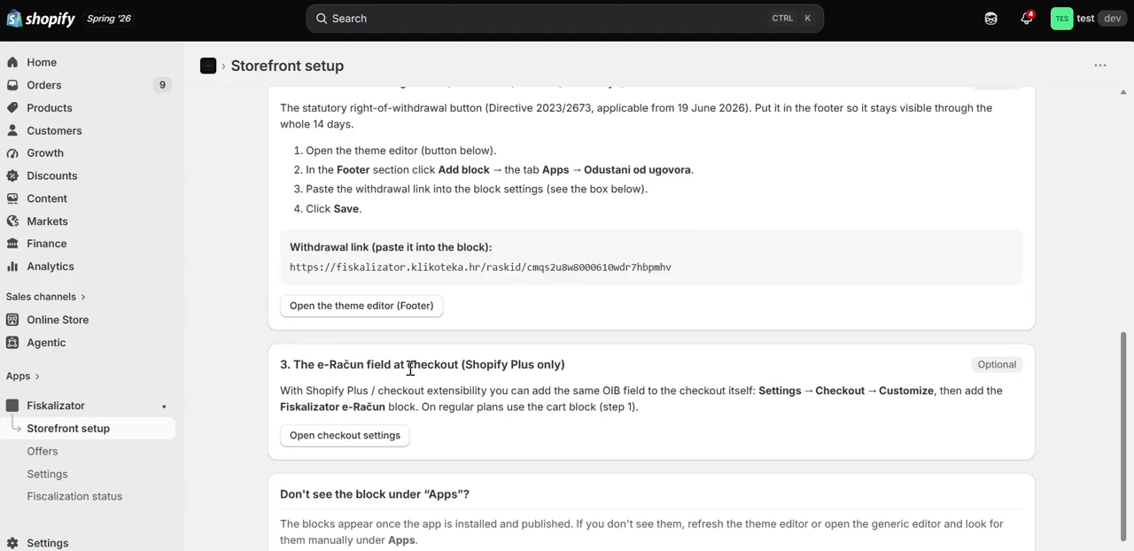
pyautogui.scroll(2, 416, 383)
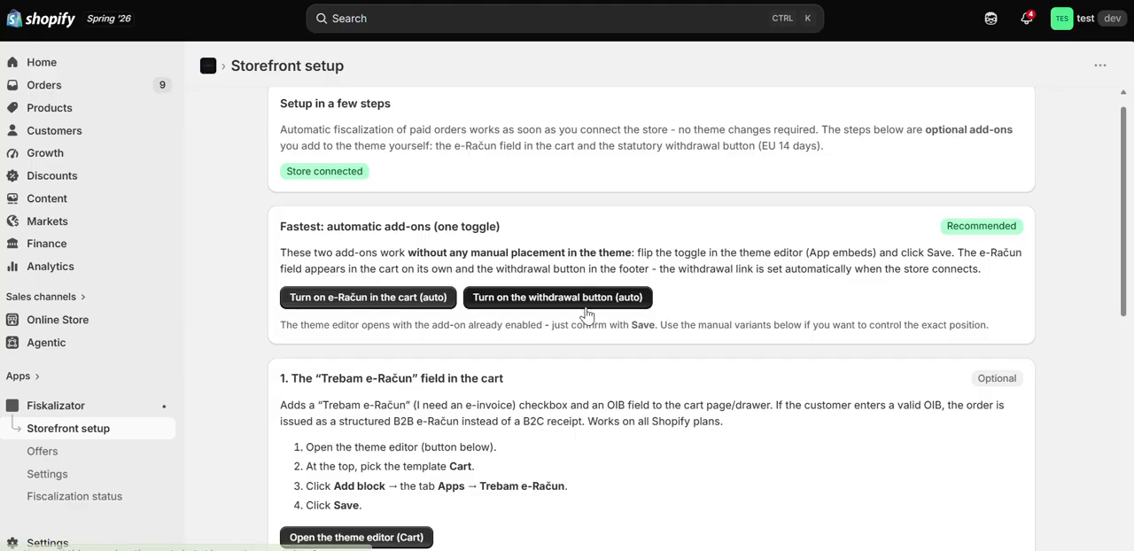
# Step: Open Fiskalizator's Settings in Shopify and review the order fiscalization options, including e-mailing the invoice to the customer
pyautogui.click(82, 475)
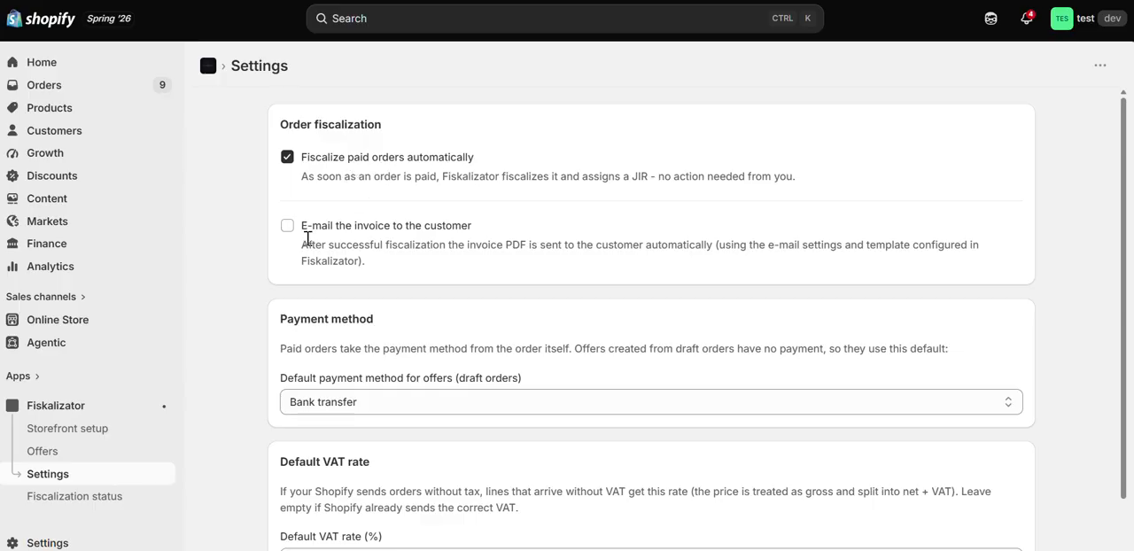
pyautogui.moveTo(402, 264); pyautogui.dragTo(232, 229)
pyautogui.click(396, 284)
pyautogui.scroll(-1, 403, 284)
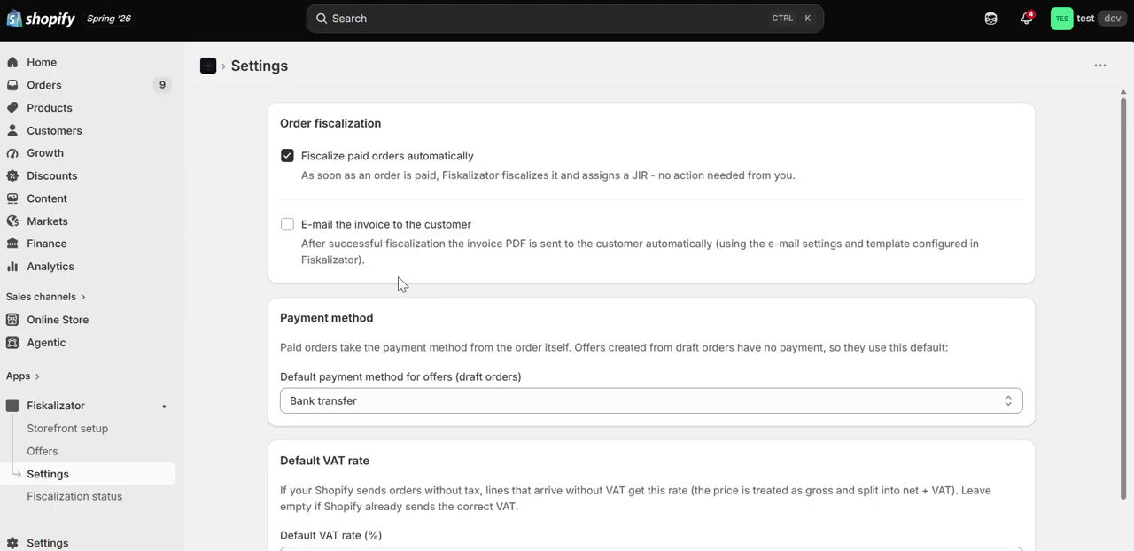
# Step: Choose Bank transfer as the default payment method for offers (draft orders)
pyautogui.scroll(-1, 400, 284)
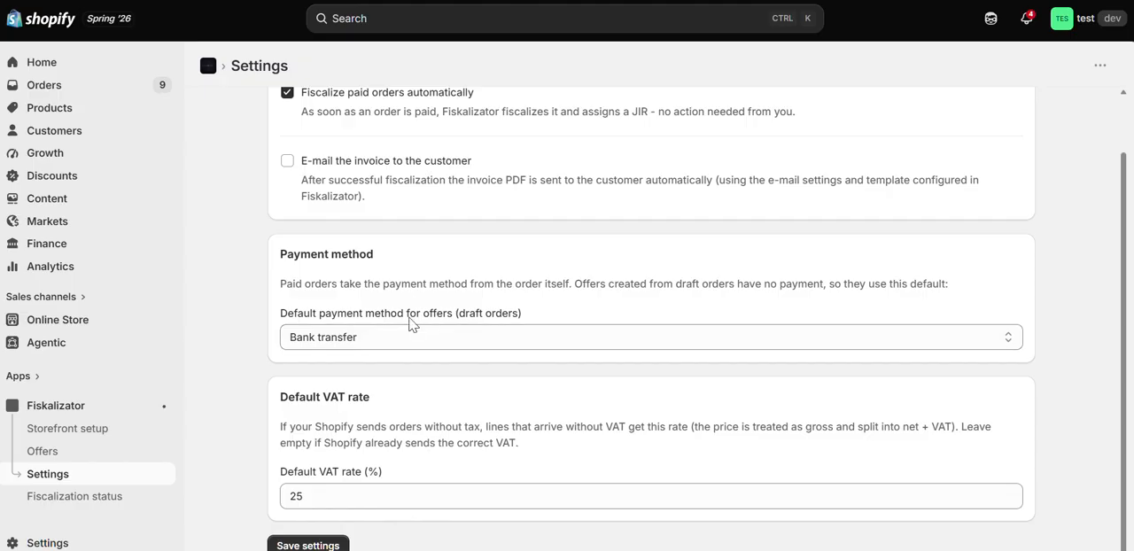
pyautogui.click(365, 338)
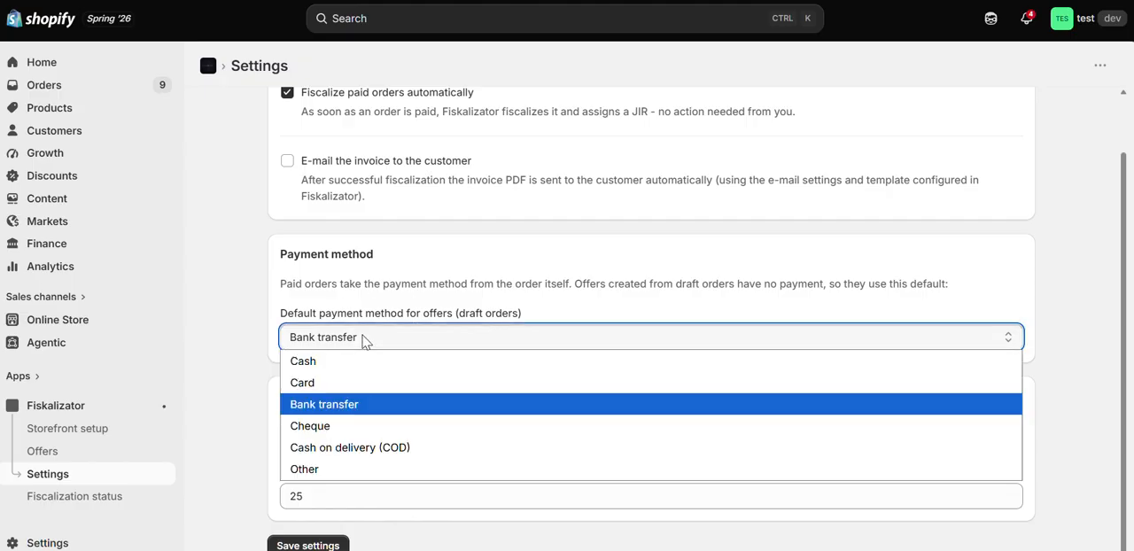
pyautogui.click(366, 409)
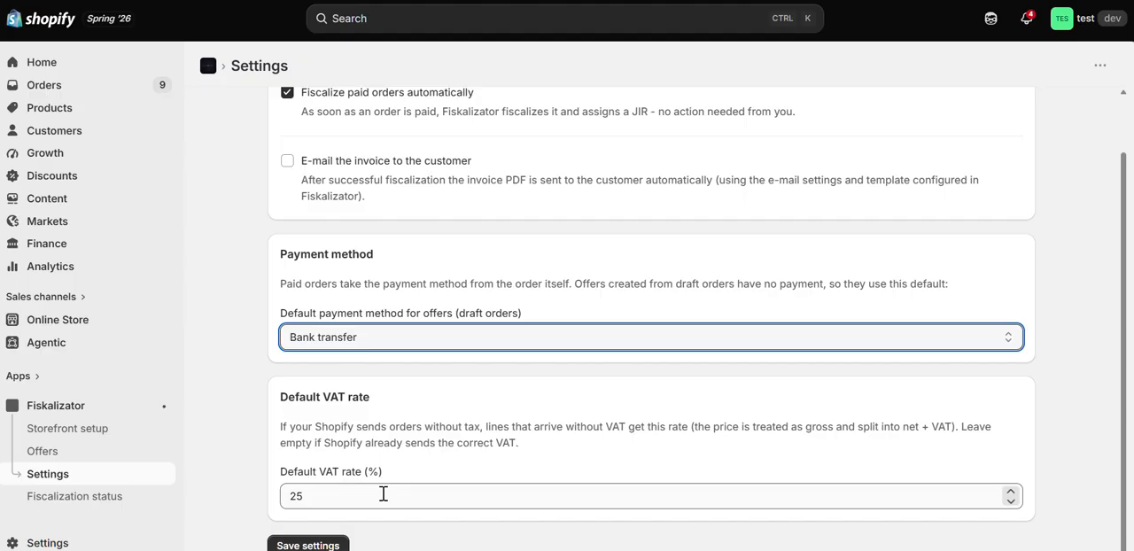
pyautogui.click(397, 421)
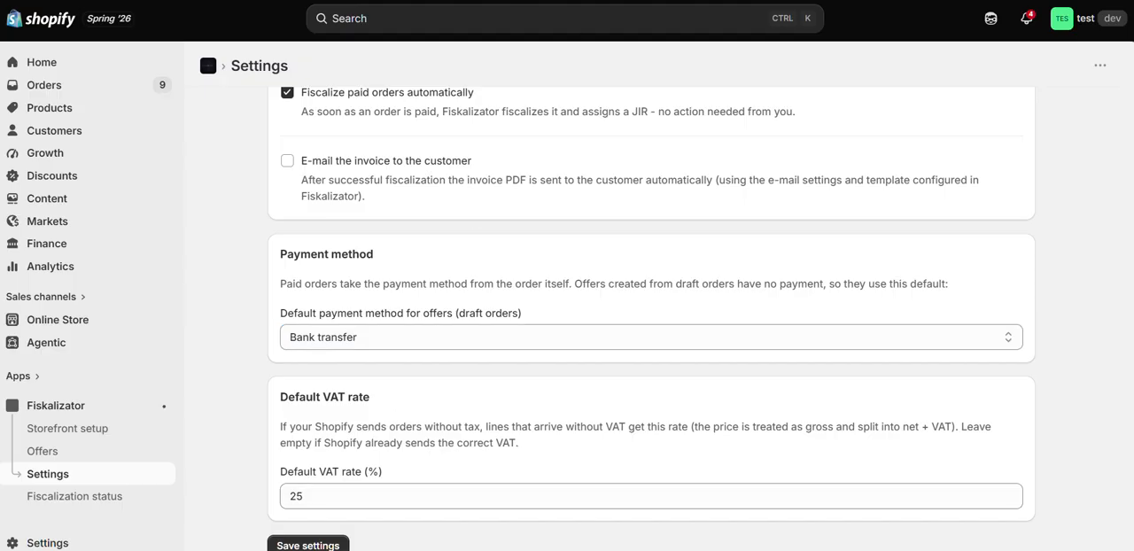
# Step: Open the Fiscalization status page and examine the latest fiscalized invoice's entry and its JIR code
pyautogui.click(67, 497)
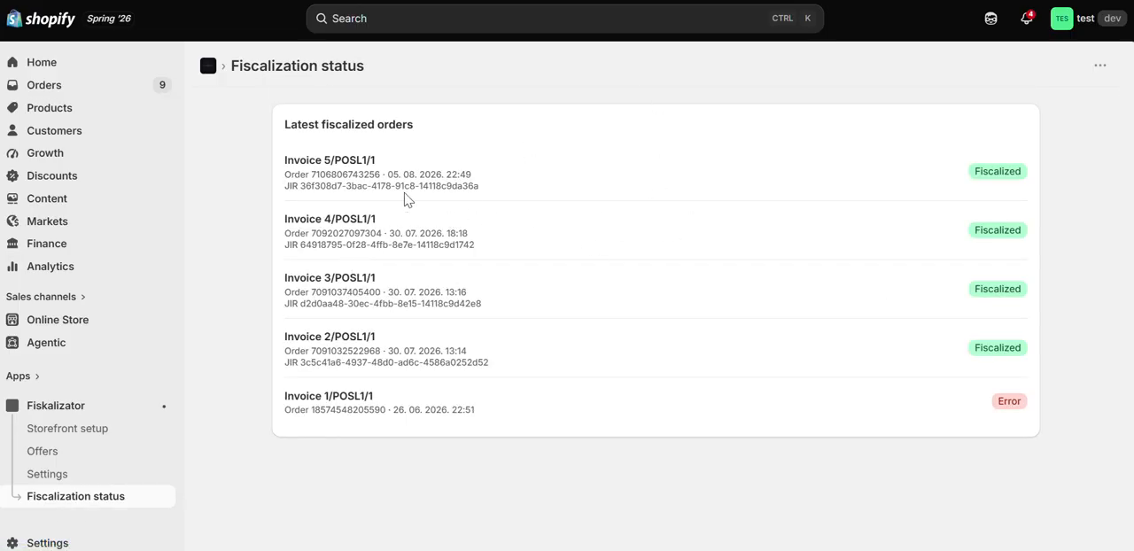
pyautogui.moveTo(282, 160); pyautogui.dragTo(338, 219)
pyautogui.click(344, 210)
pyautogui.moveTo(284, 186); pyautogui.dragTo(485, 188)
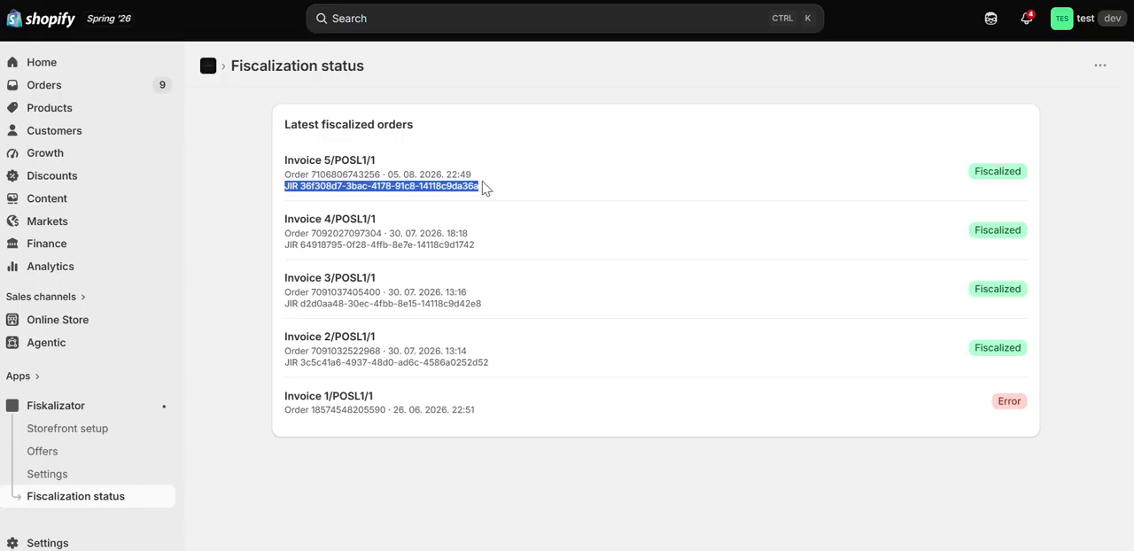